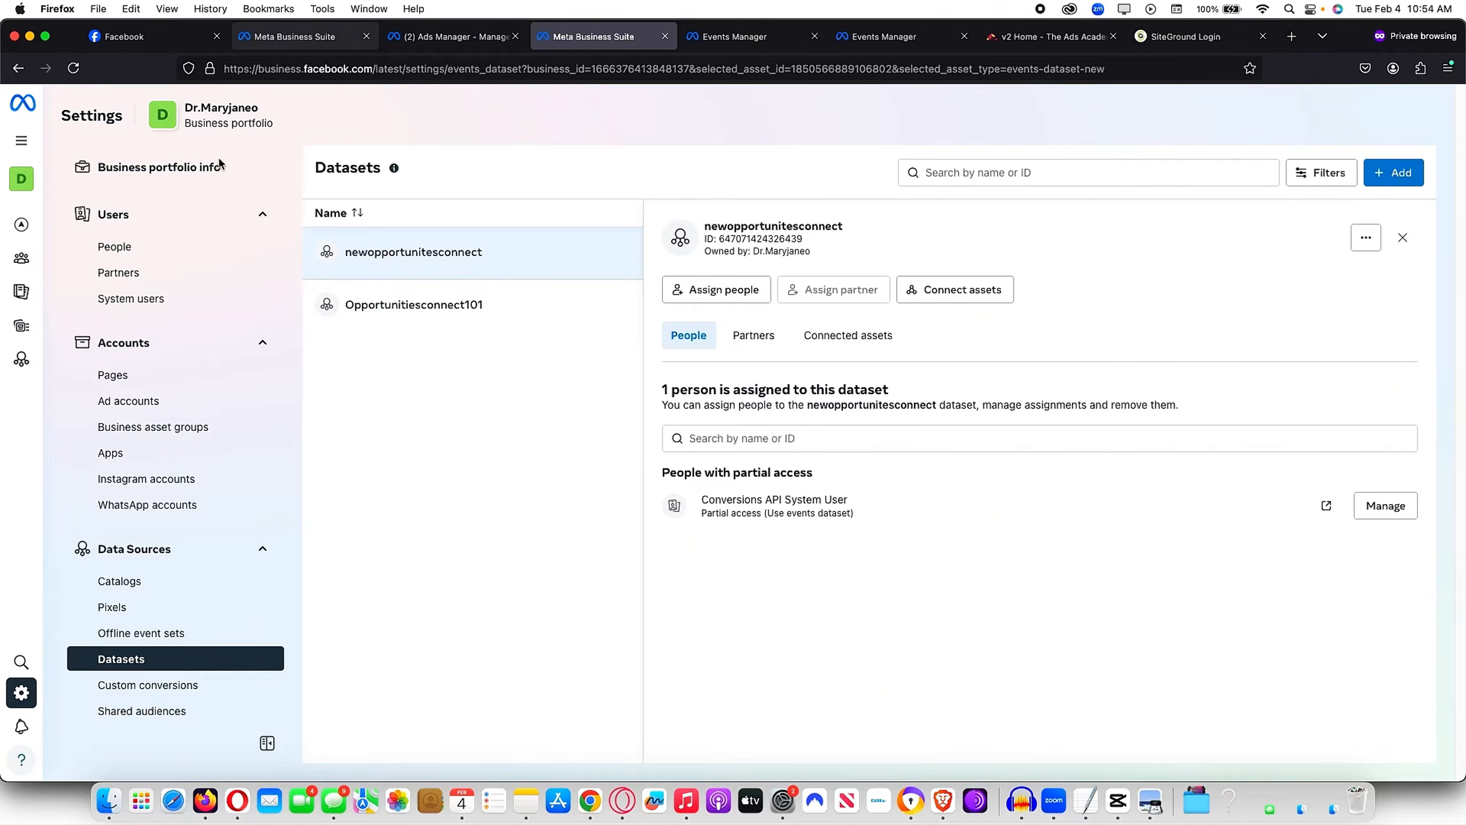
Step: Switch to the second Meta Business Suite tab showing the business home page
click(288, 42)
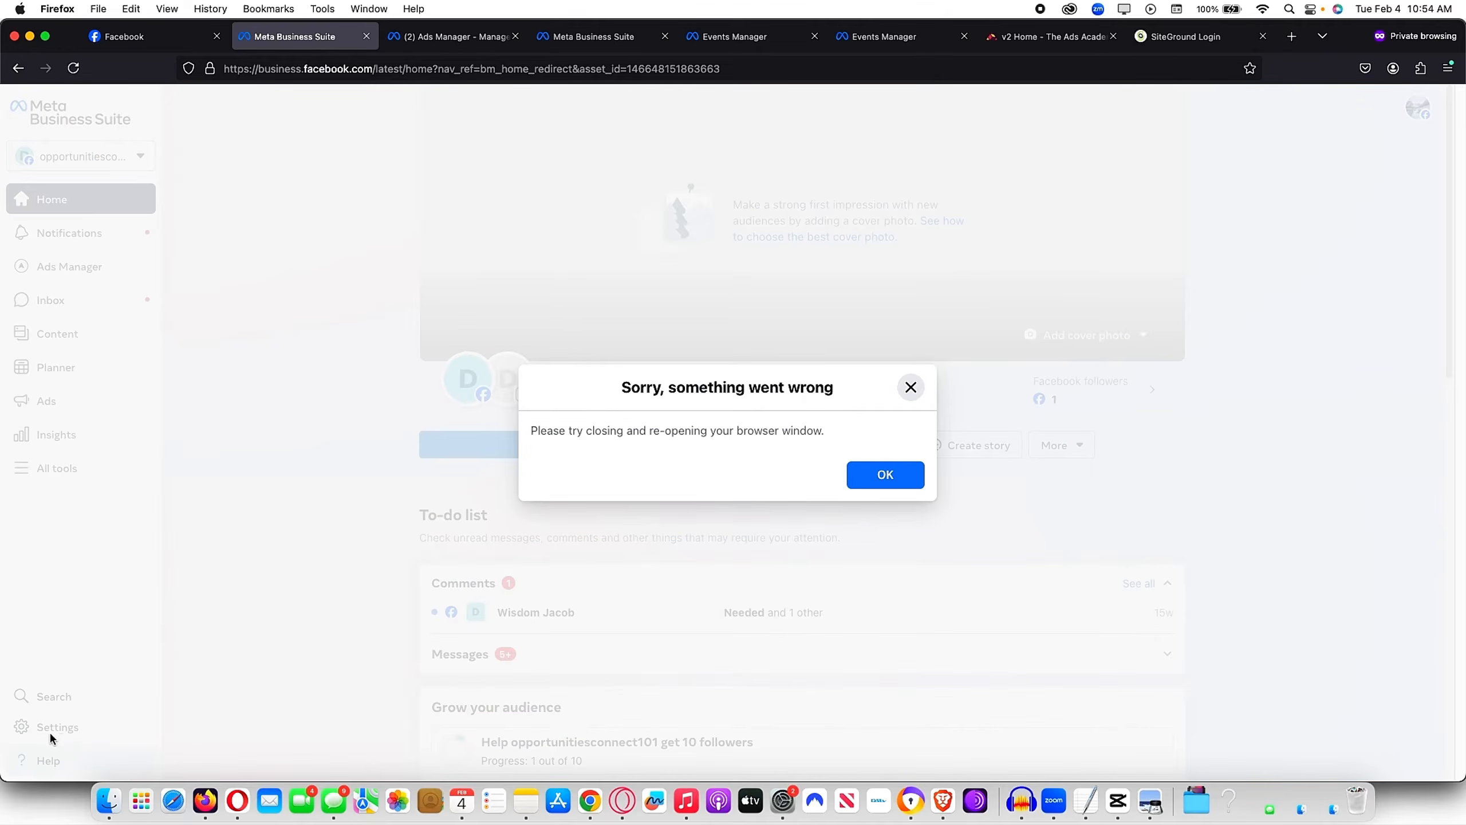
Step: Dismiss the error, return to Datasets settings and check datasets offered under Add > Connect your data
click(910, 387)
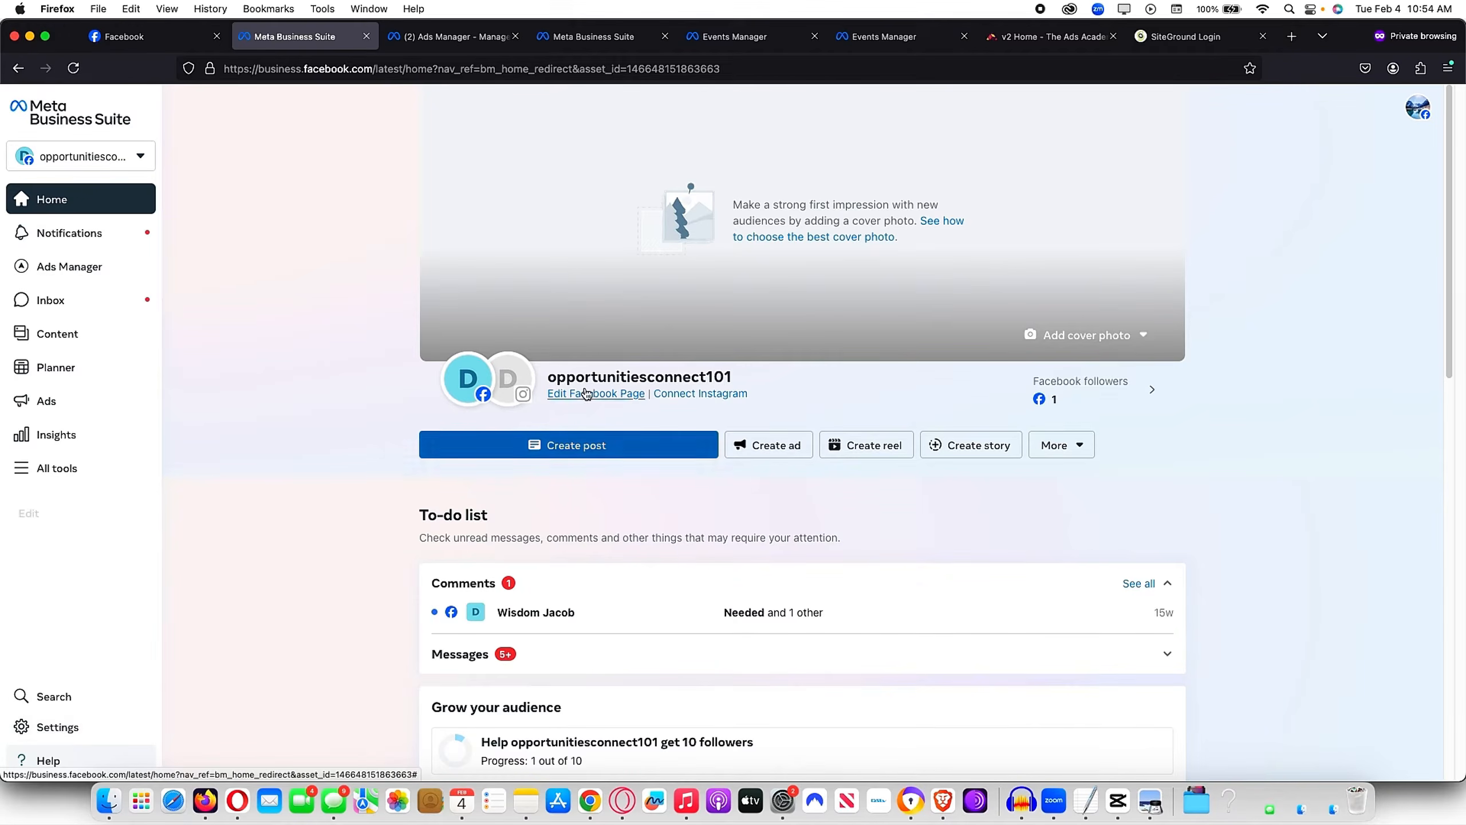
click(571, 39)
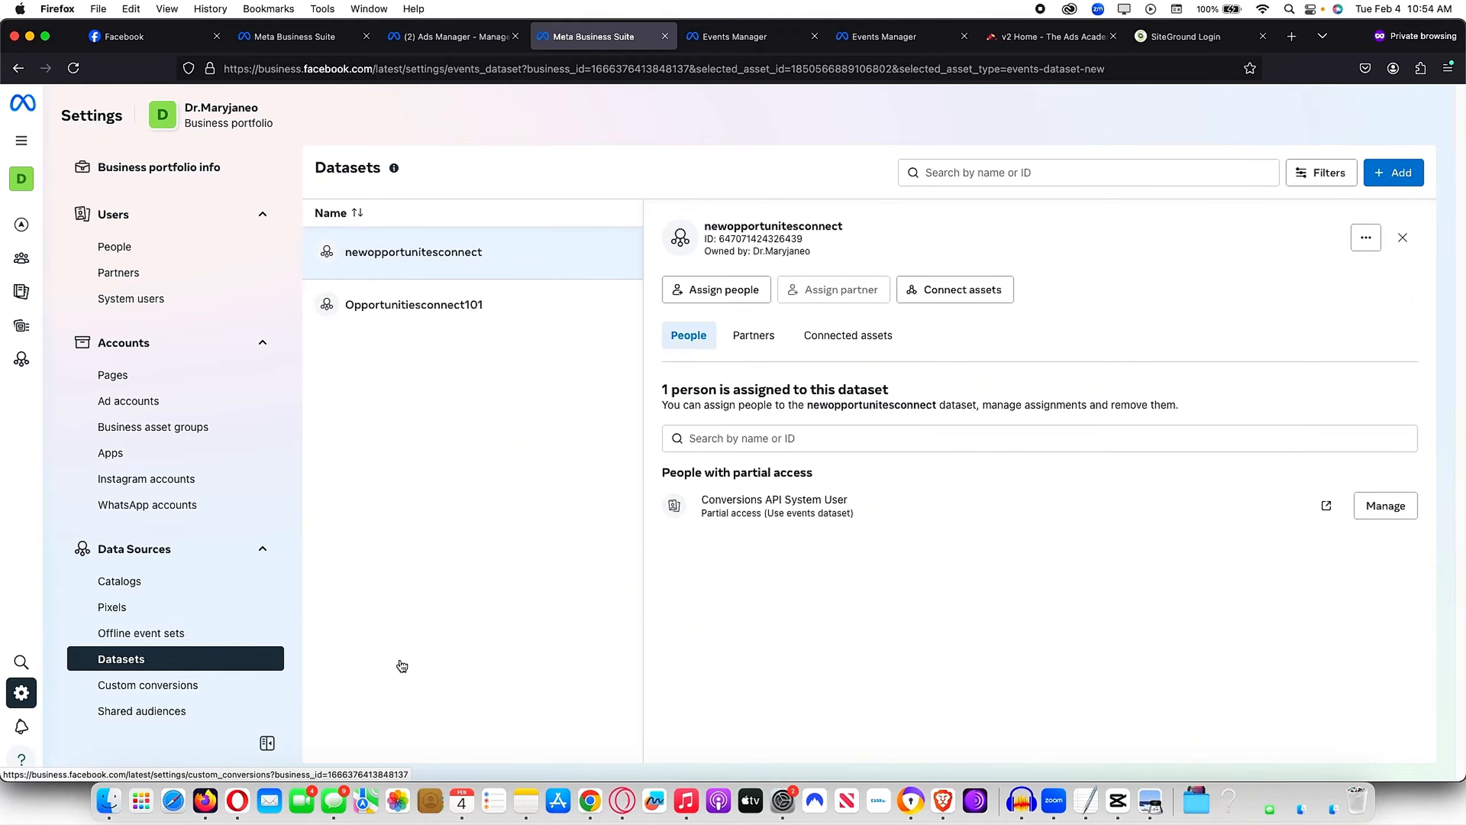
click(1407, 176)
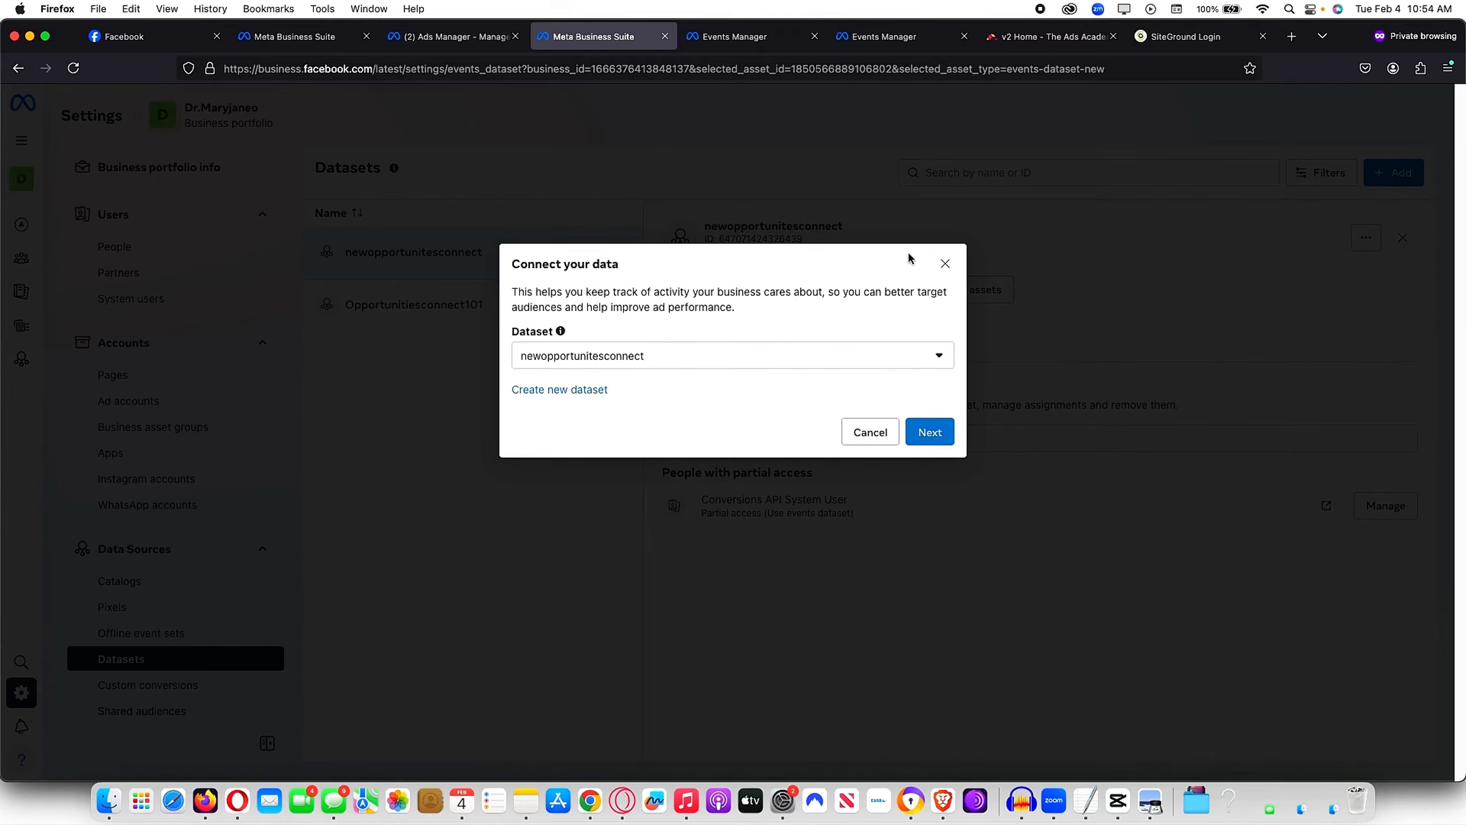
click(639, 359)
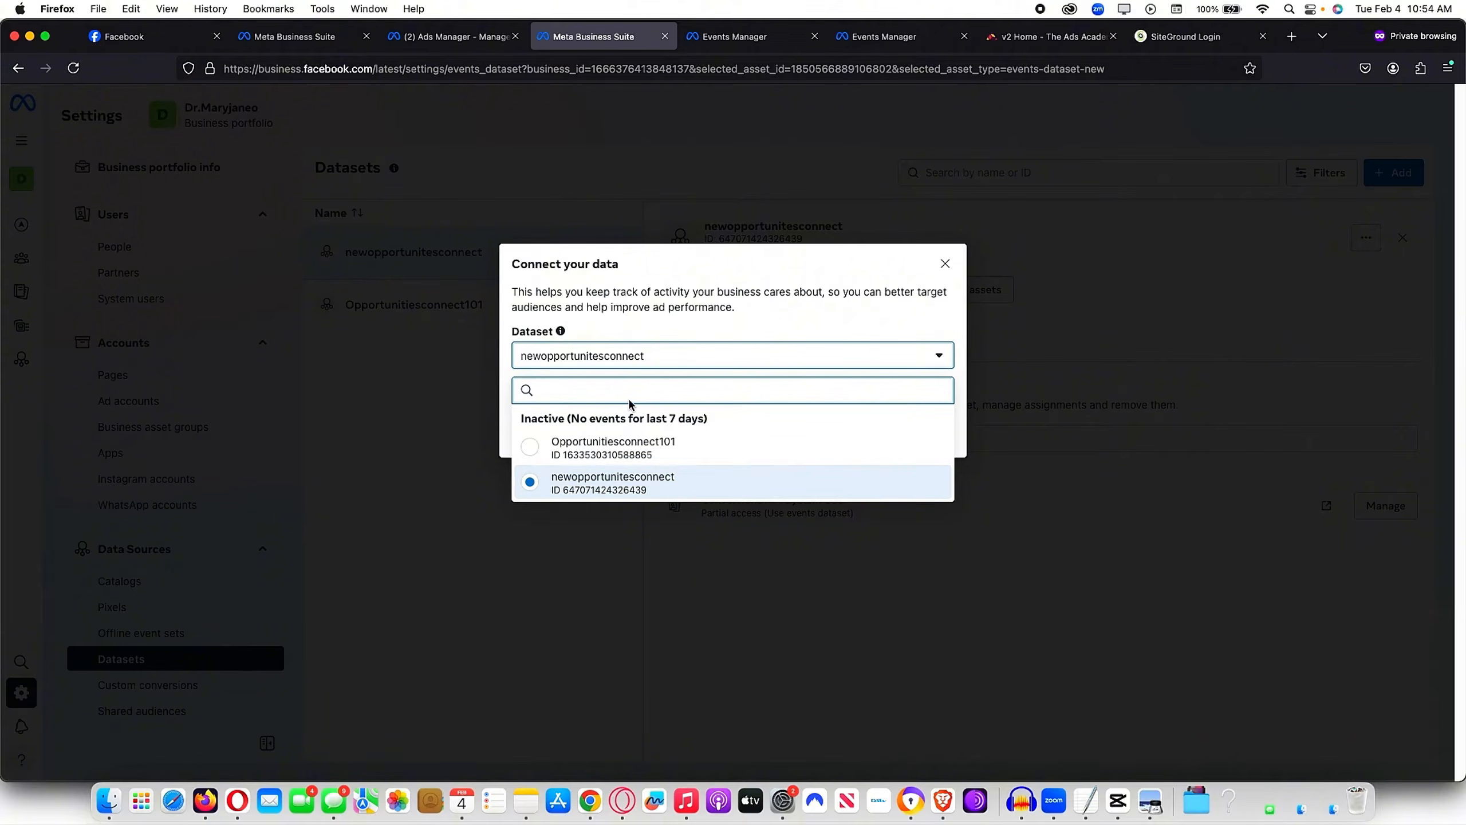
Step: Cancel the data connection and close the newopportunitesconnect dataset's extra actions menu unchanged
click(945, 264)
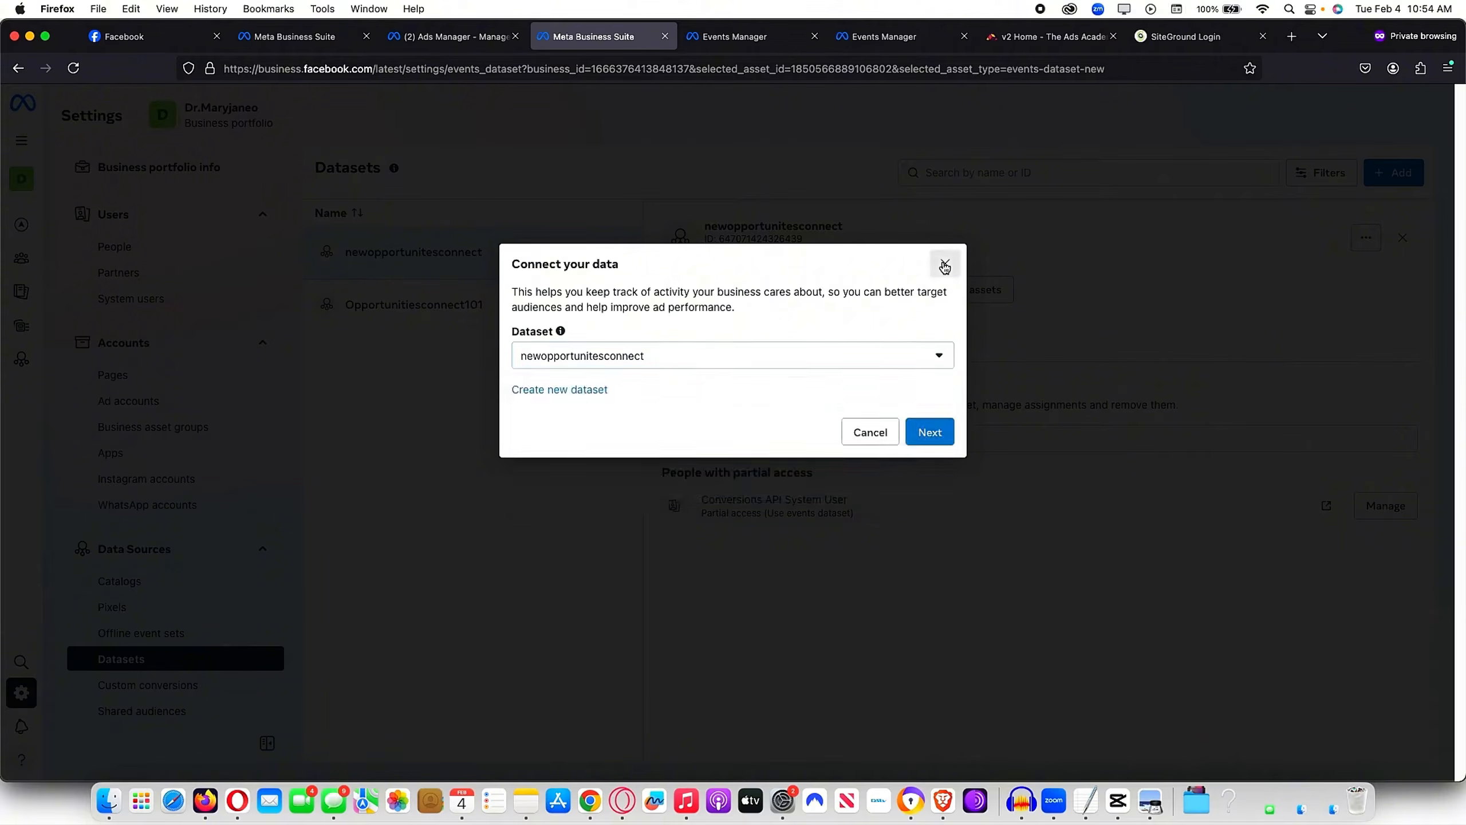
click(945, 264)
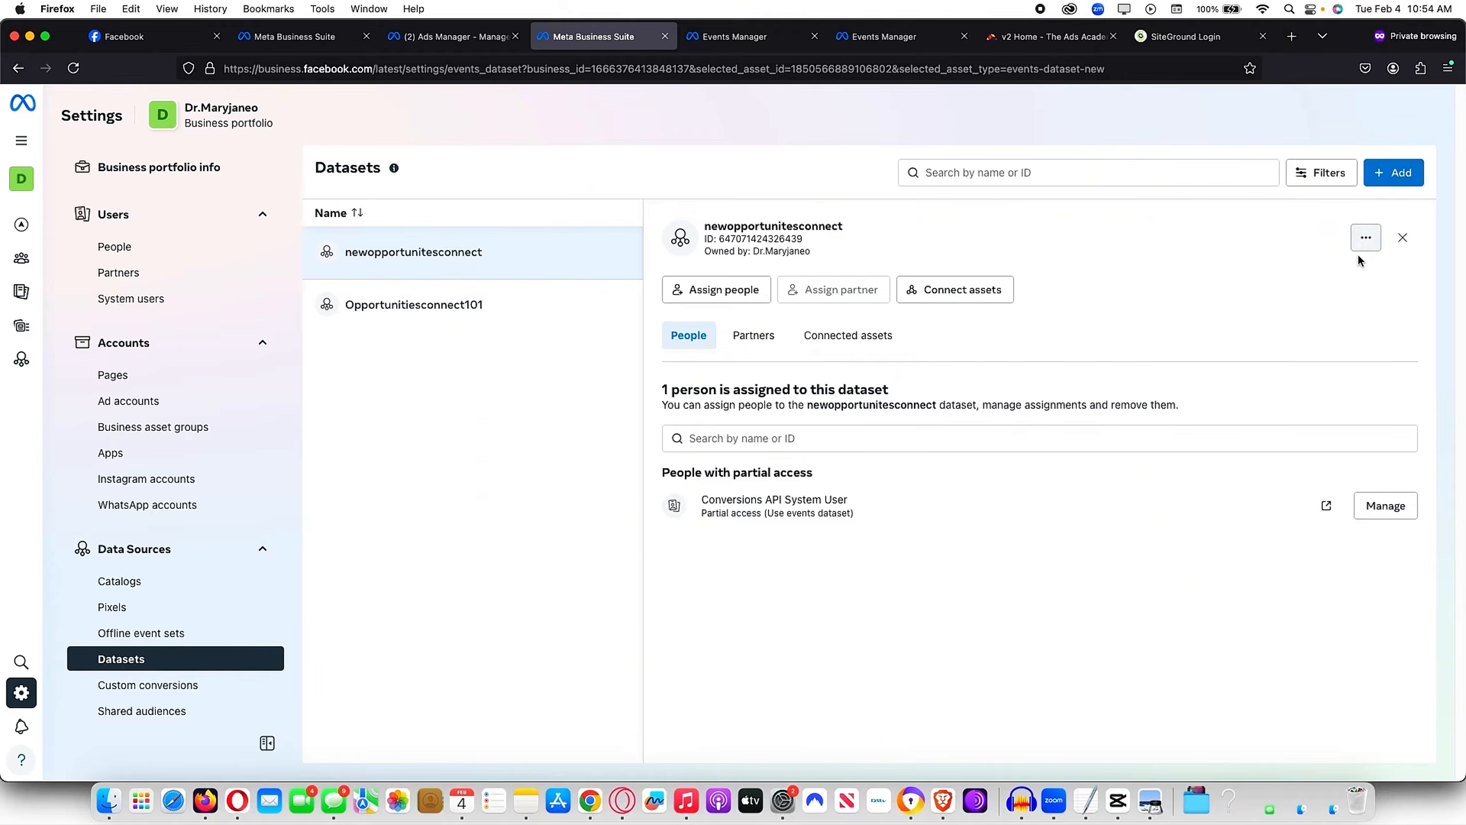
click(1366, 239)
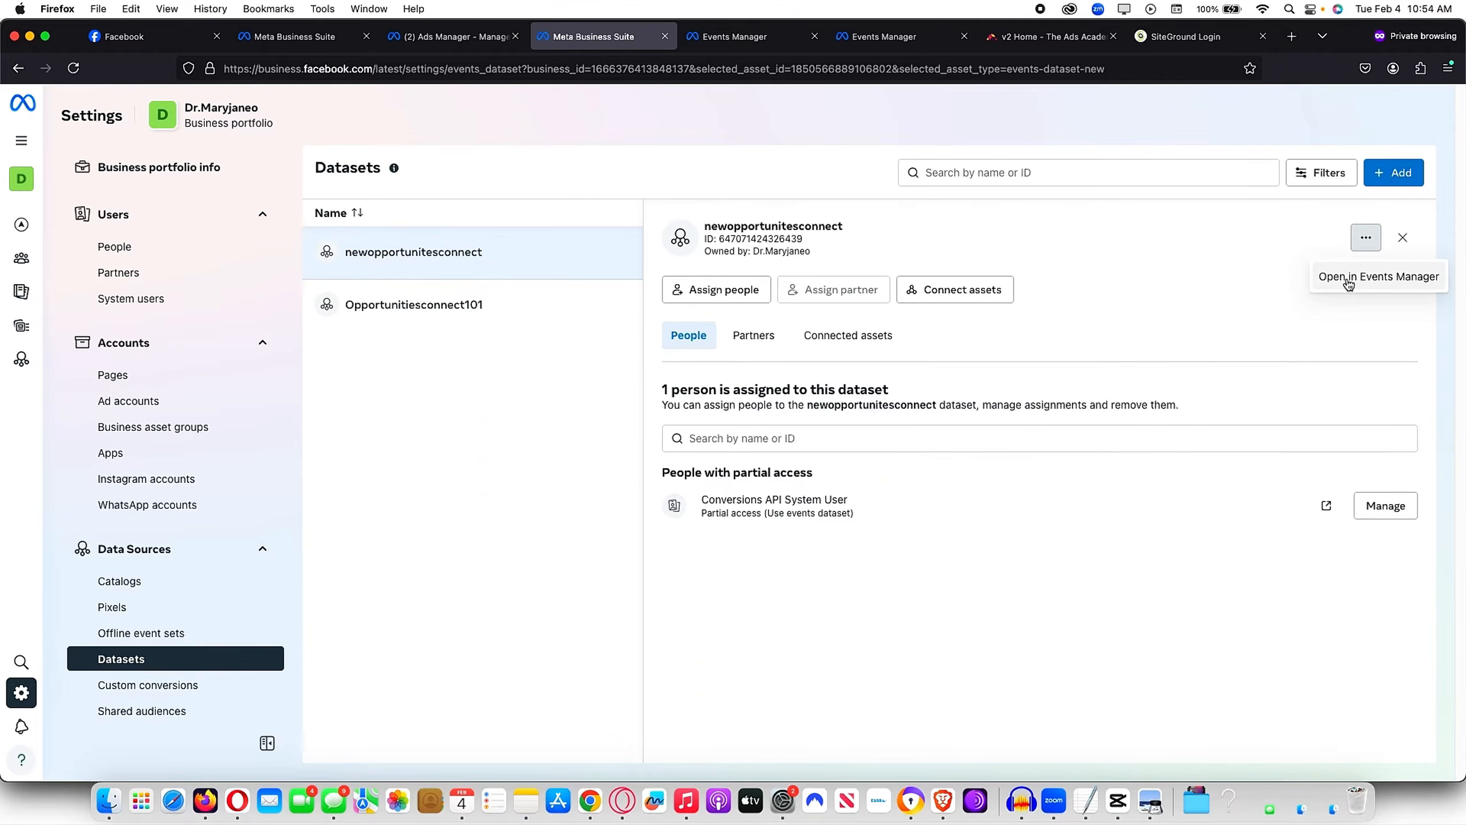
click(1277, 305)
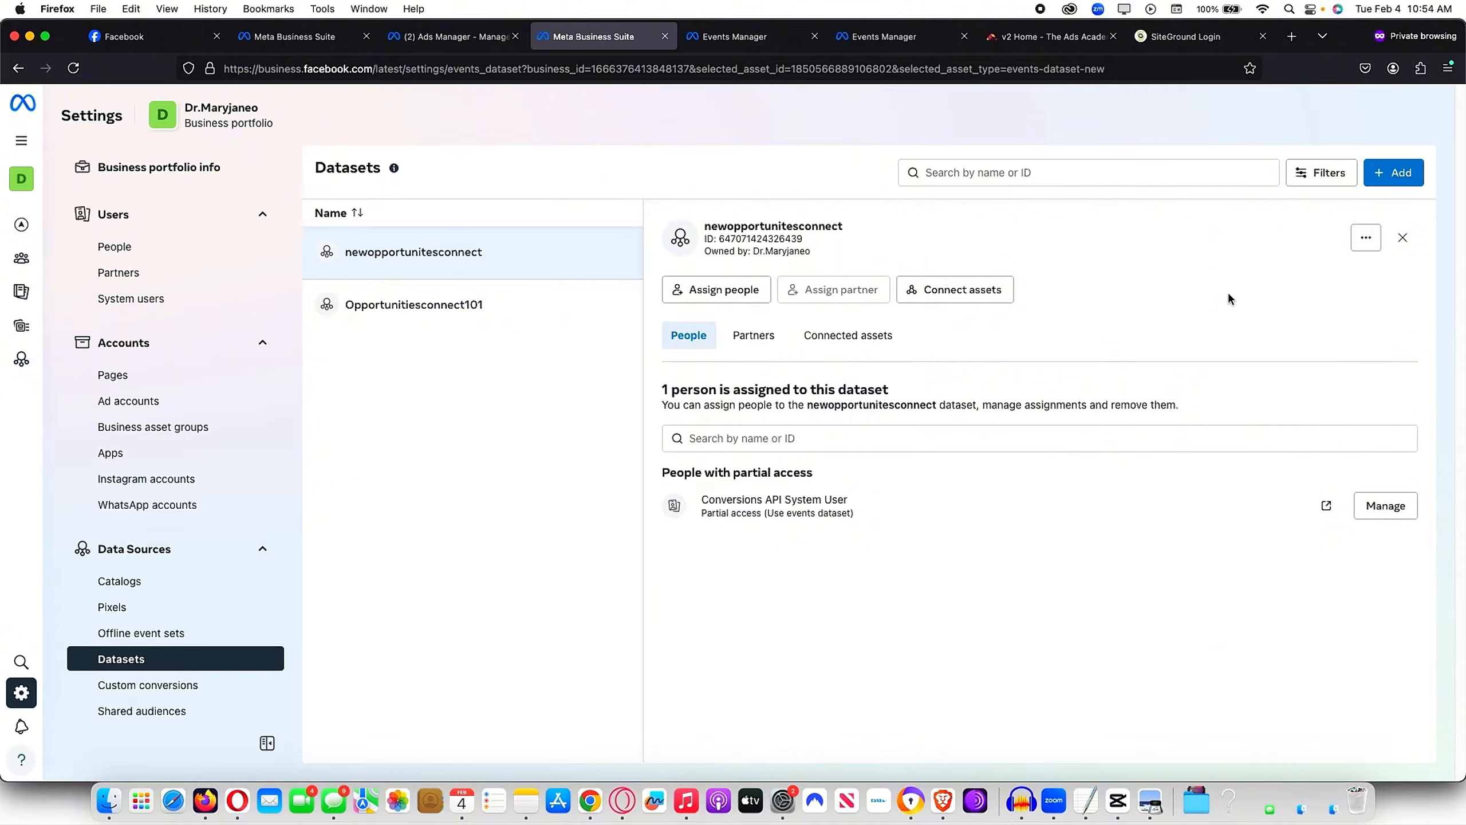
Step: In Events Manager, set up a Meta Pixel choosing Install code manually
click(760, 46)
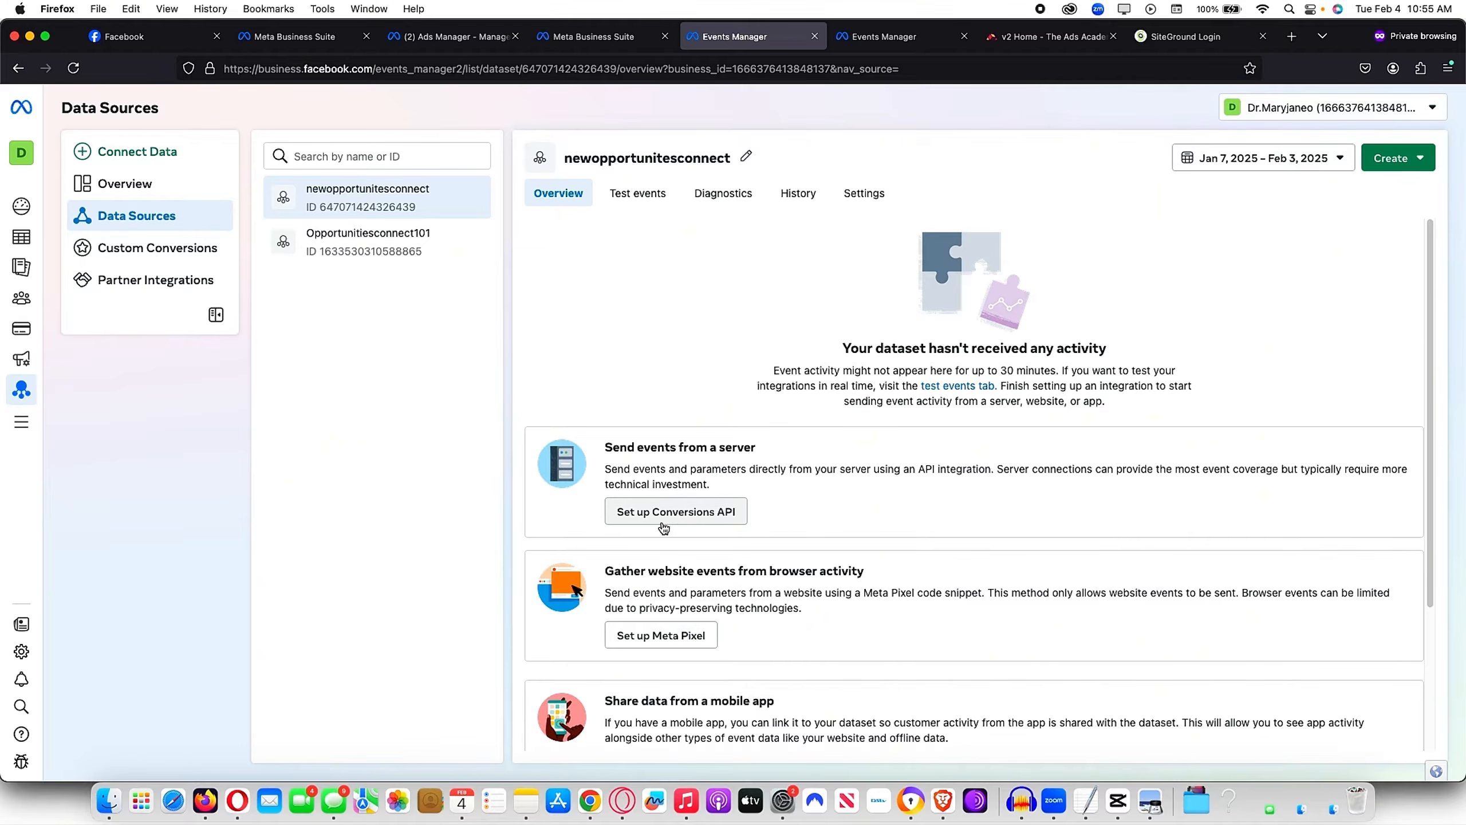
click(668, 644)
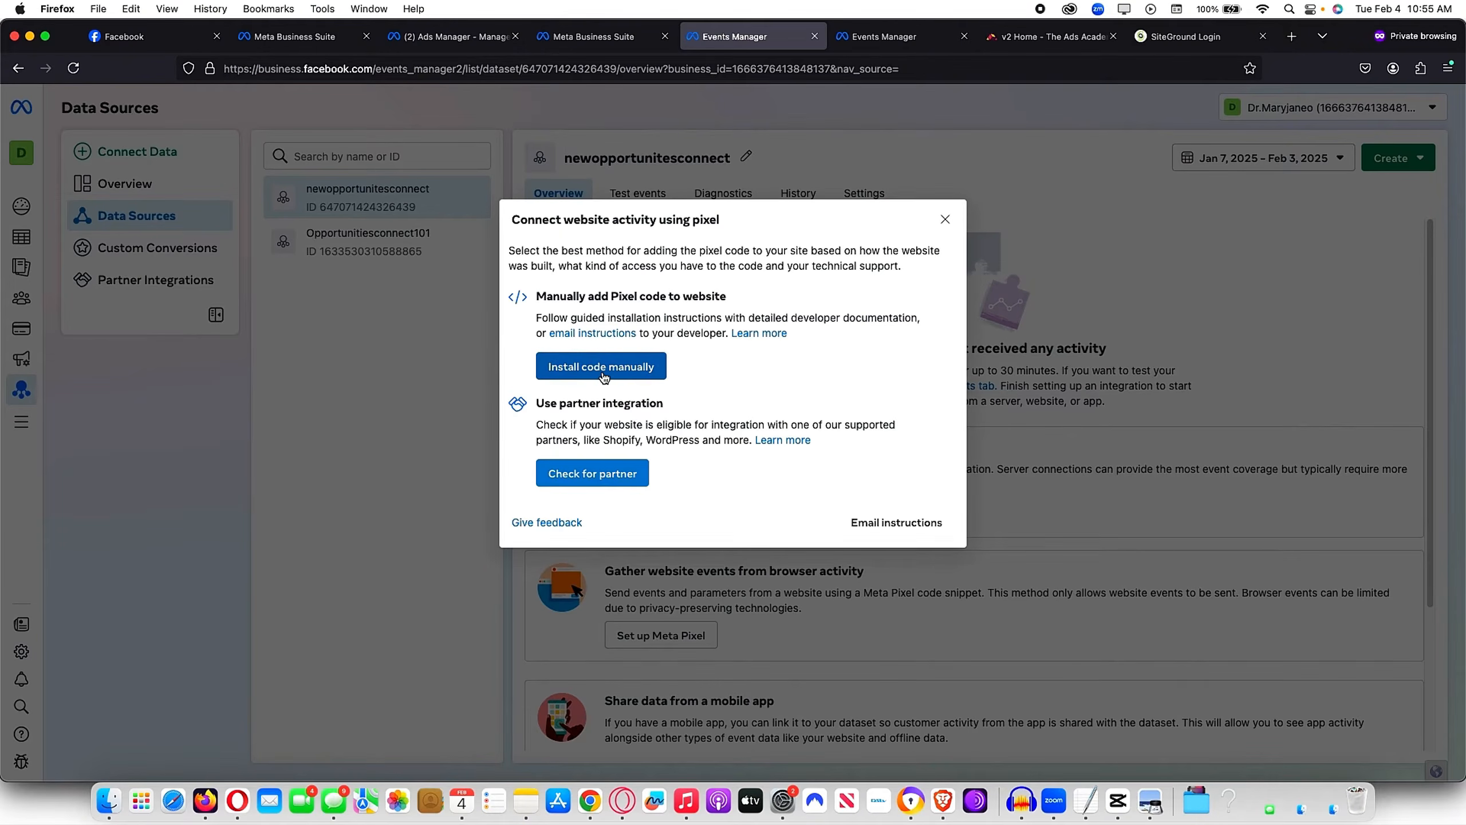
click(637, 374)
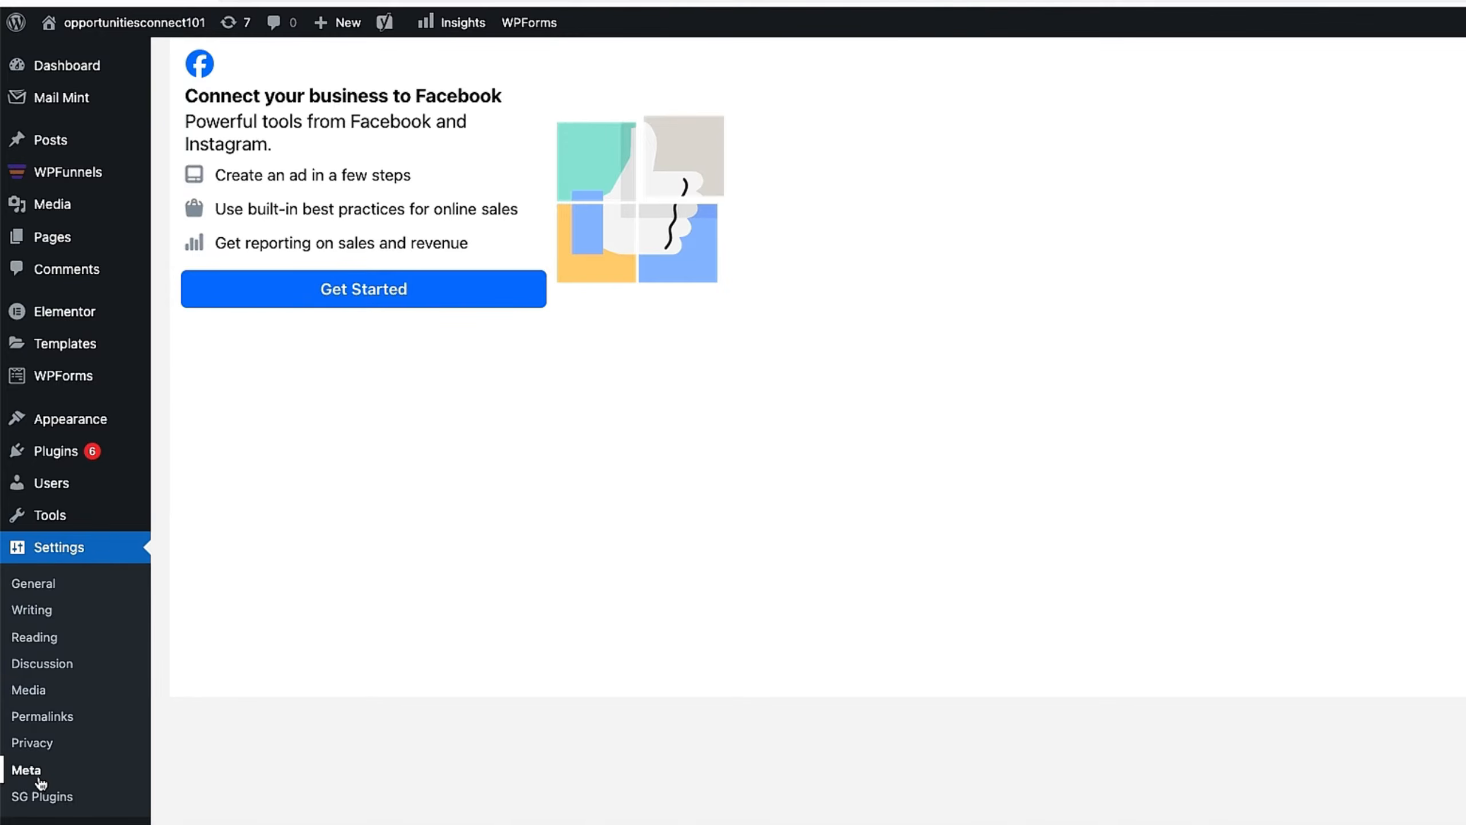
mouse_move(54, 455)
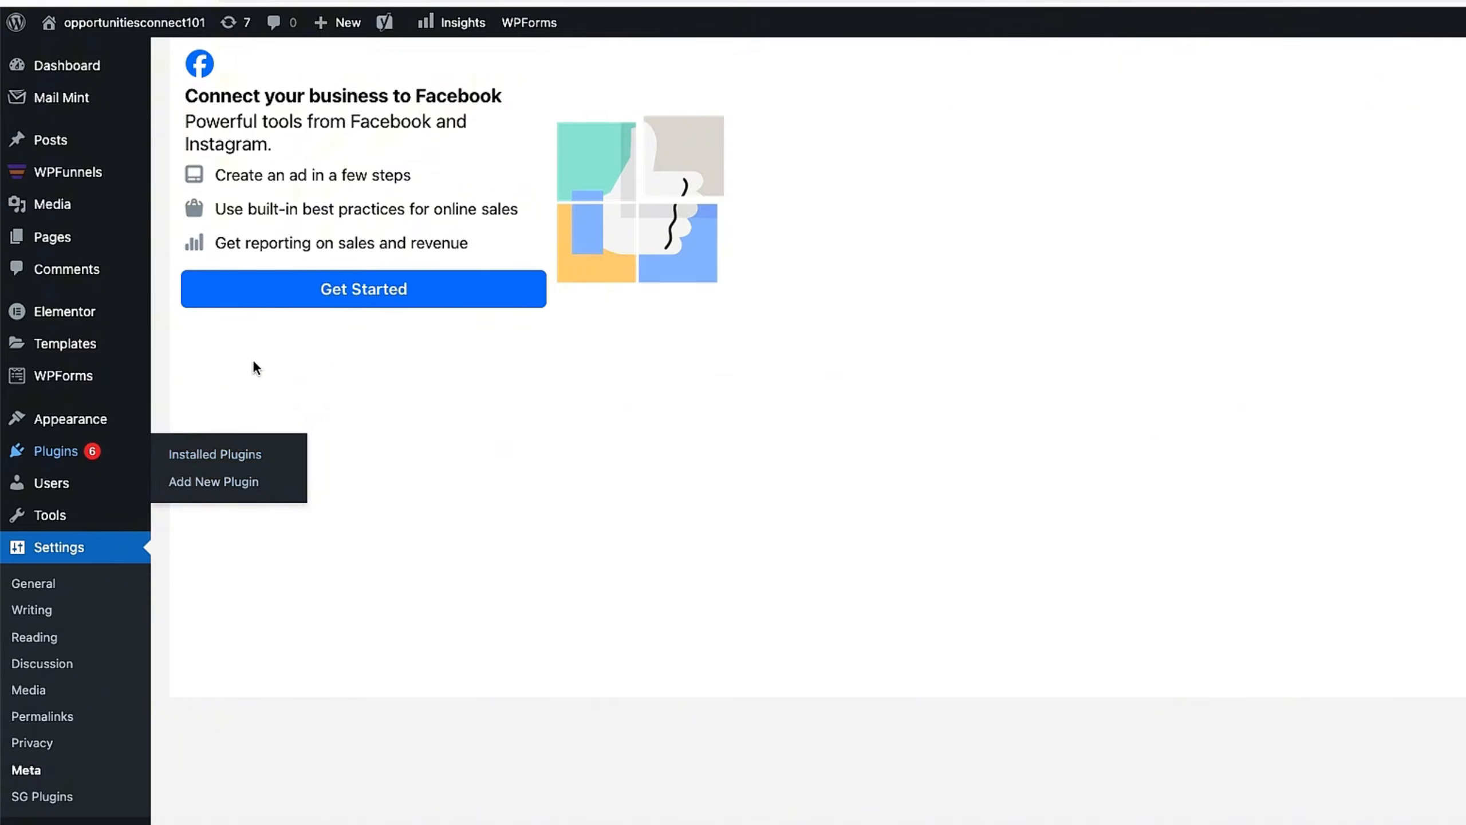
mouse_move(116, 425)
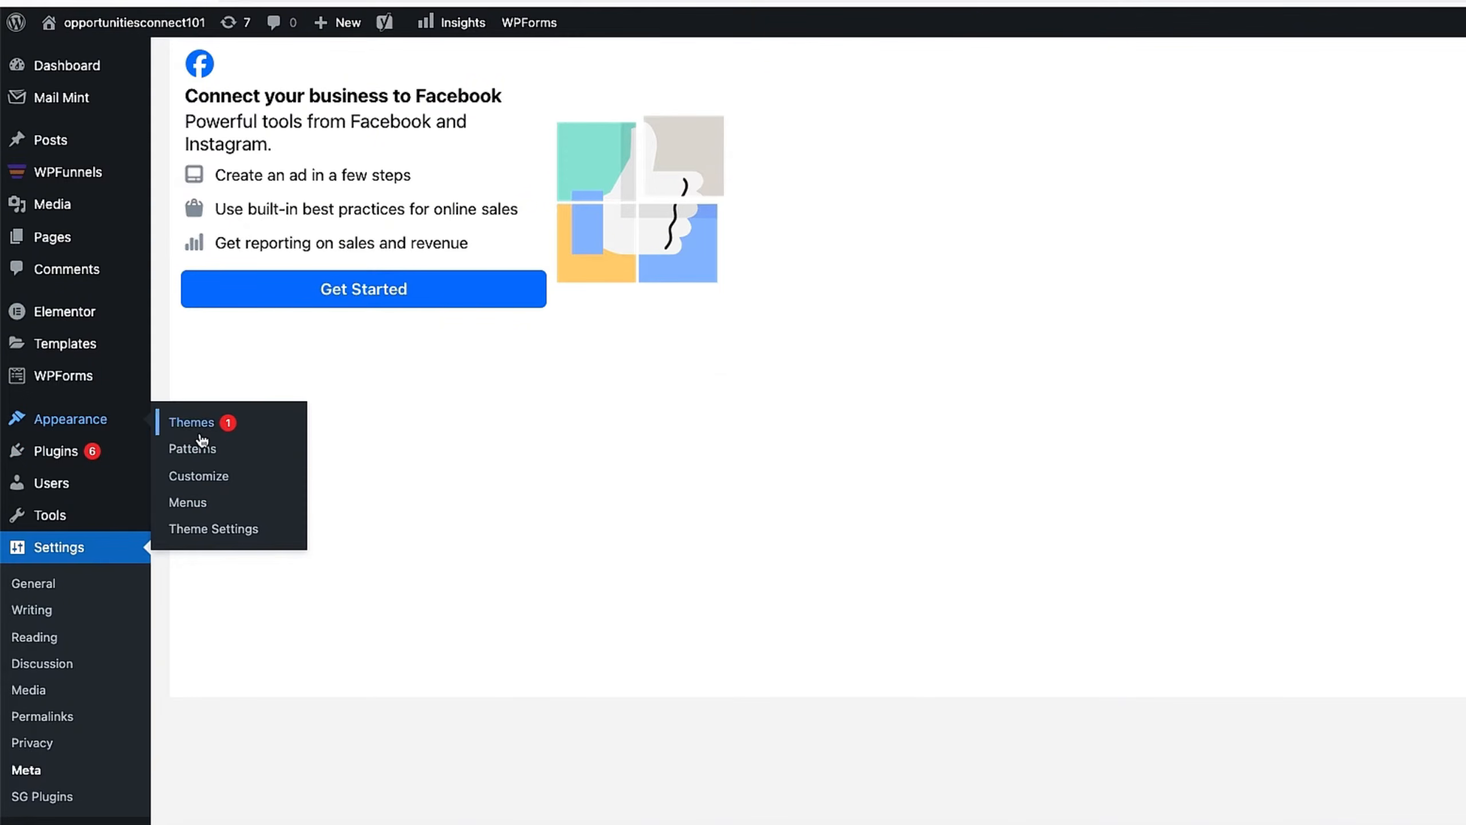
mouse_move(116, 451)
right_click(202, 458)
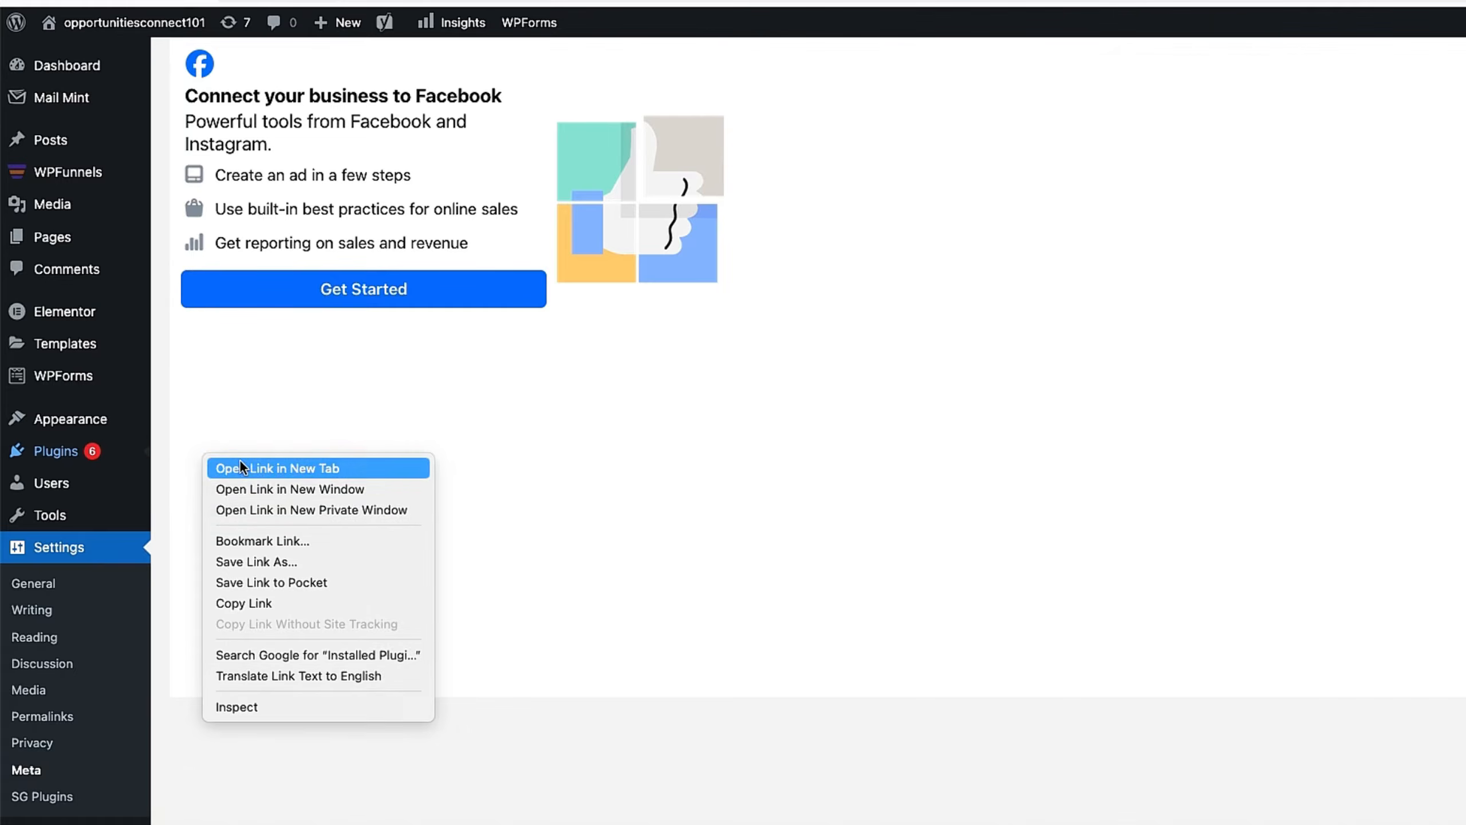
click(242, 466)
click(866, 1)
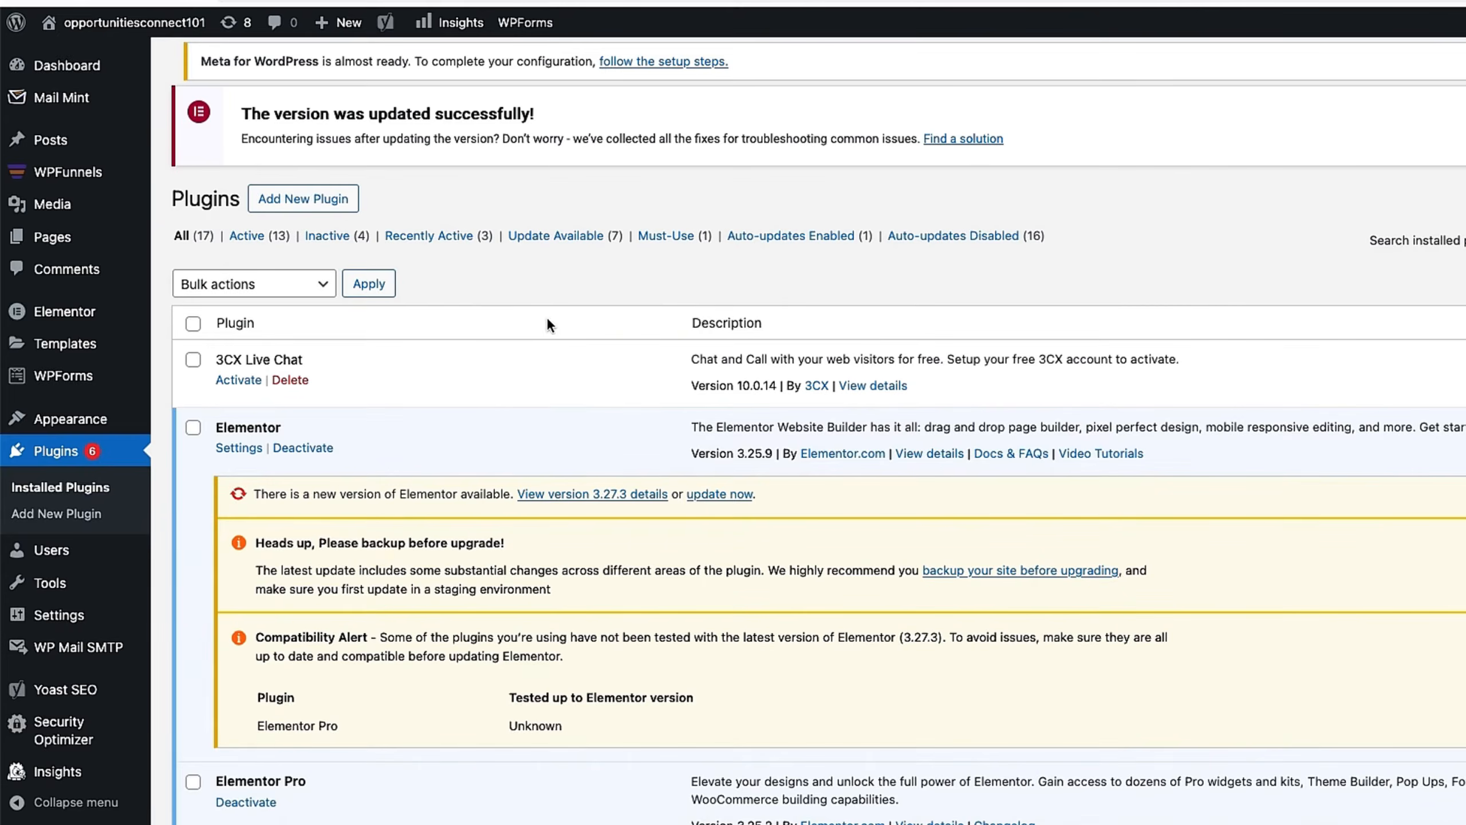
scroll(348, 529, down, 8)
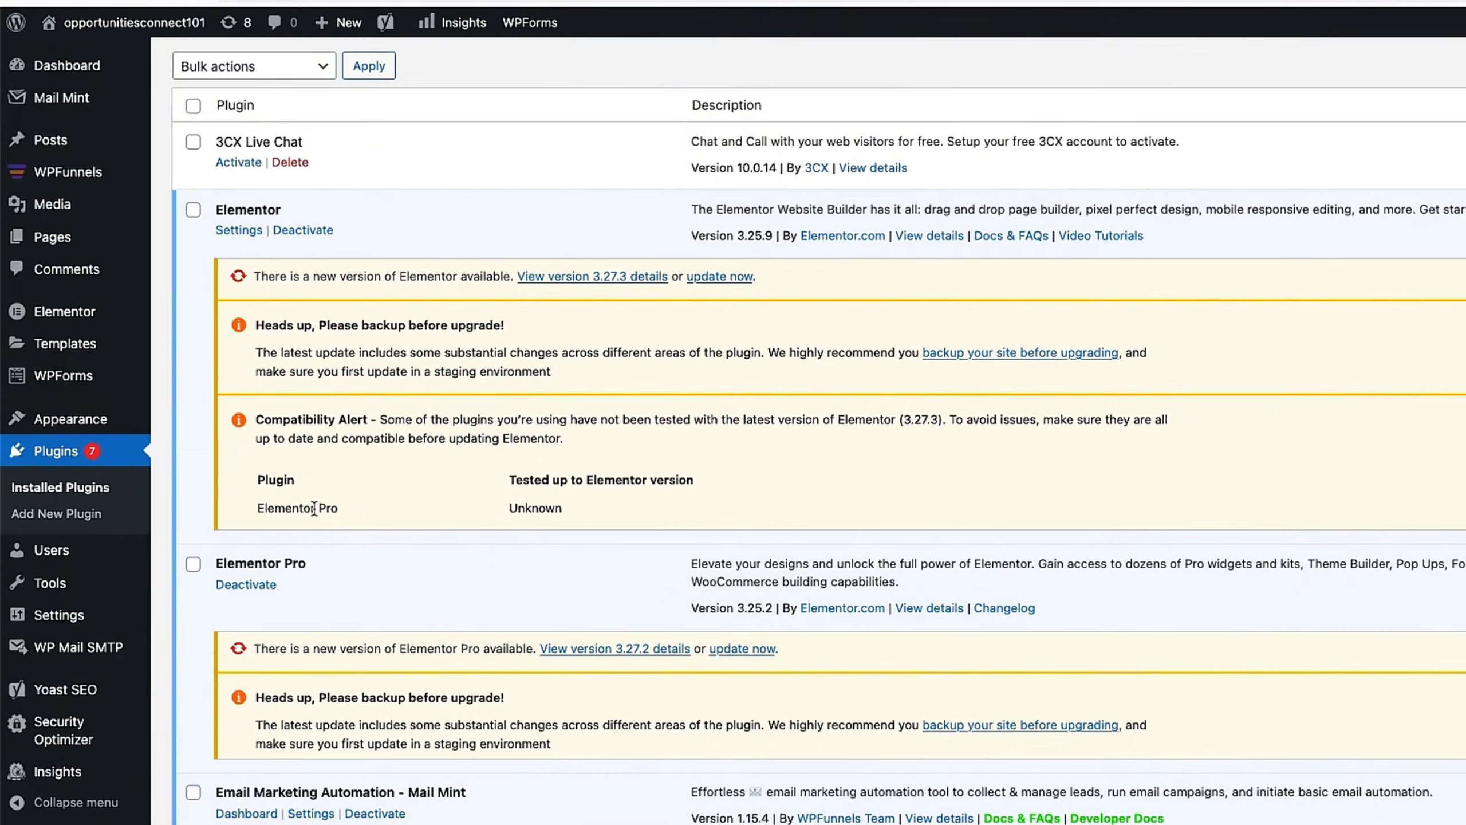
scroll(348, 537, down, 2)
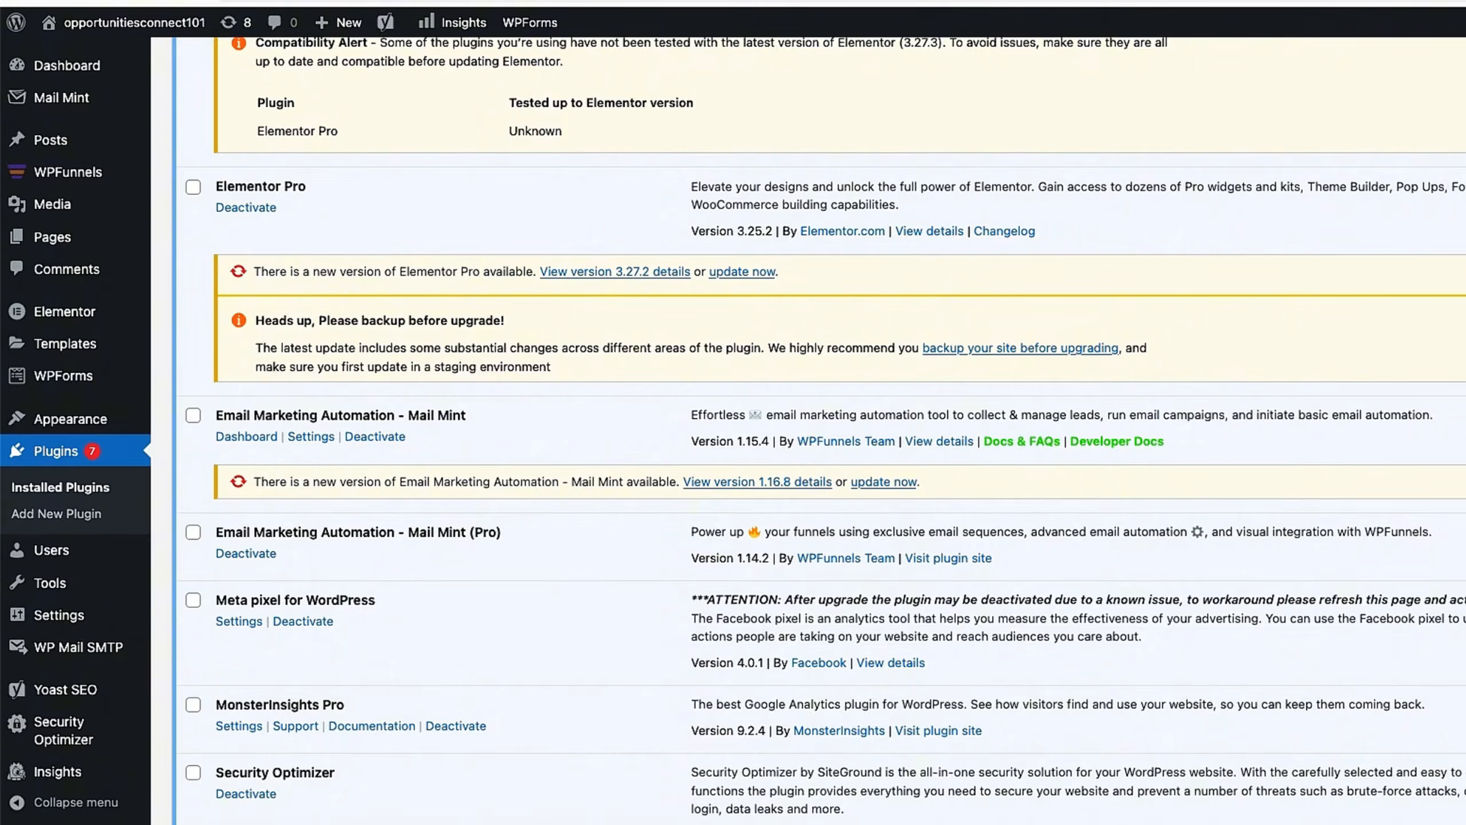
click(239, 621)
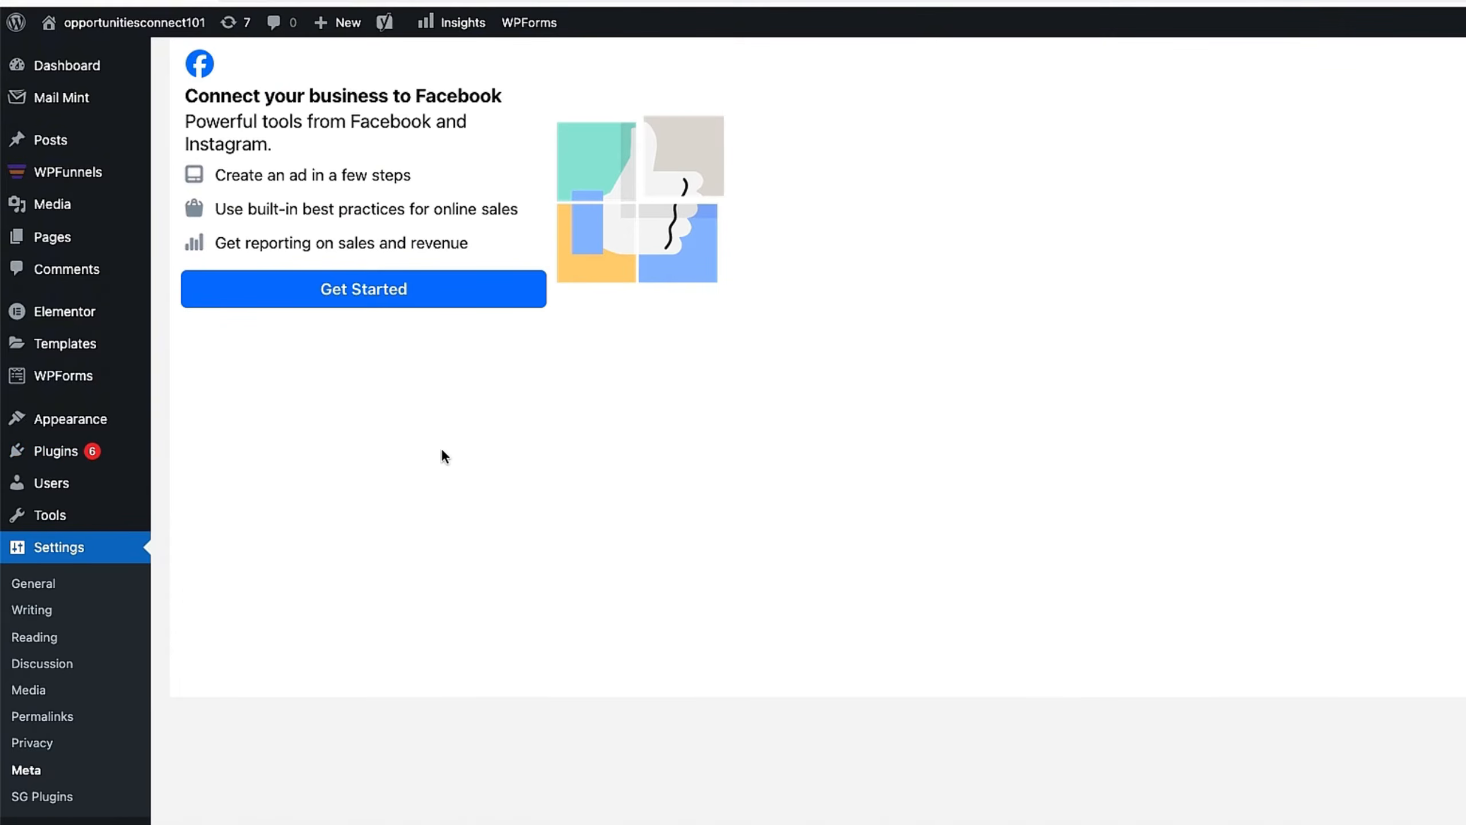
Step: Start the WordPress Facebook connection, continue as the logged-in account, approve the WordPress App, reach ad account selection
click(343, 294)
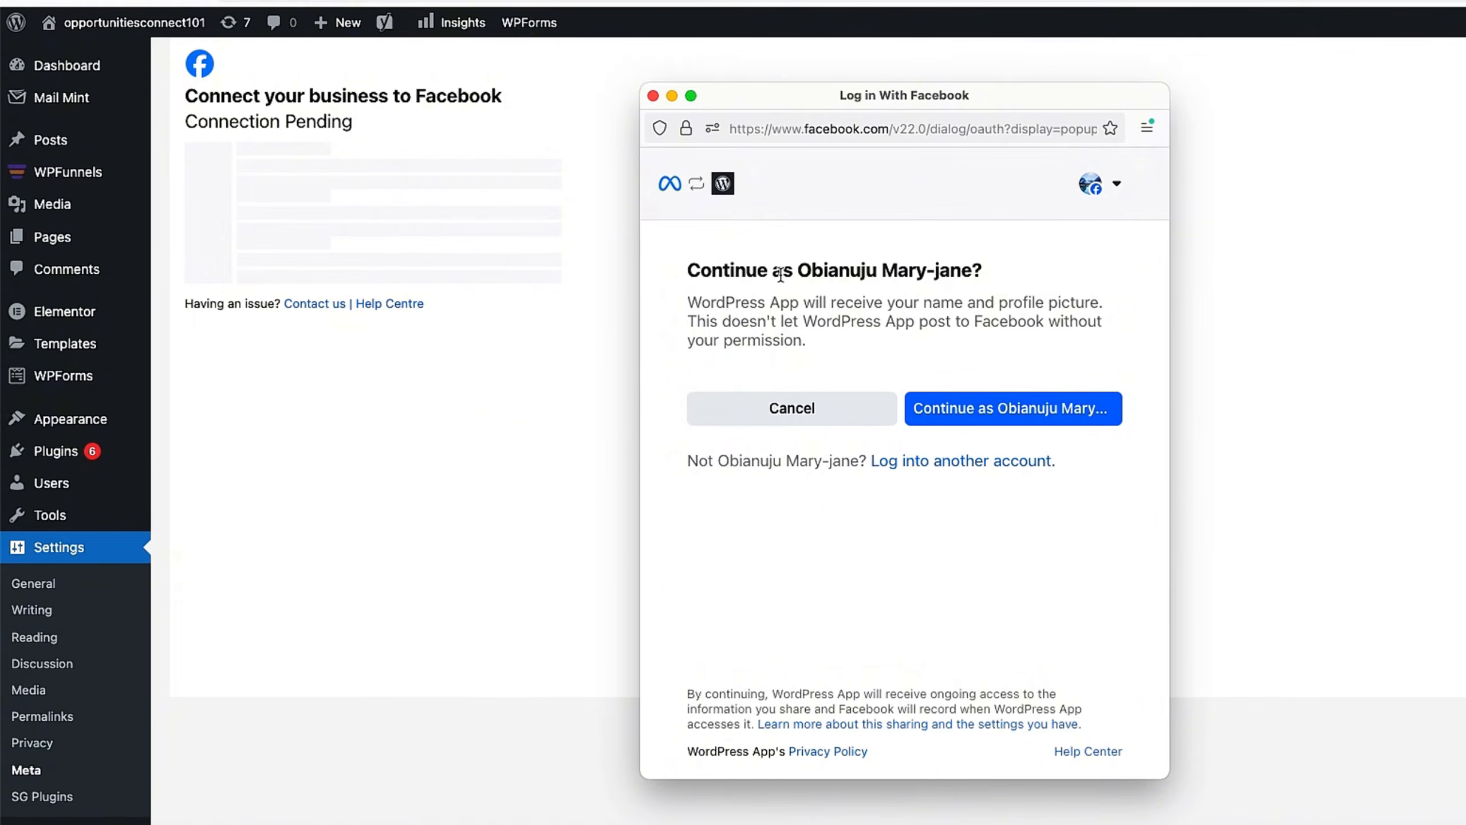
click(981, 417)
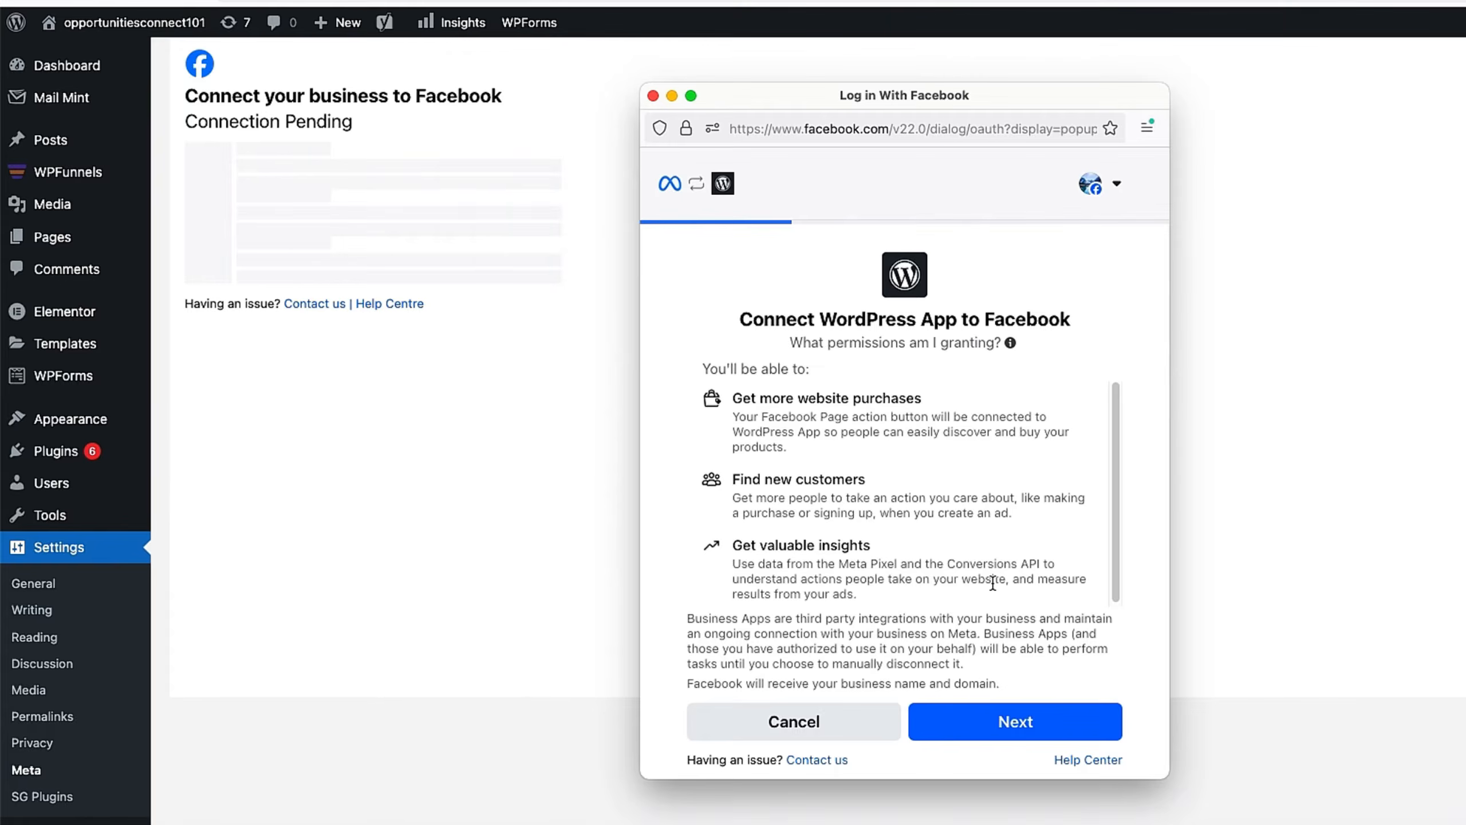
click(1048, 724)
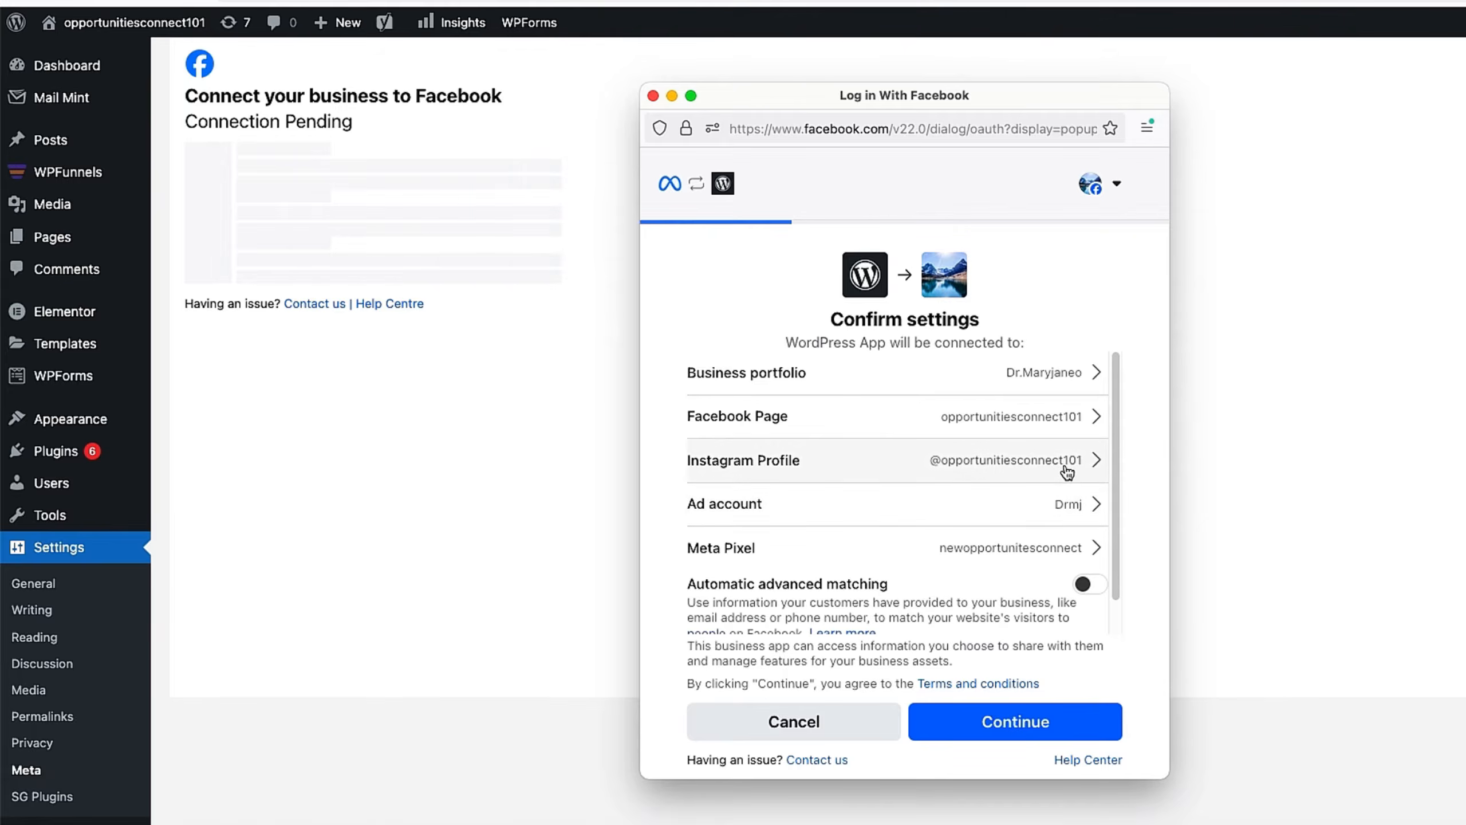
click(1062, 507)
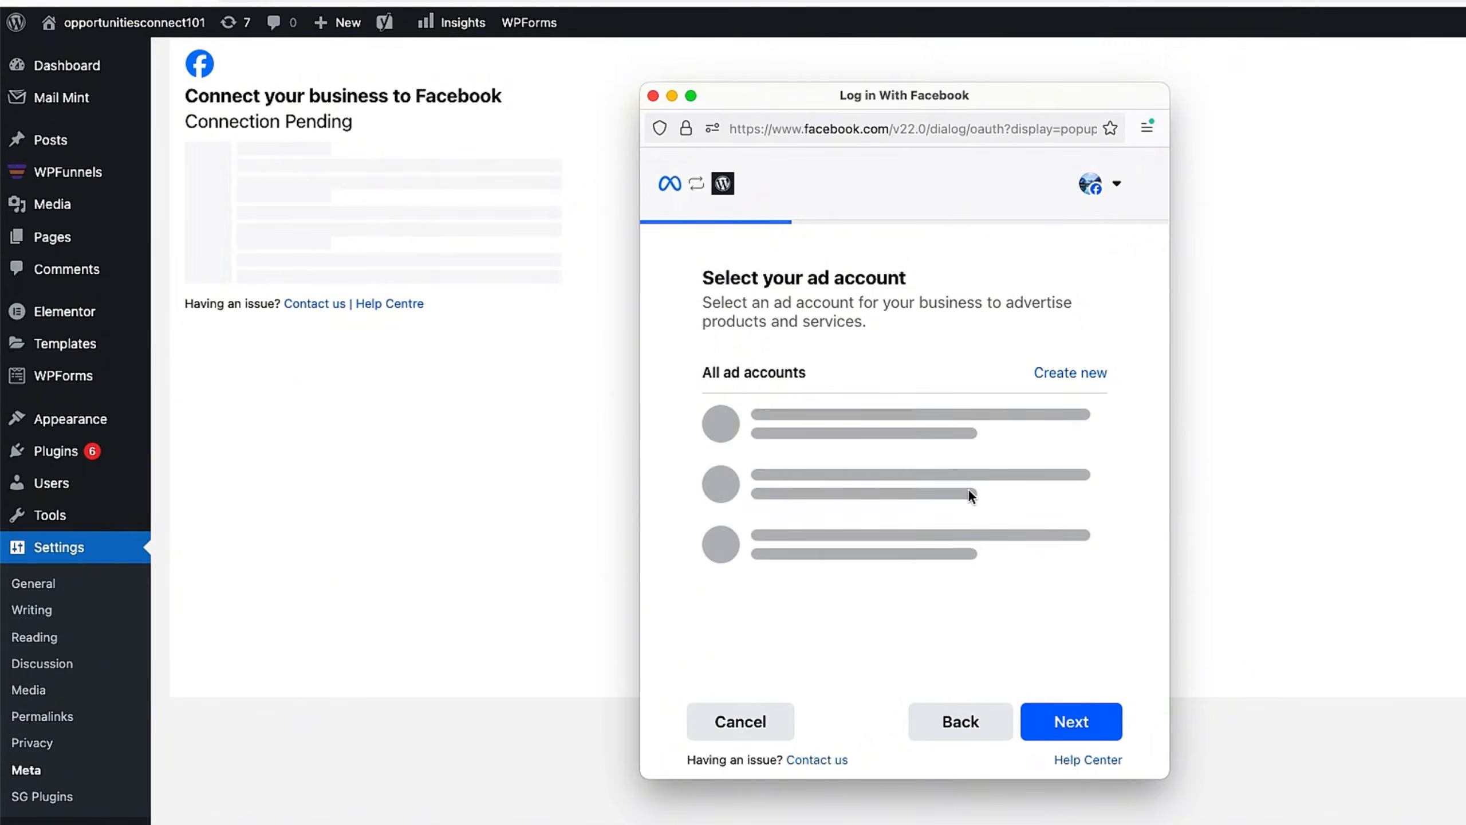
mouse_move(902, 482)
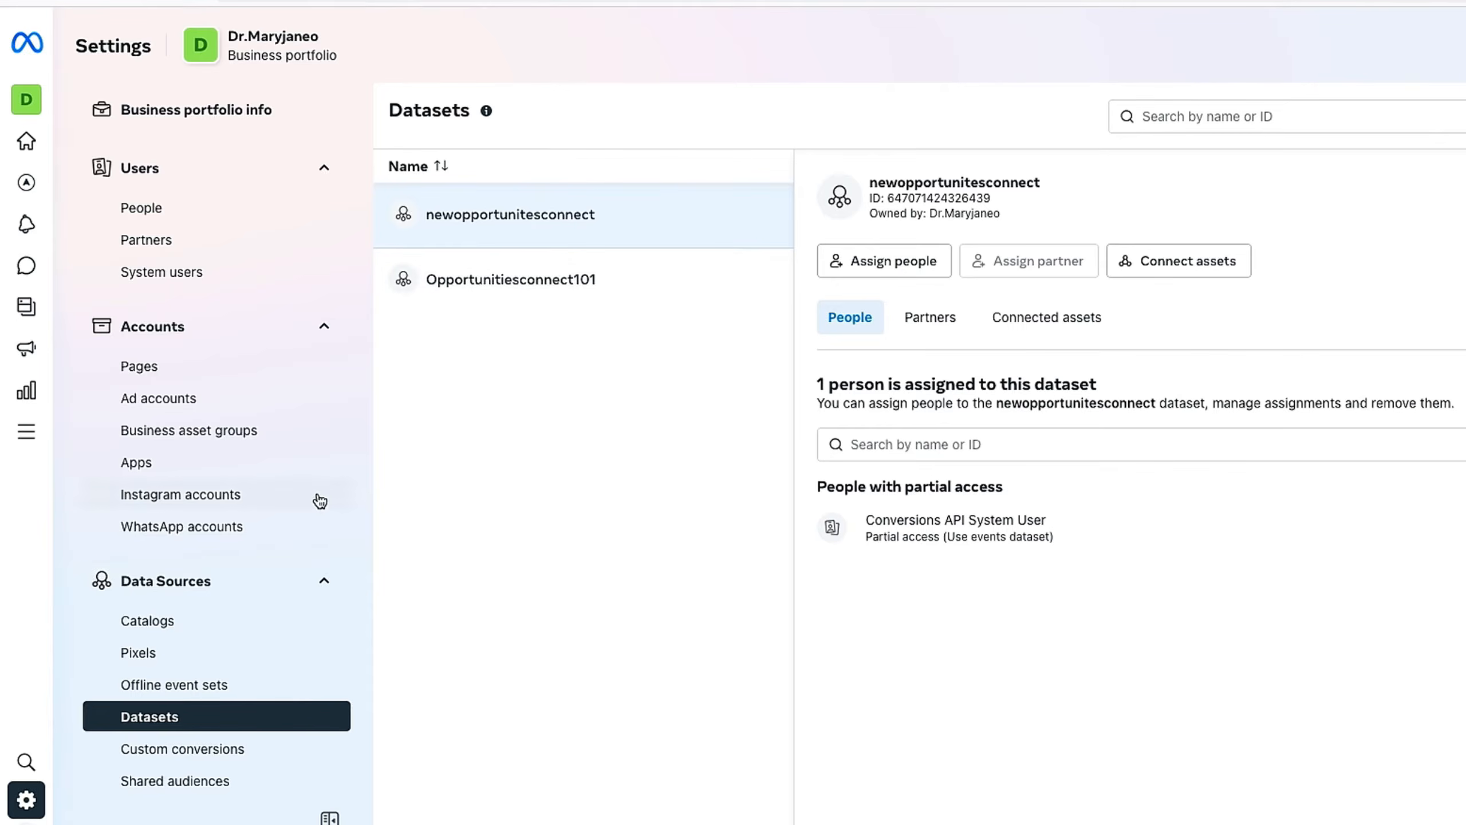
Step: Open the business ad account in Ads Manager, dismiss the tour, and list its 14 campaigns
click(197, 404)
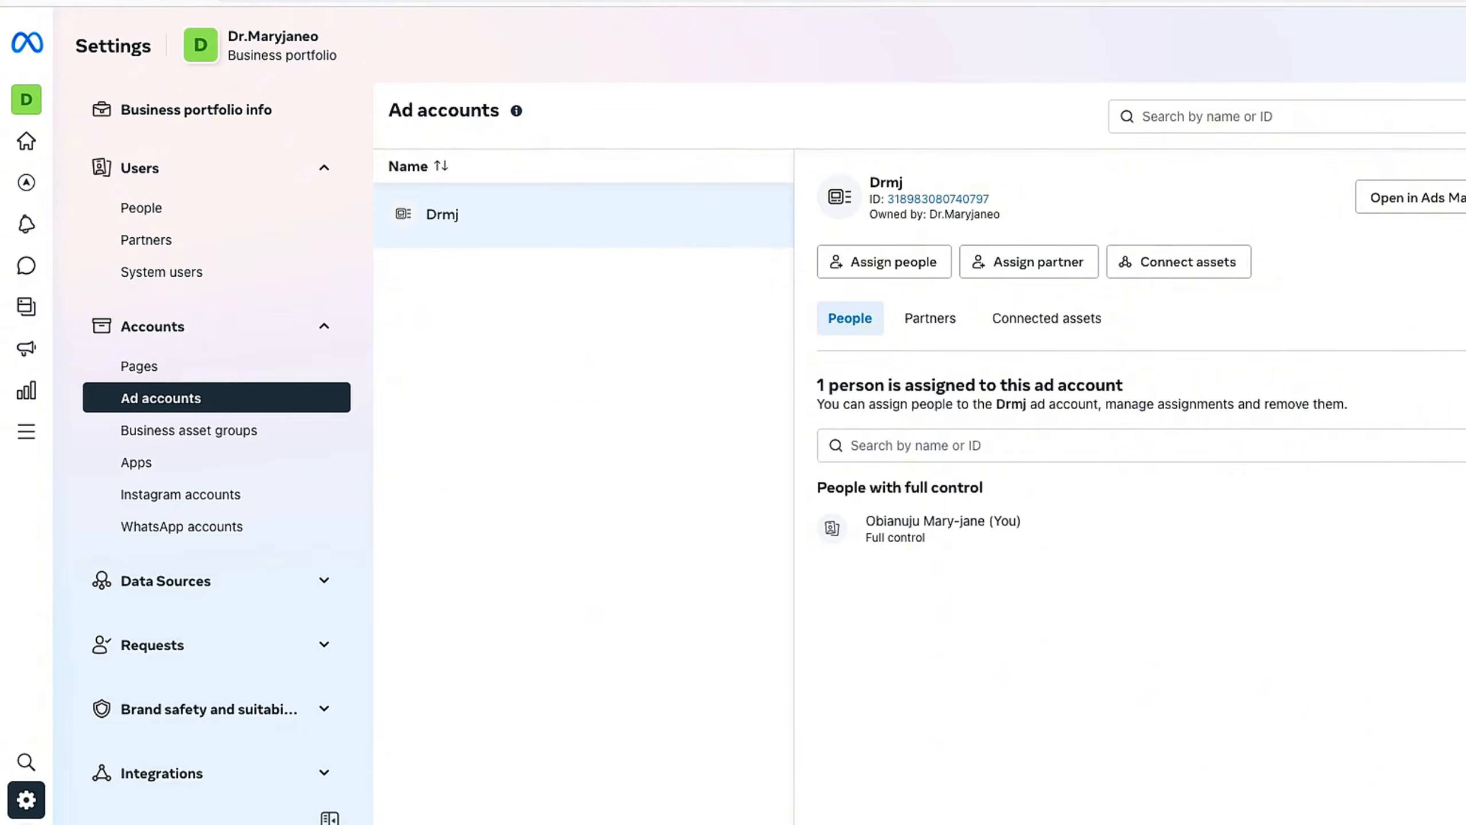
click(1353, 190)
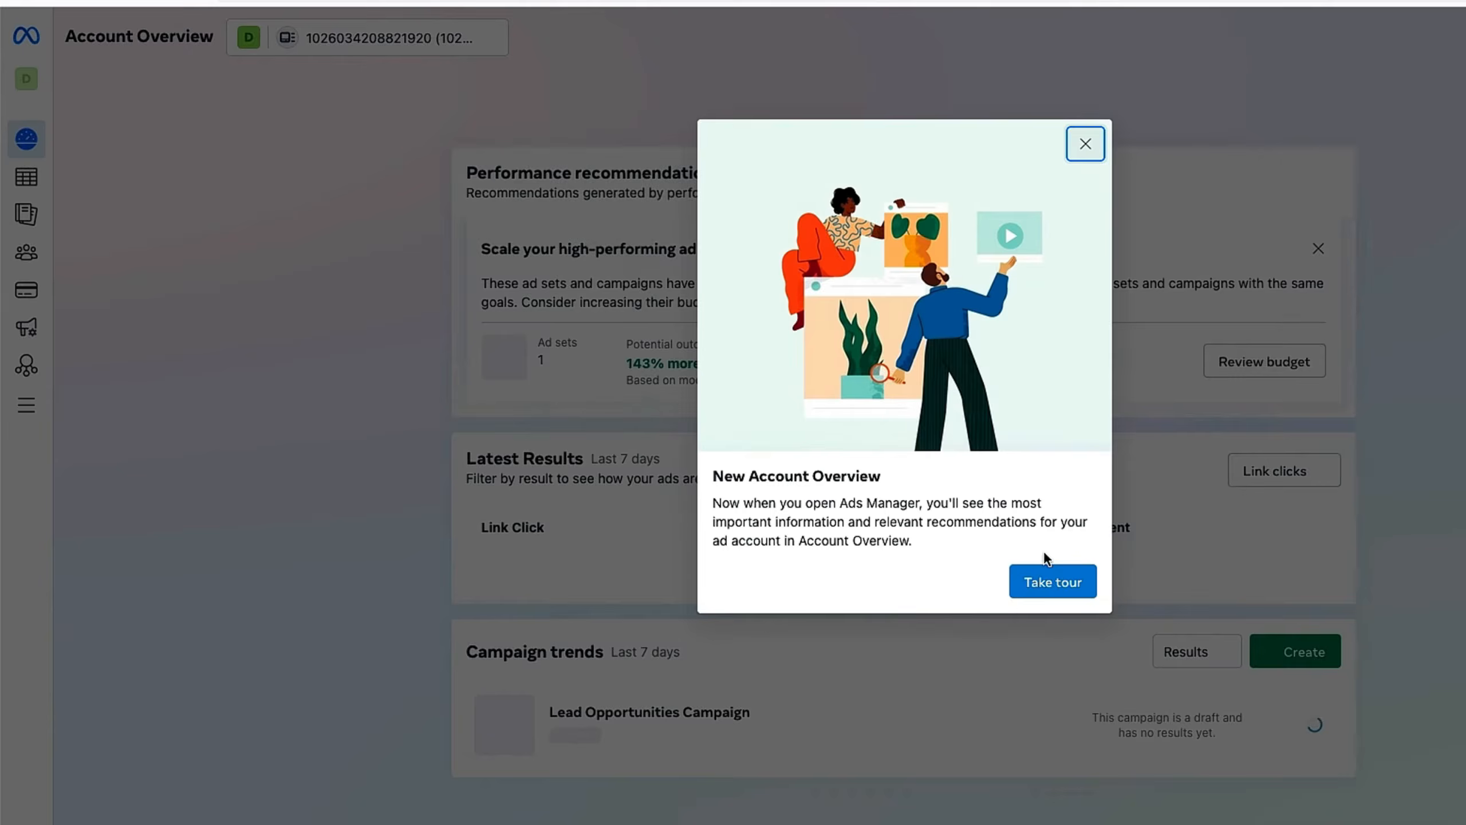
click(1084, 144)
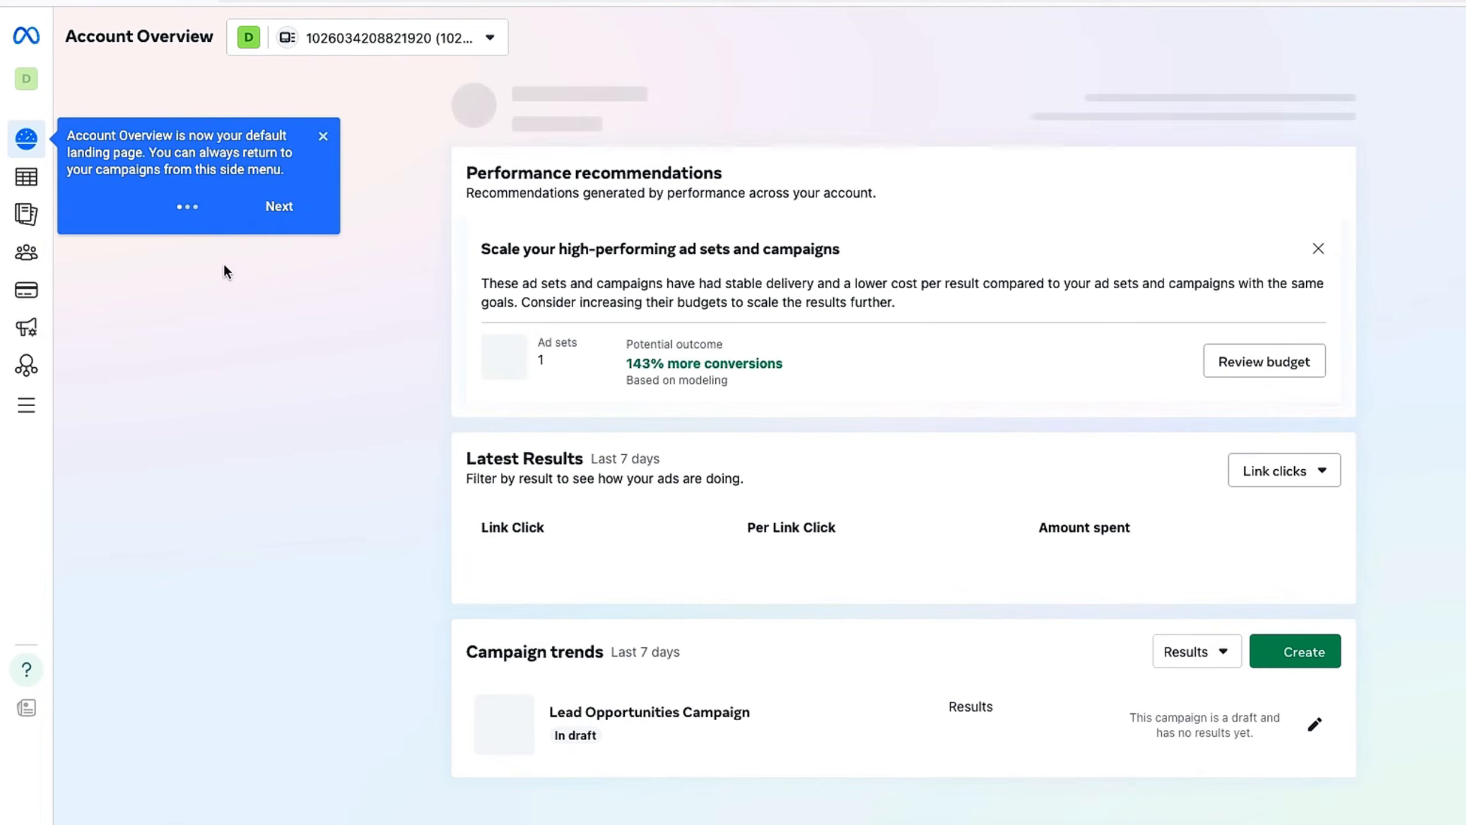
click(46, 184)
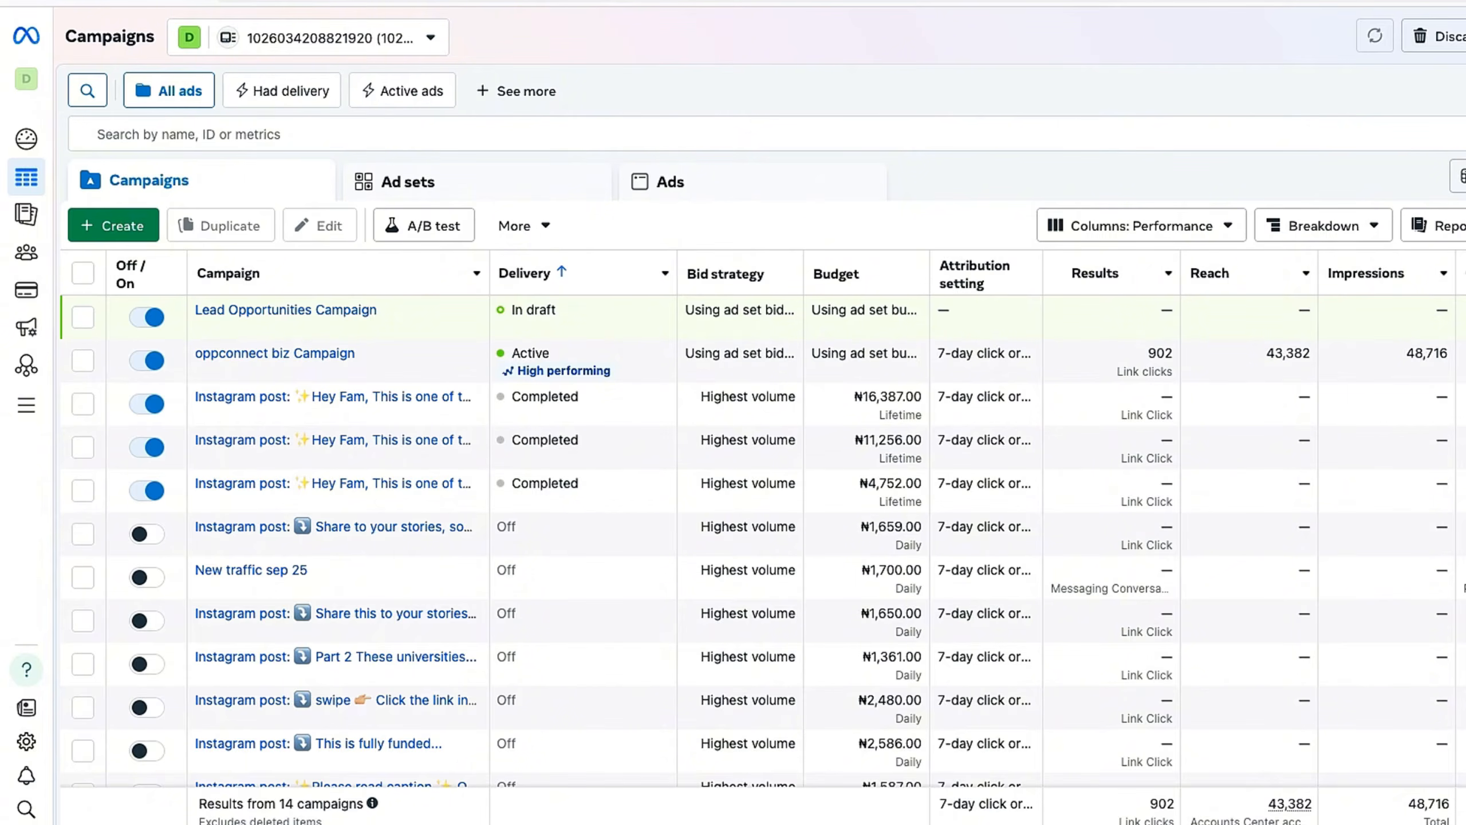
Step: In the Facebook login window, choose the eligible ad account and keep newopportunitesconnect as the pixel
right_click(381, 823)
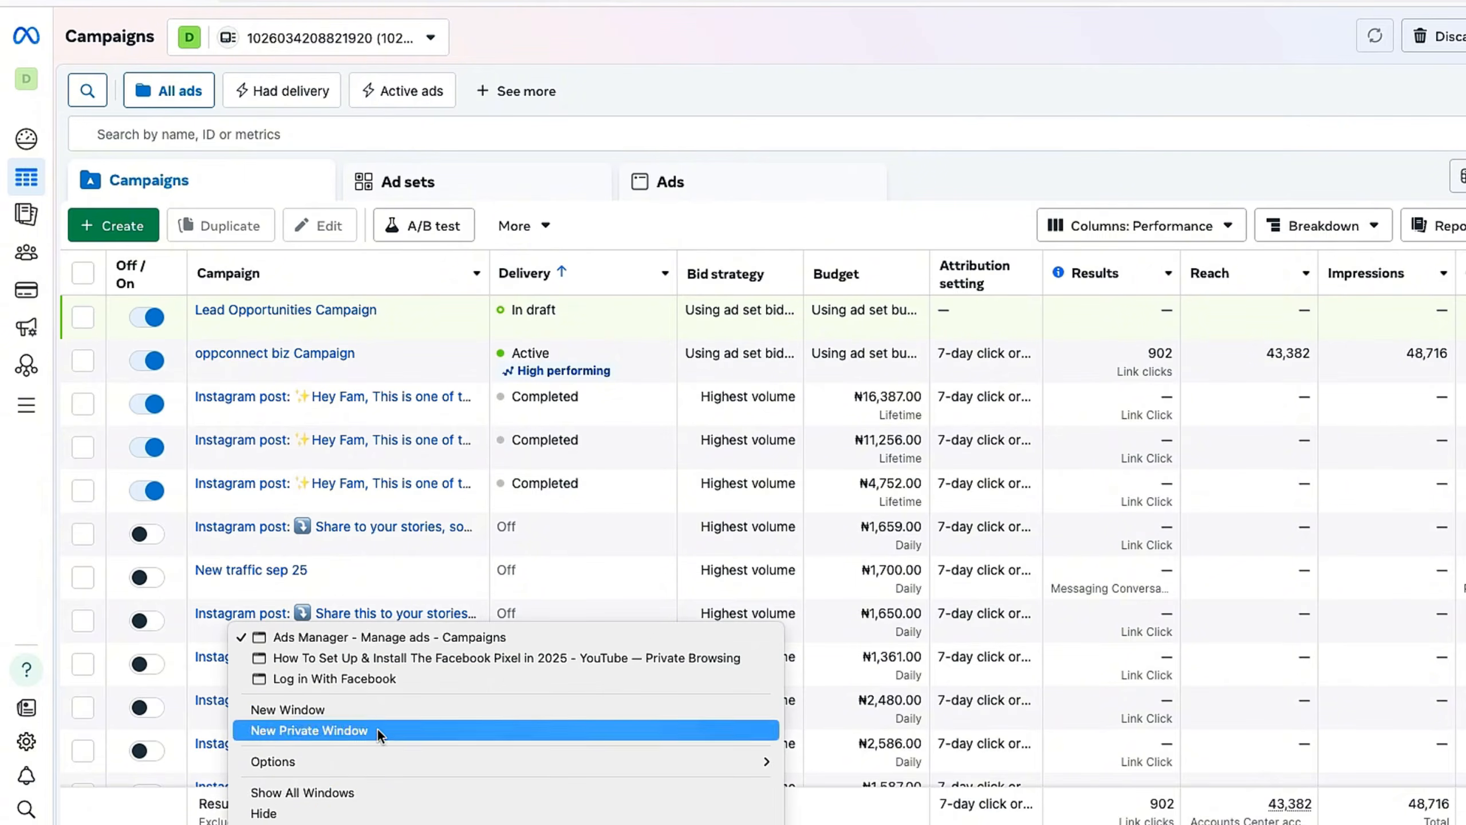
click(390, 689)
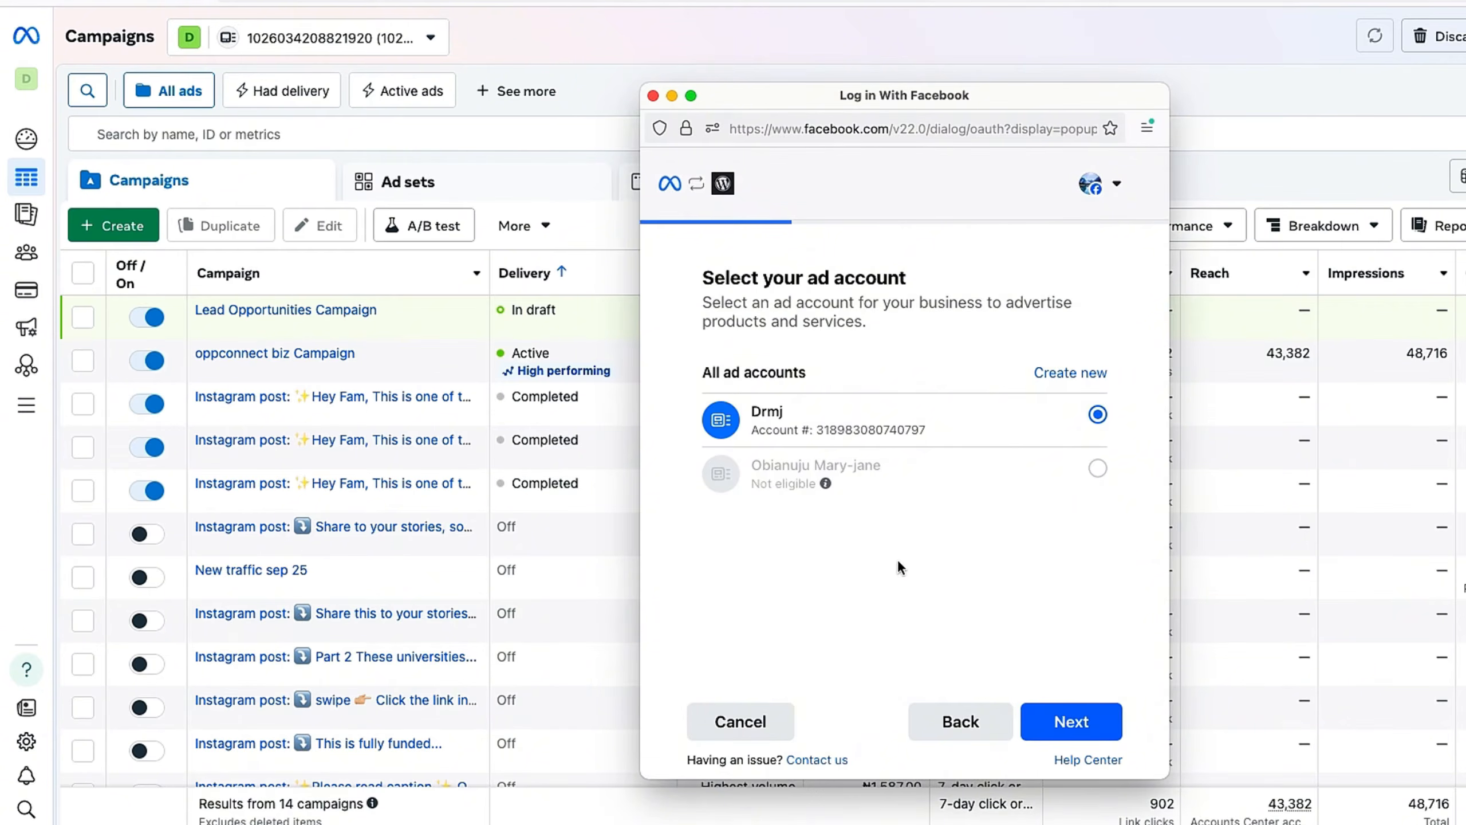
click(1044, 421)
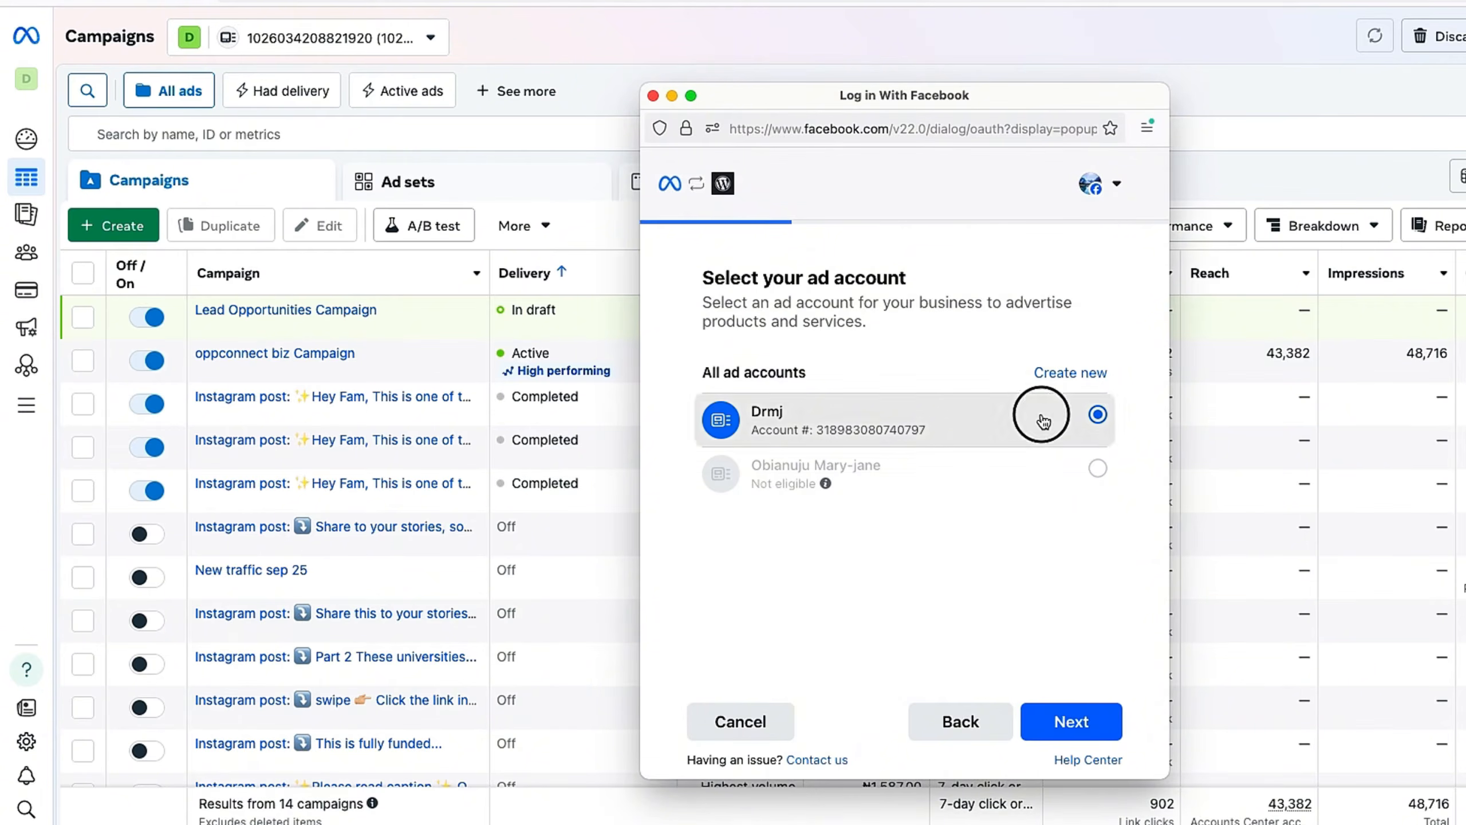
click(1058, 717)
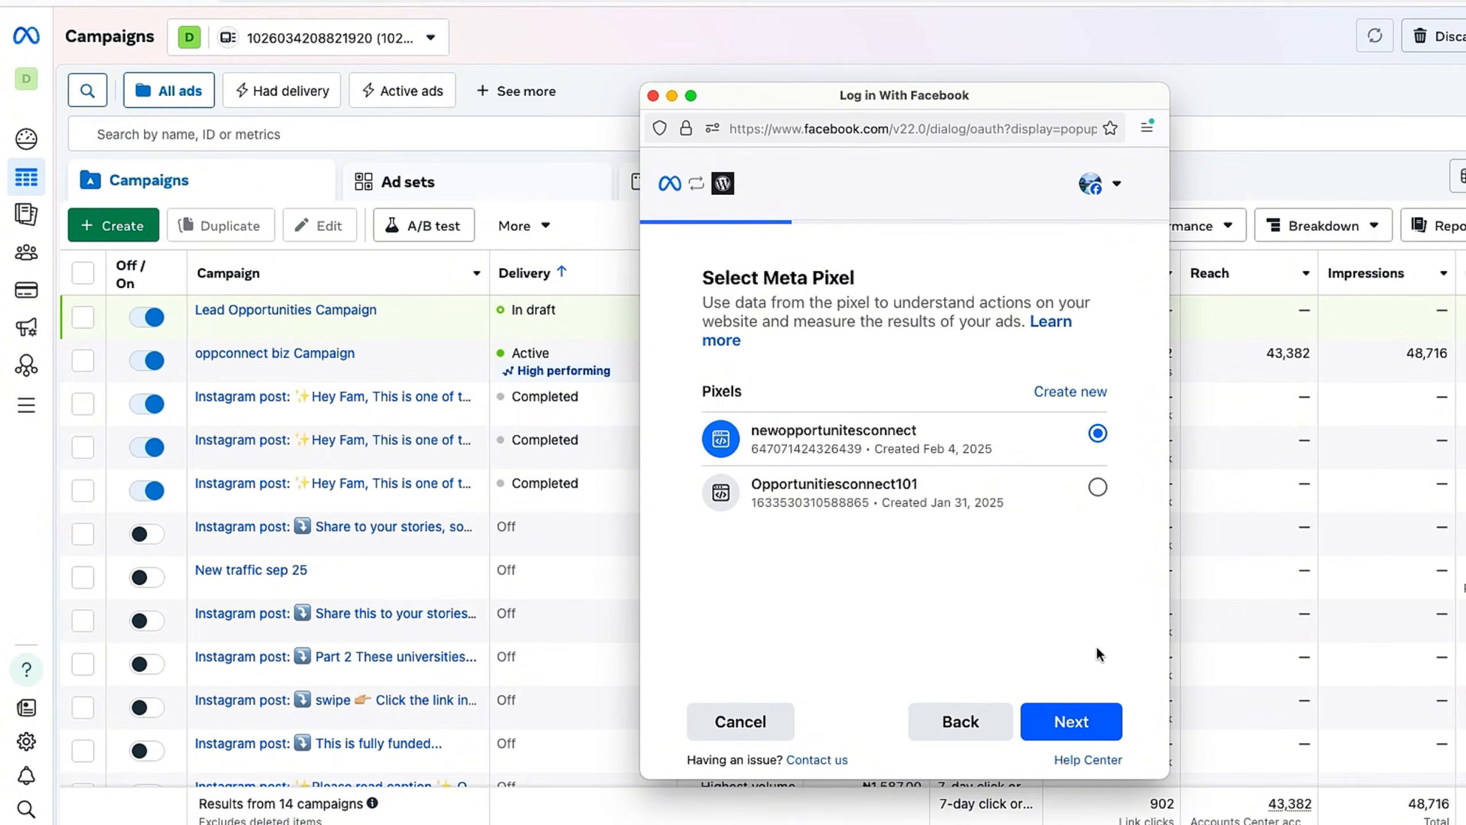
click(1086, 724)
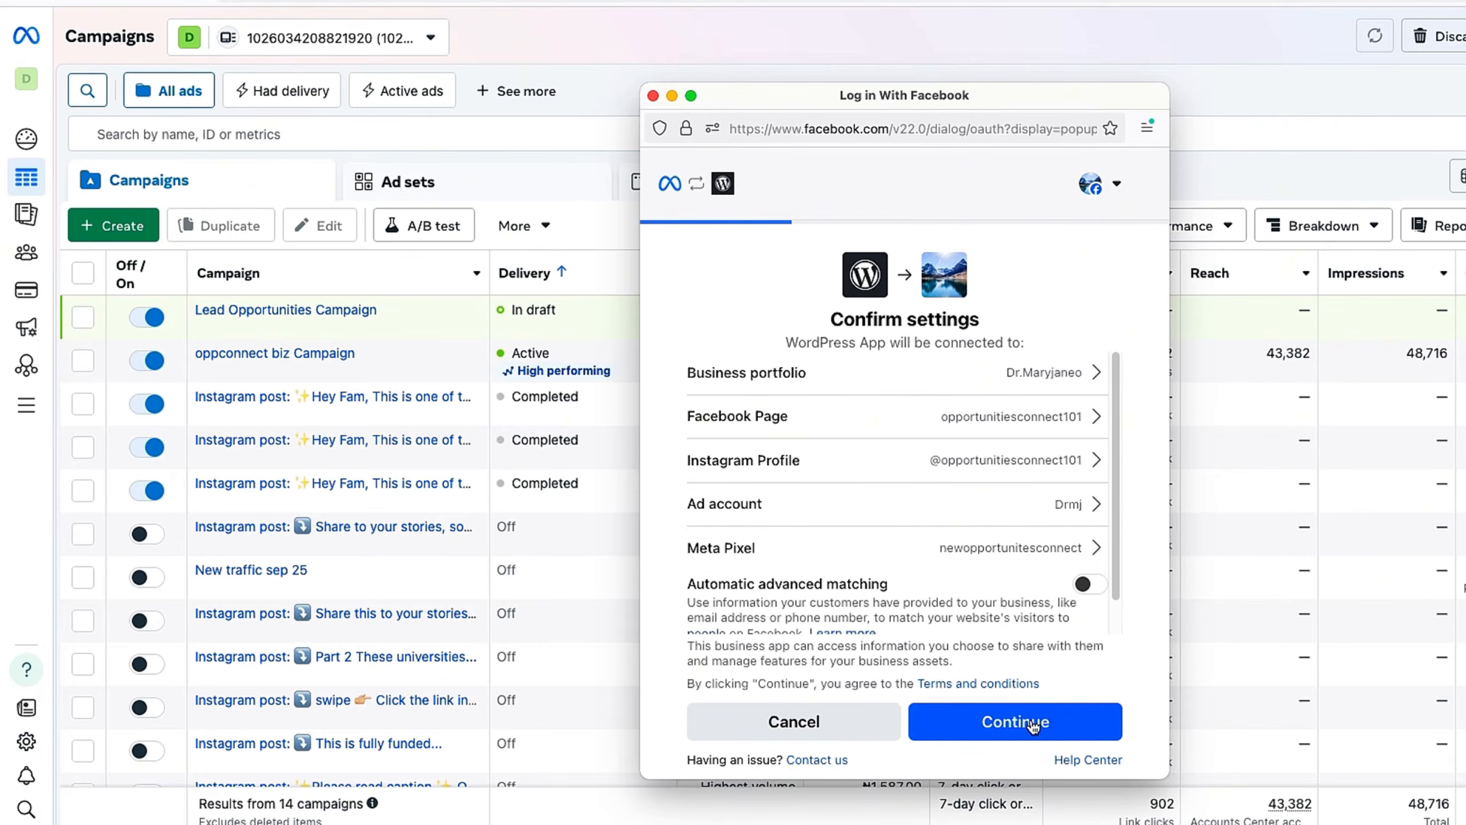
Step: Turn on Automatic advanced matching and grant the requested permissions to link the accounts
scroll(953, 496, down, 1)
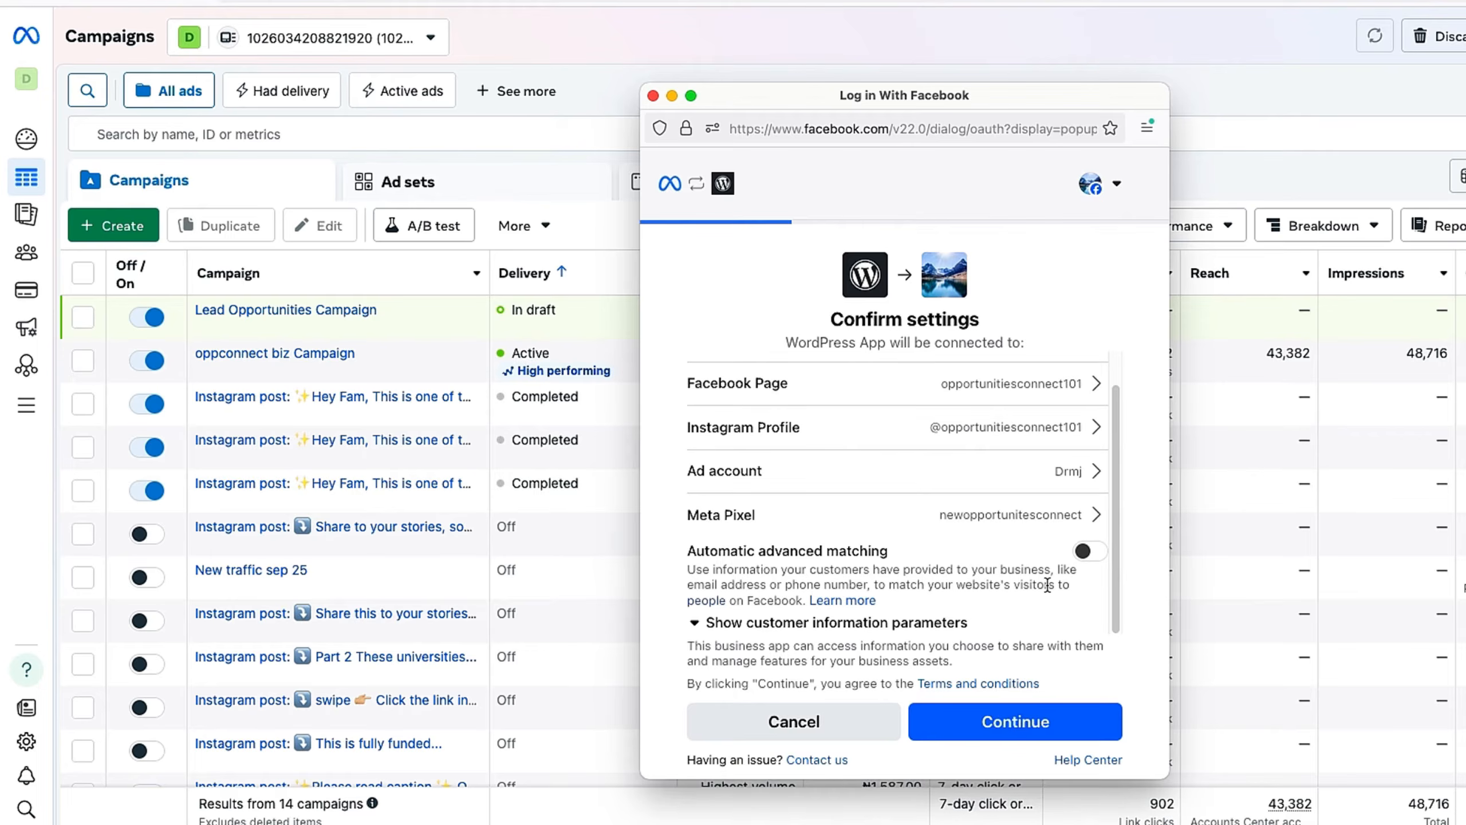
click(1087, 550)
click(1064, 722)
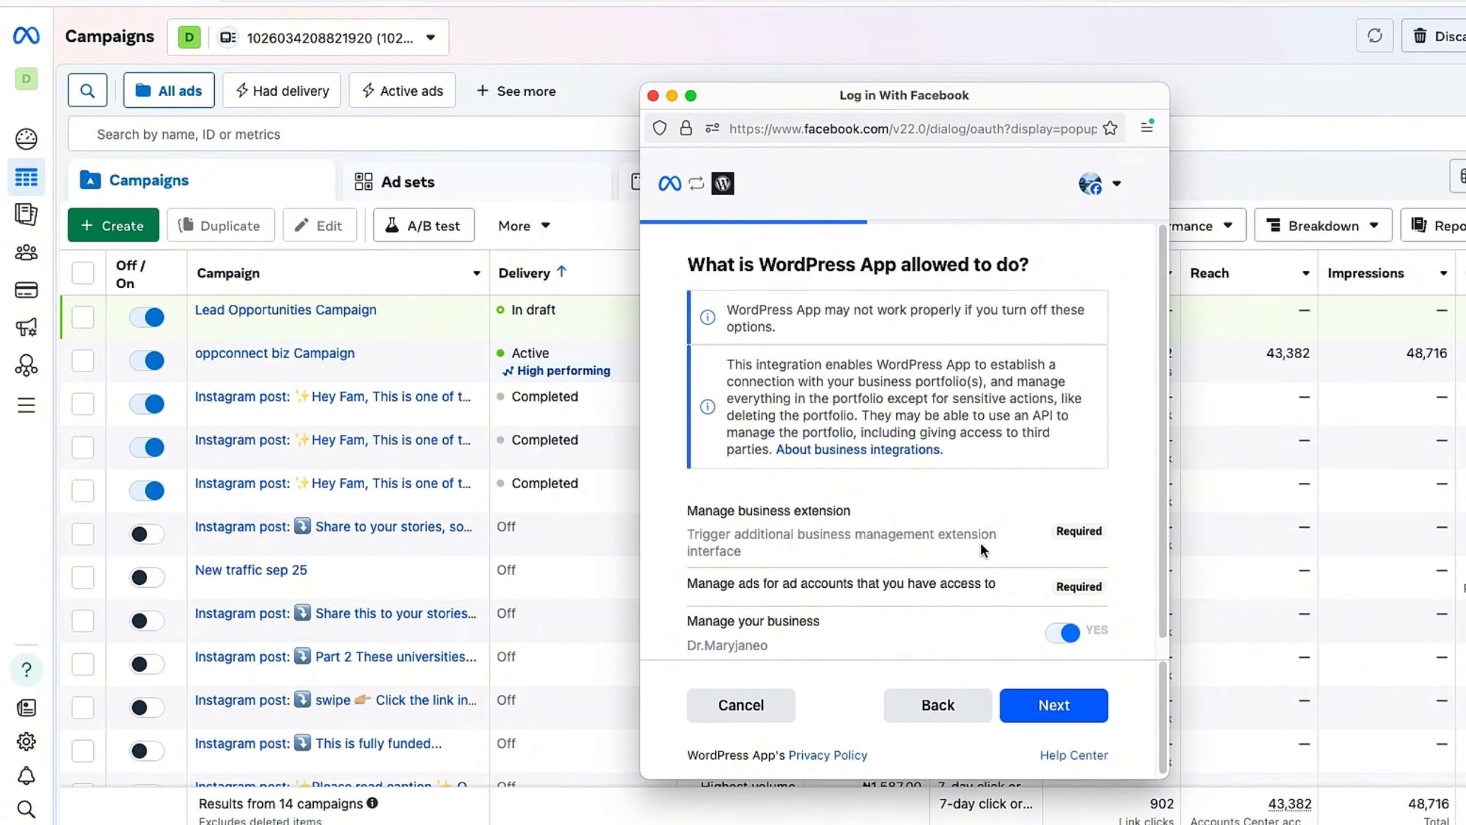
scroll(981, 541, down, 1)
click(1042, 719)
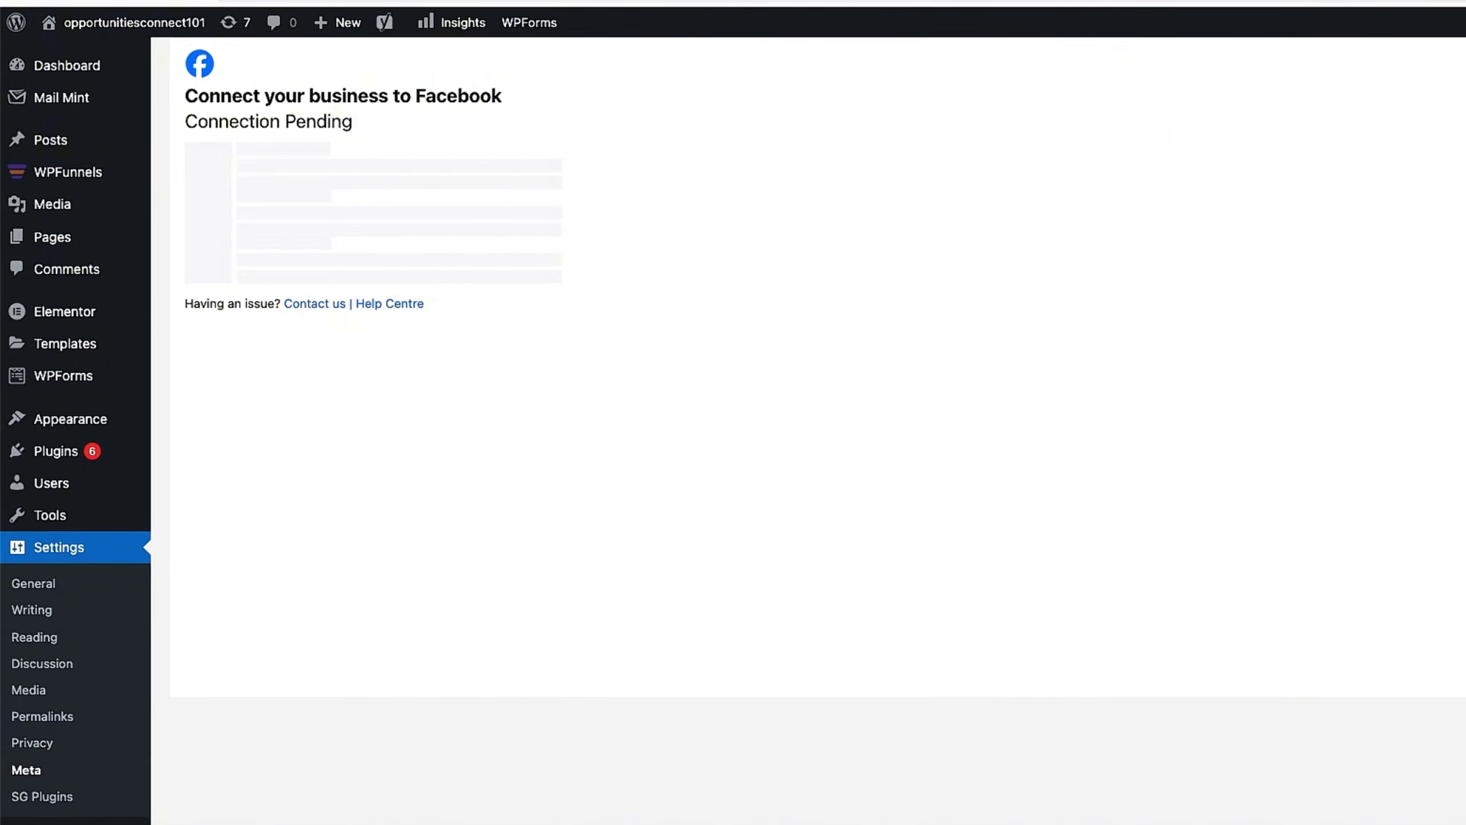
Step: Bring back the Log in With Facebook popup and finish it with Done on You're all set
right_click(335, 823)
click(347, 681)
right_click(335, 823)
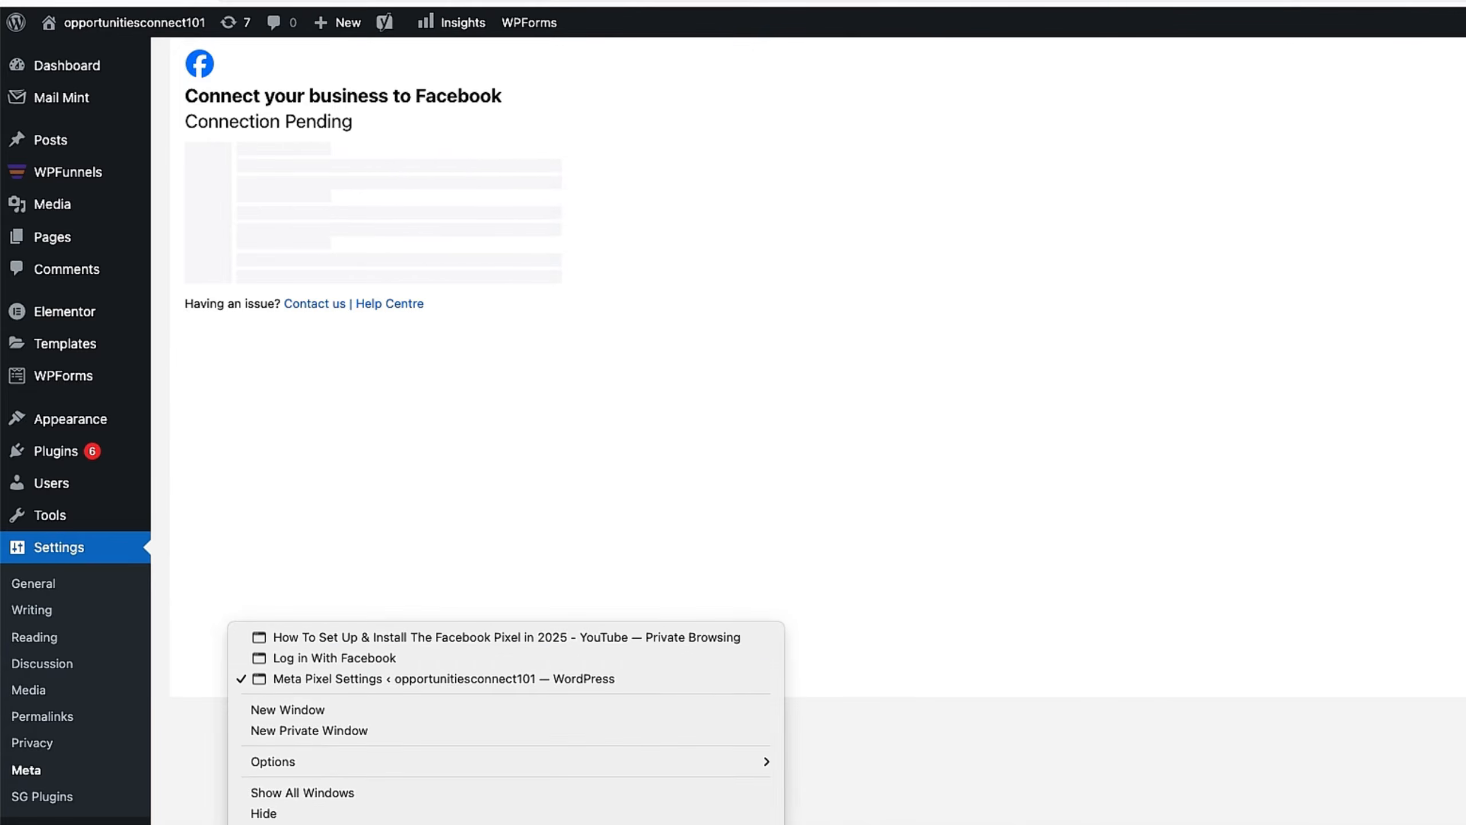
click(321, 659)
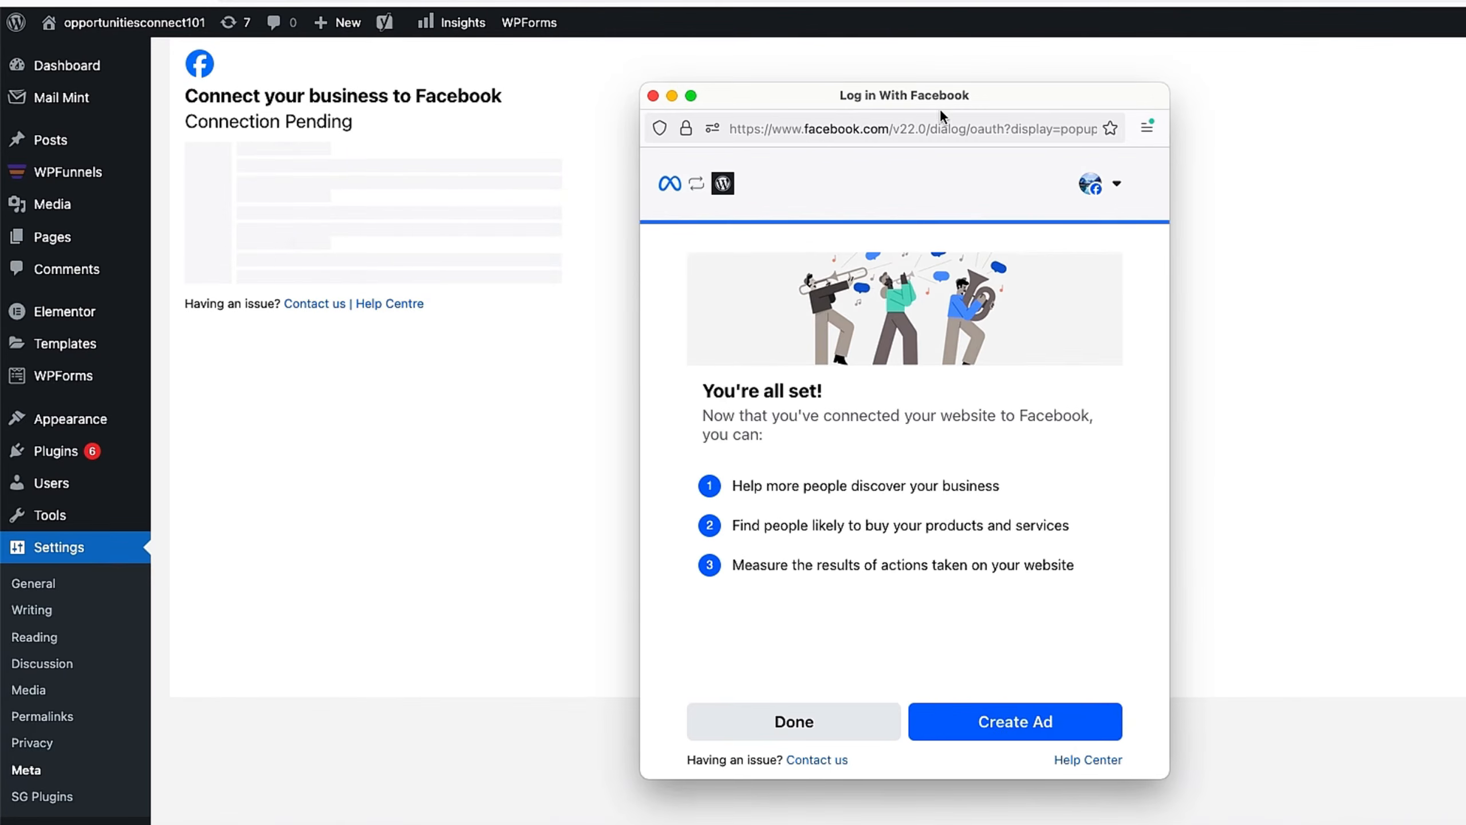
drag(939, 108, 1009, 124)
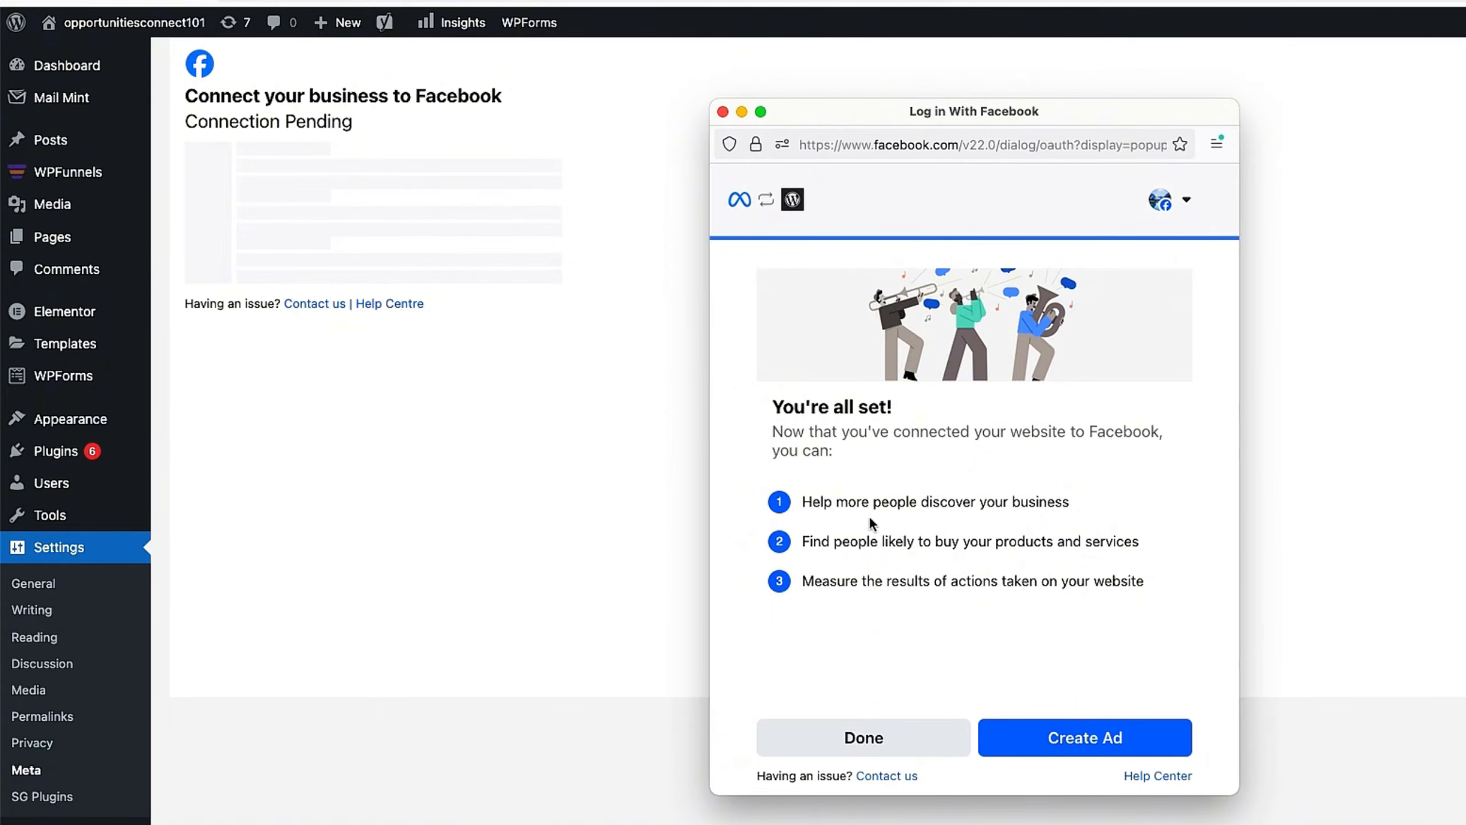
click(898, 738)
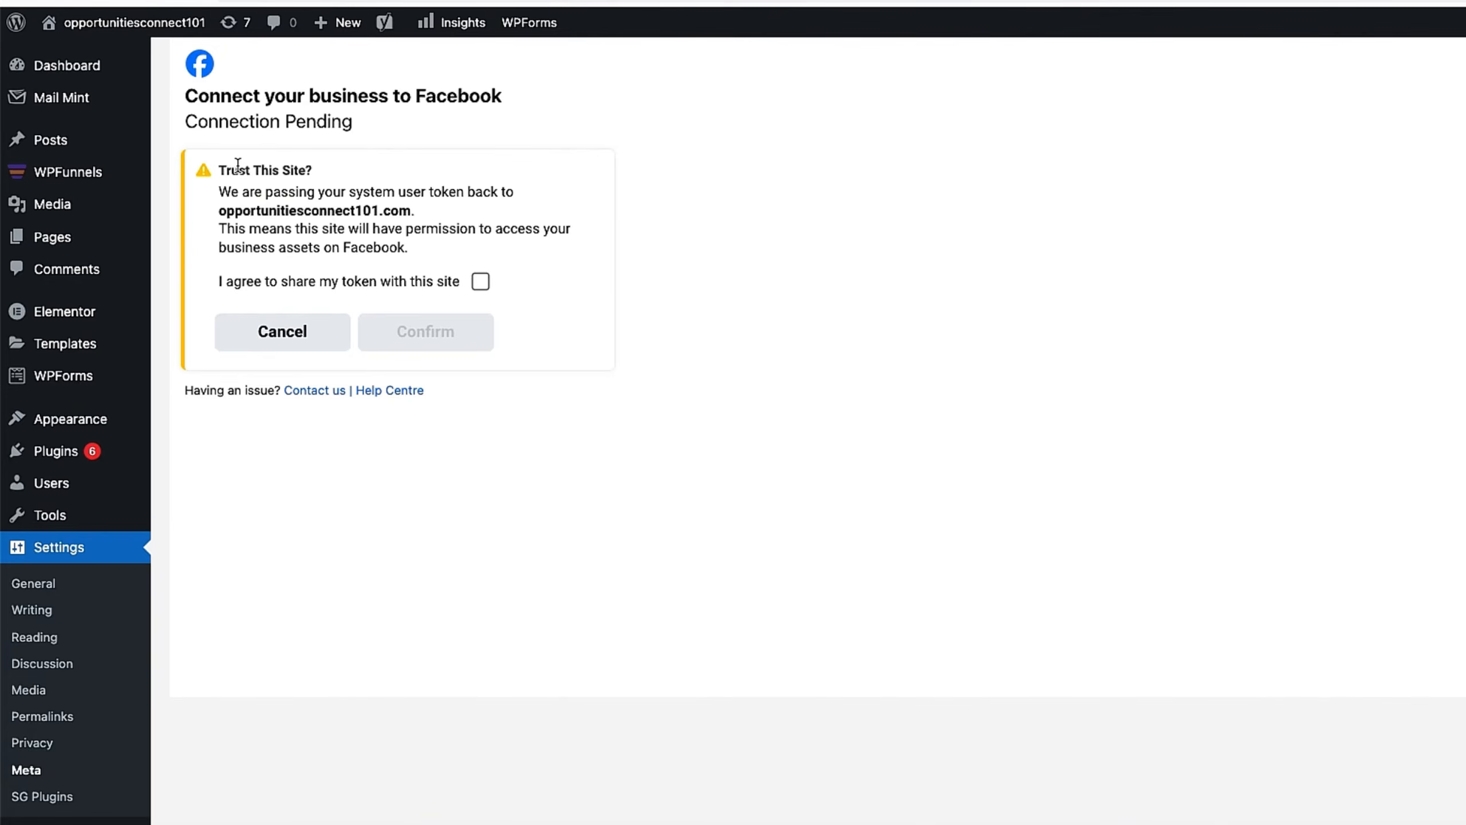
Step: Agree to share the system user token with the site and confirm trusting it
click(480, 284)
click(458, 338)
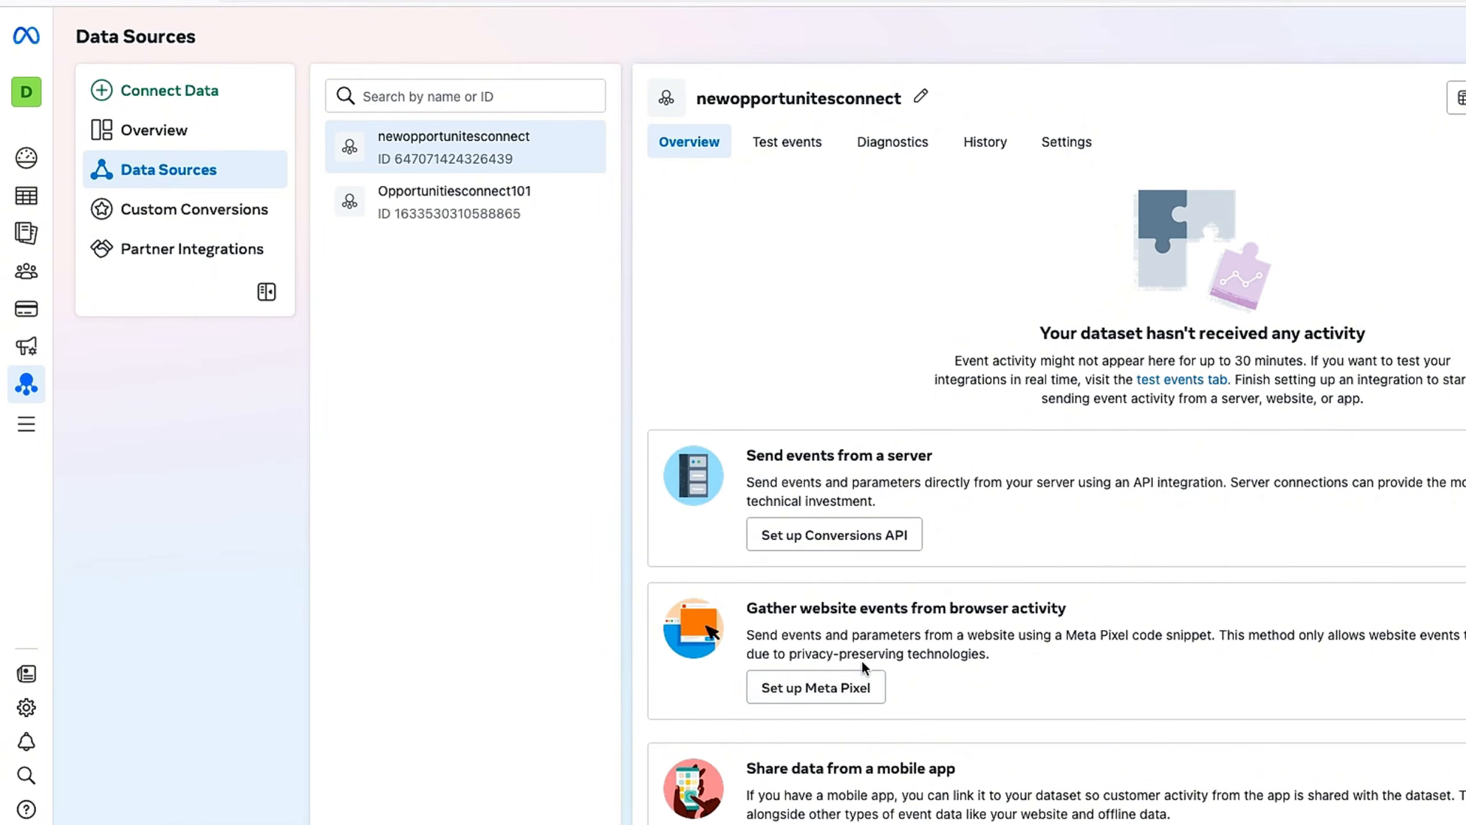
Step: Choose manual pixel installation, copy the Meta Pixel base code and enable automatic advanced matching
click(869, 697)
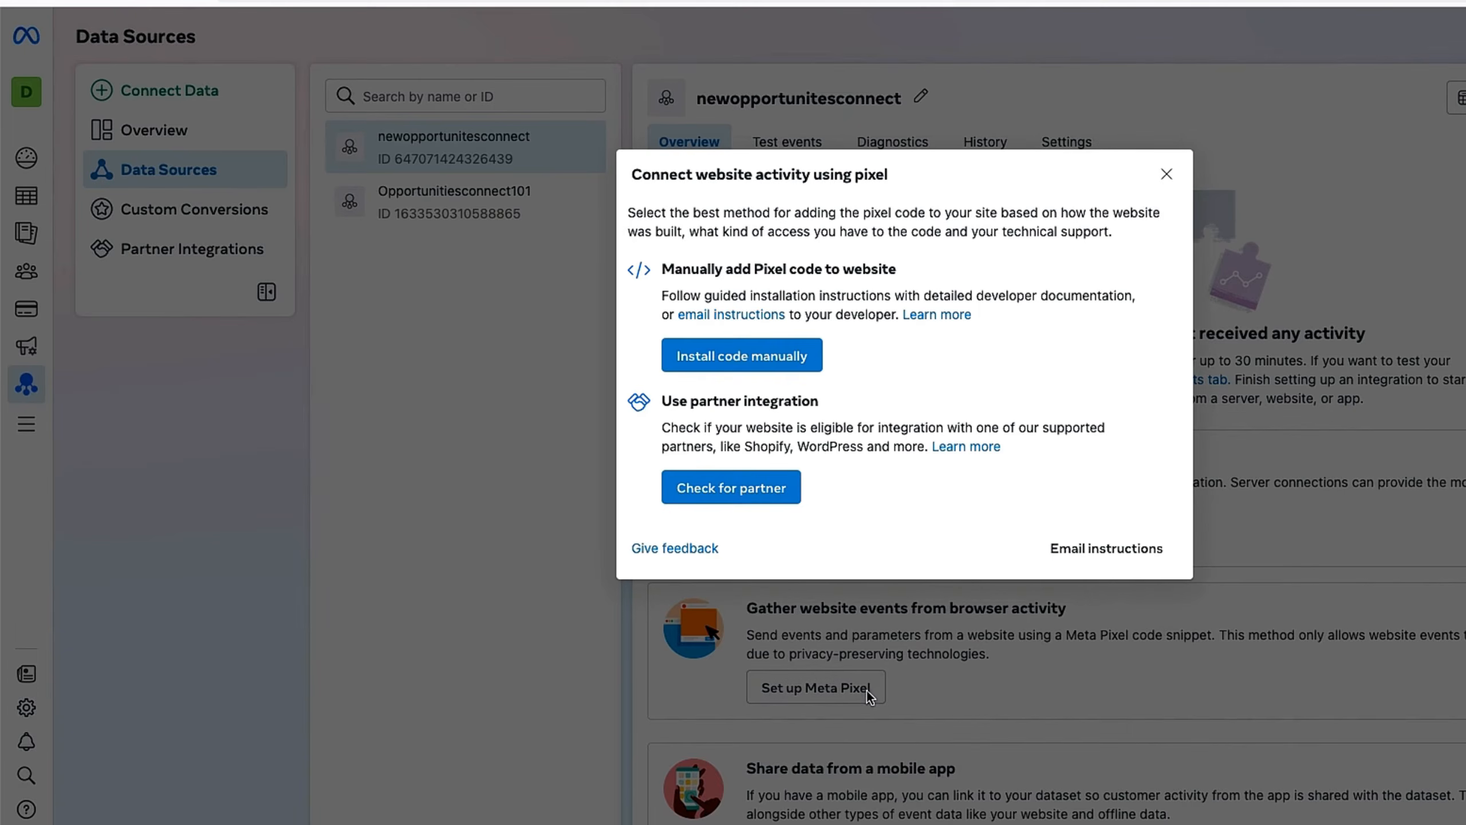
click(761, 366)
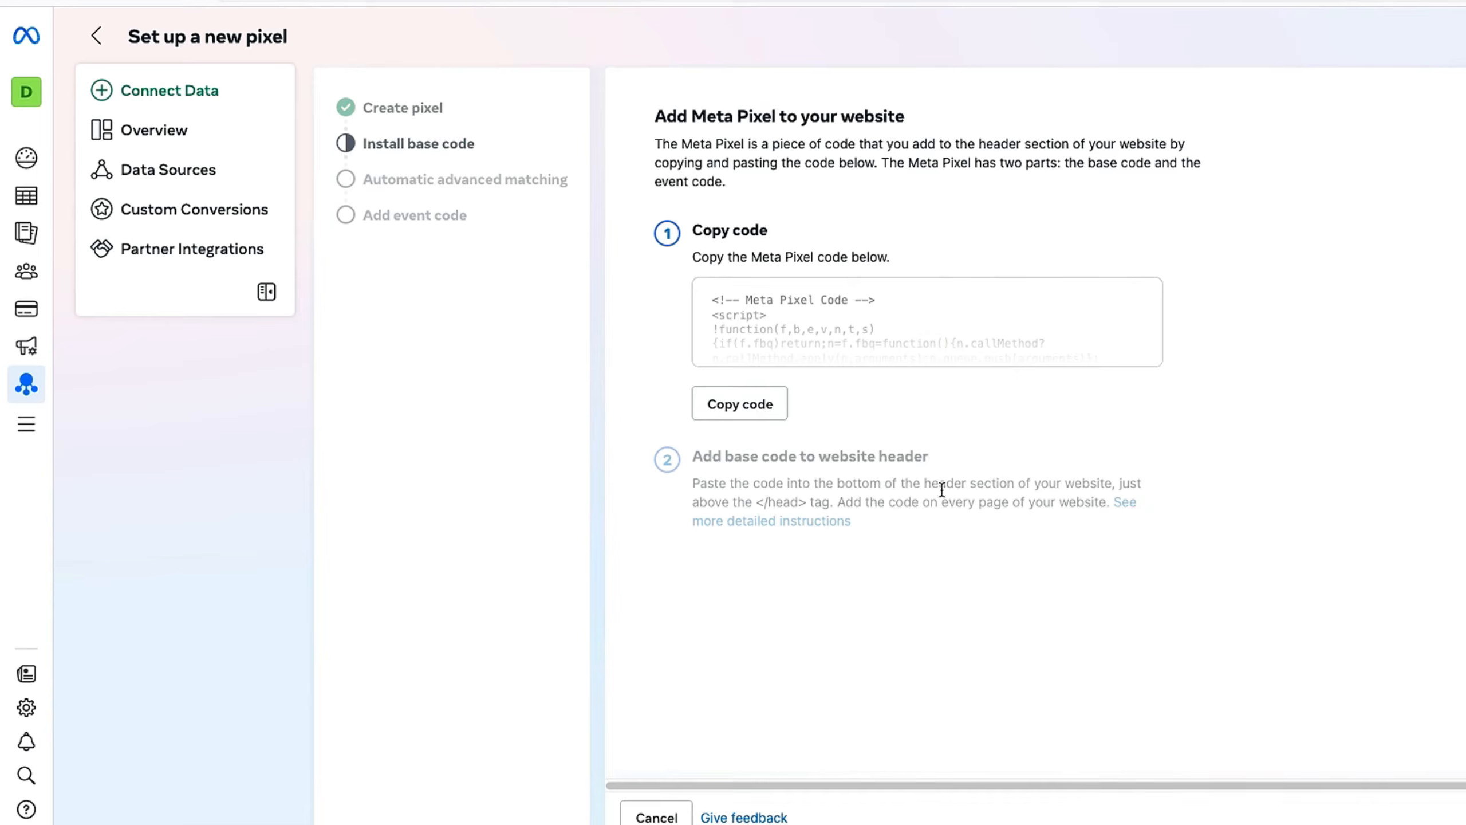
click(761, 411)
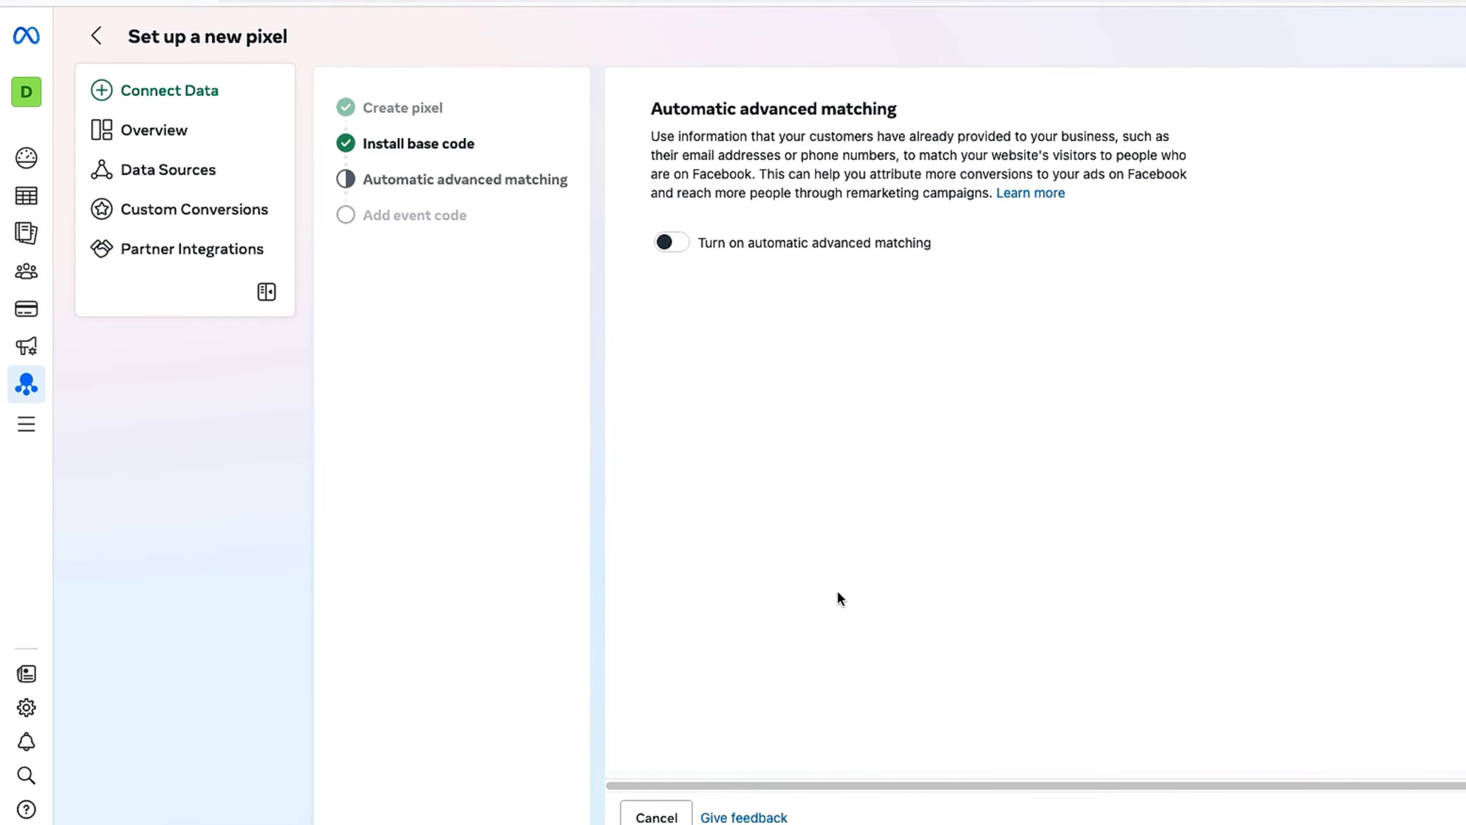
click(665, 243)
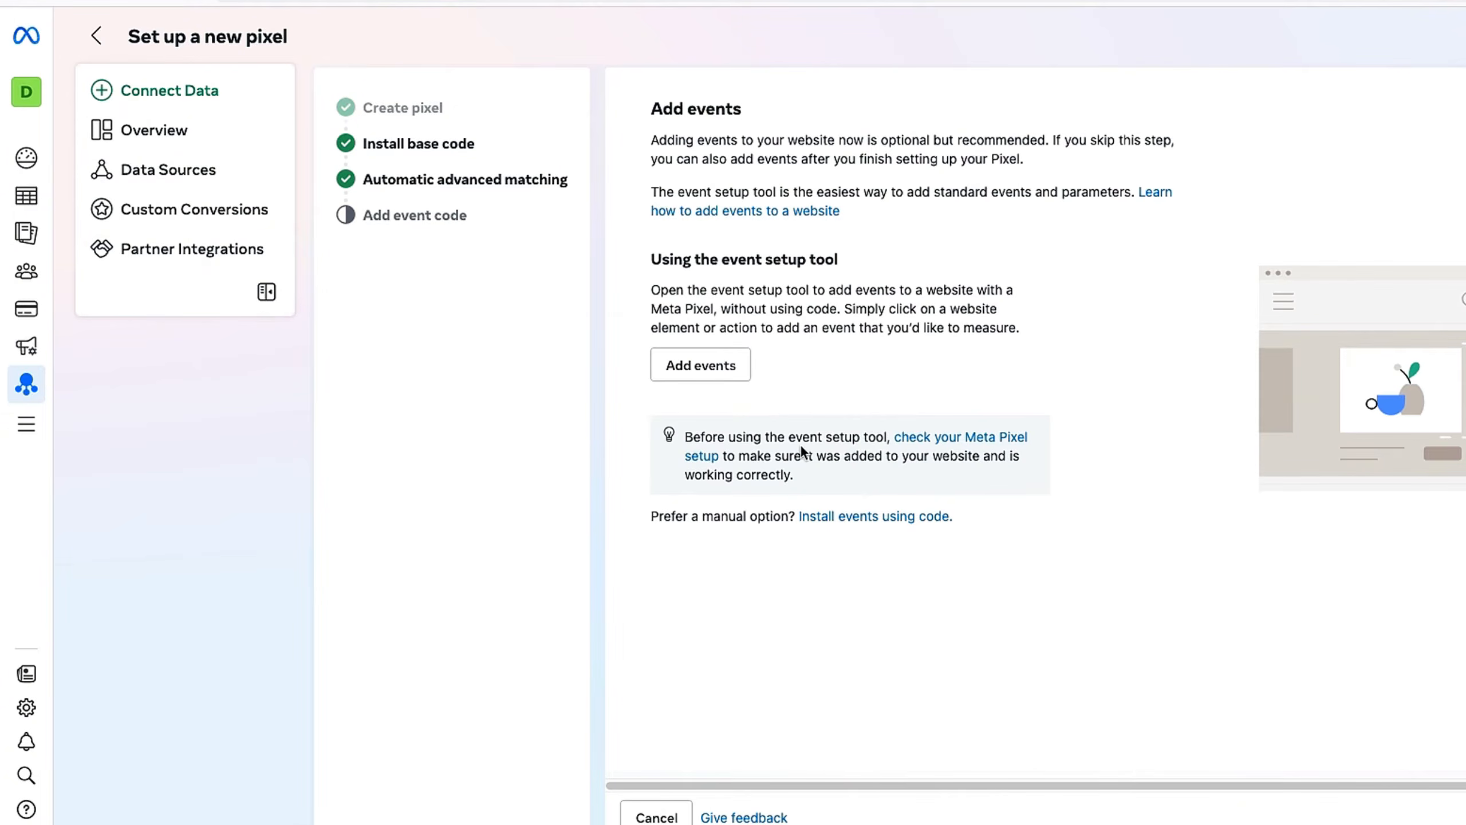
Step: Begin adding website events, then move over to the WordPress Installed Plugins list
click(685, 370)
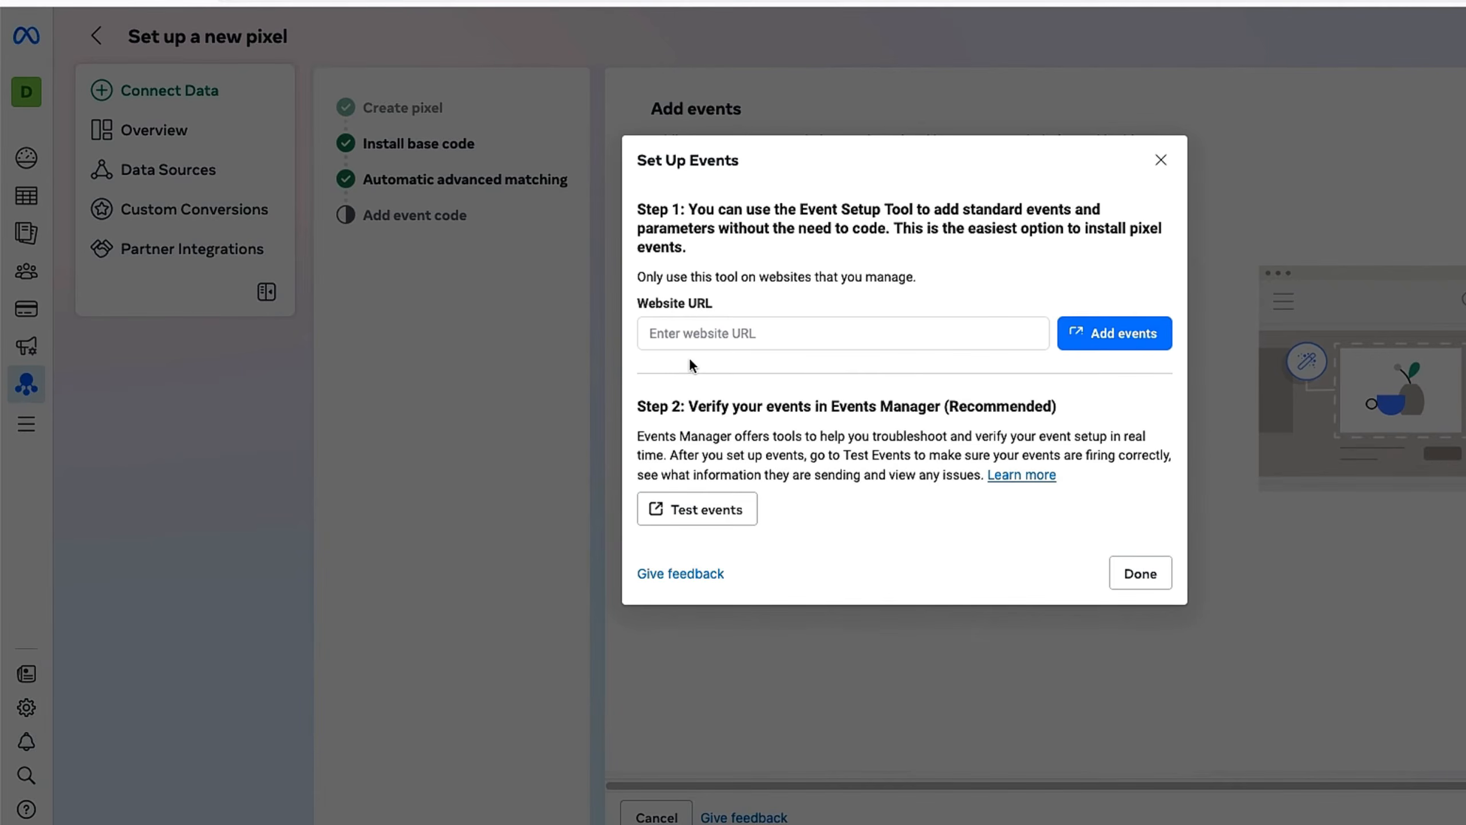
click(701, 338)
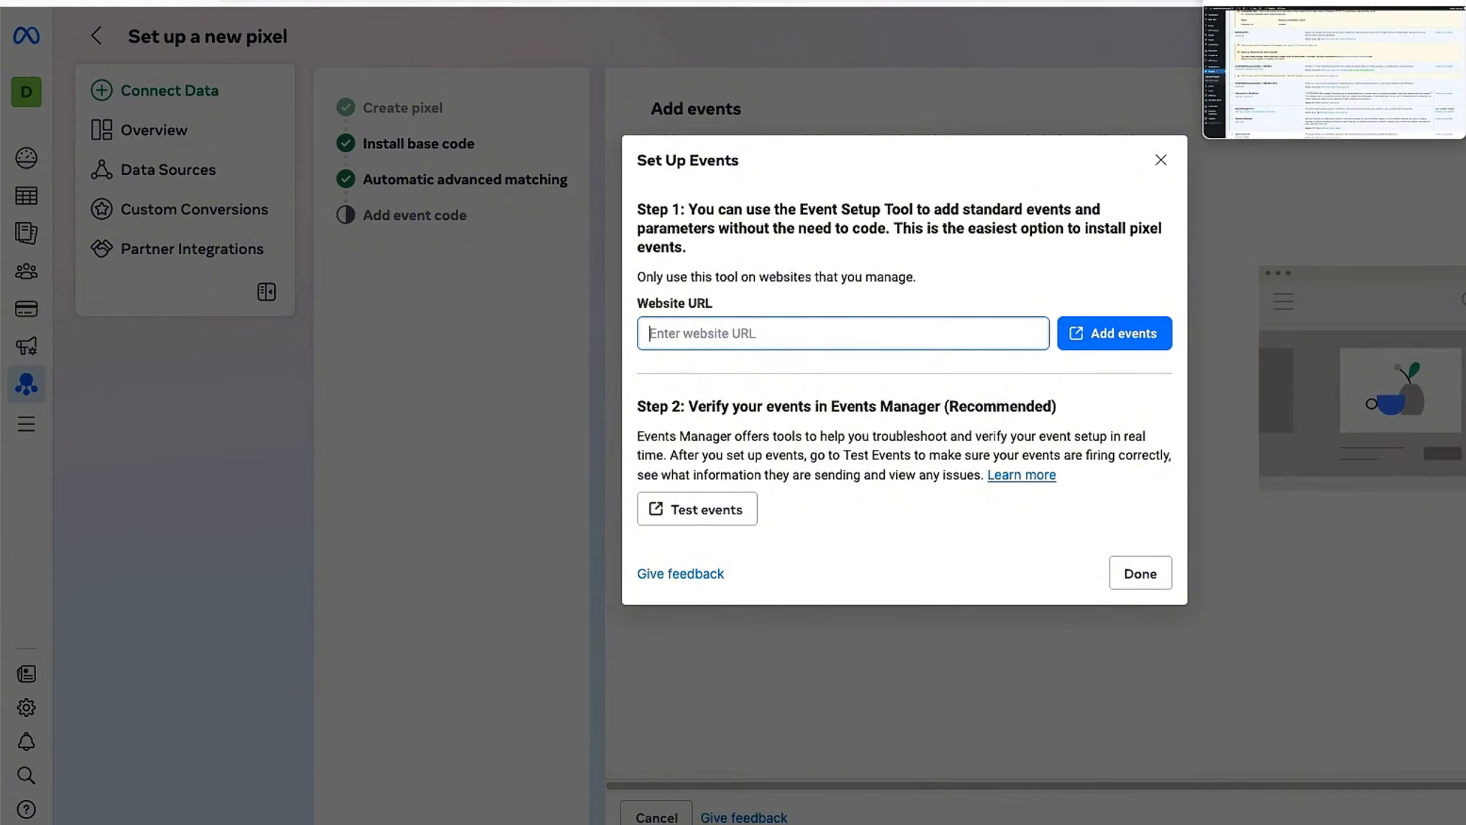
click(1288, 1)
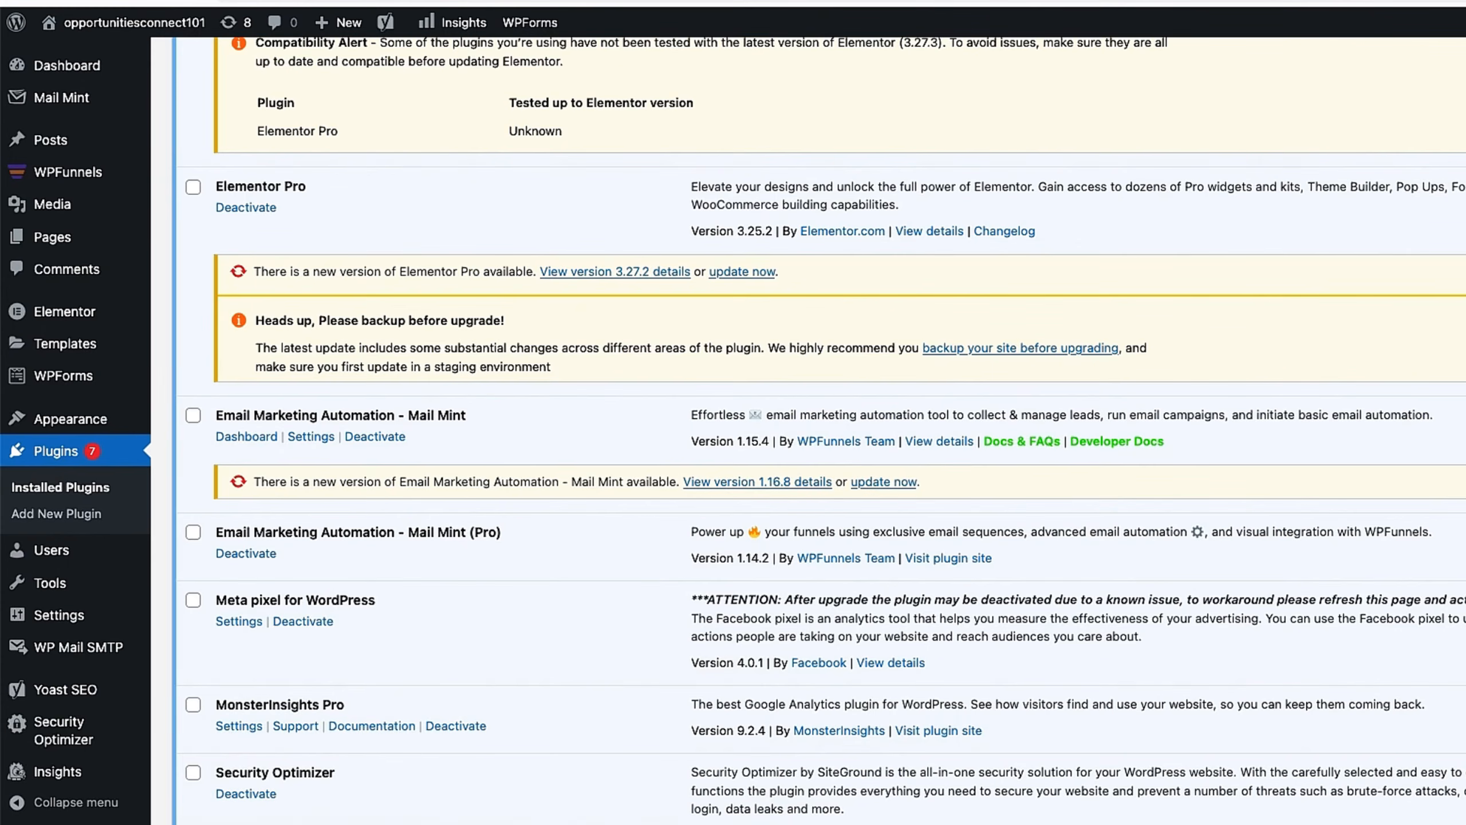
Step: Load the pasted opportunitiesconnect101.com address in a new tab and scroll down to the Grab The Ebook form
click(836, 1)
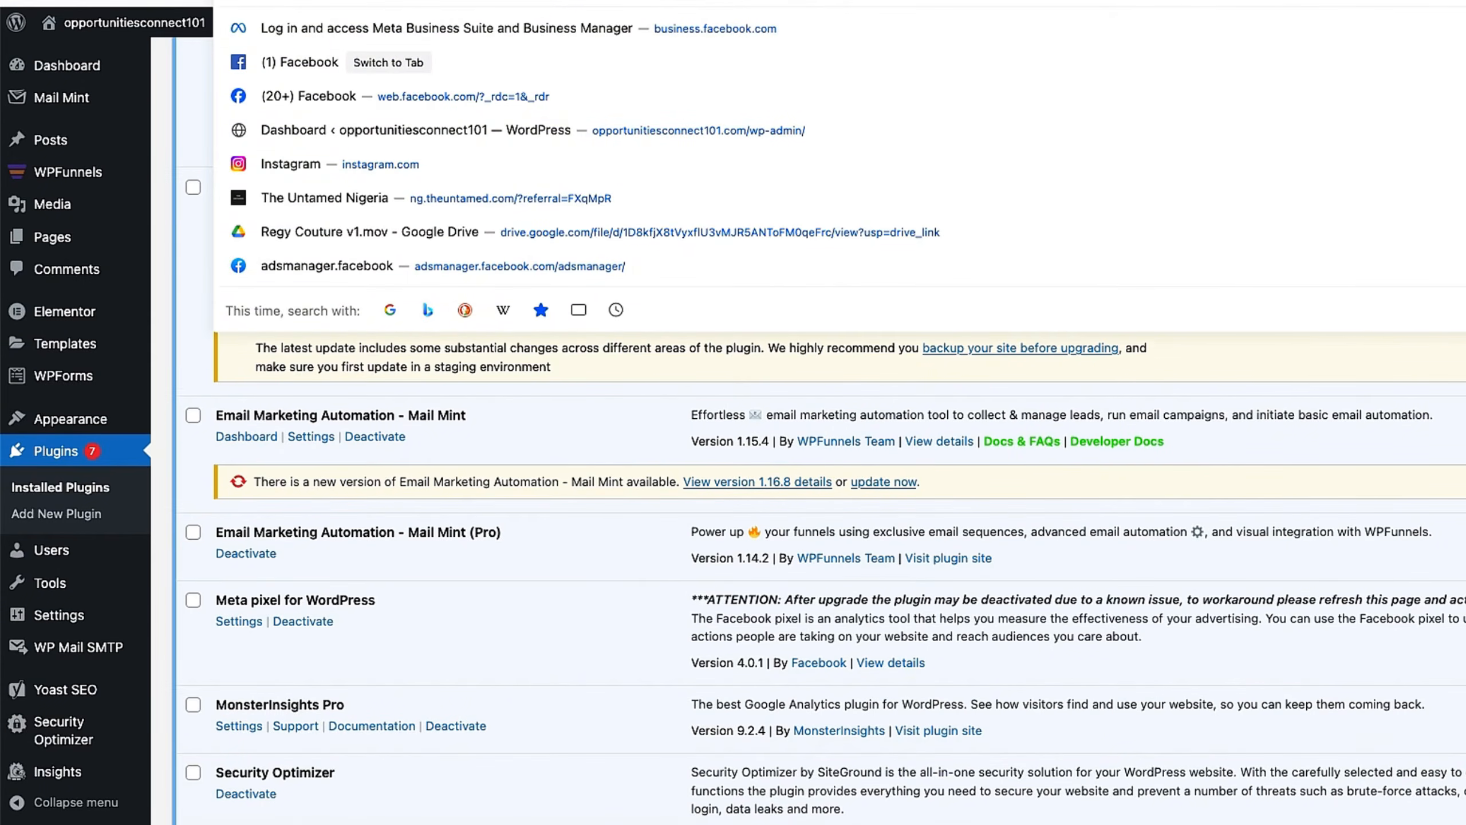
click(1422, 1)
click(837, 1)
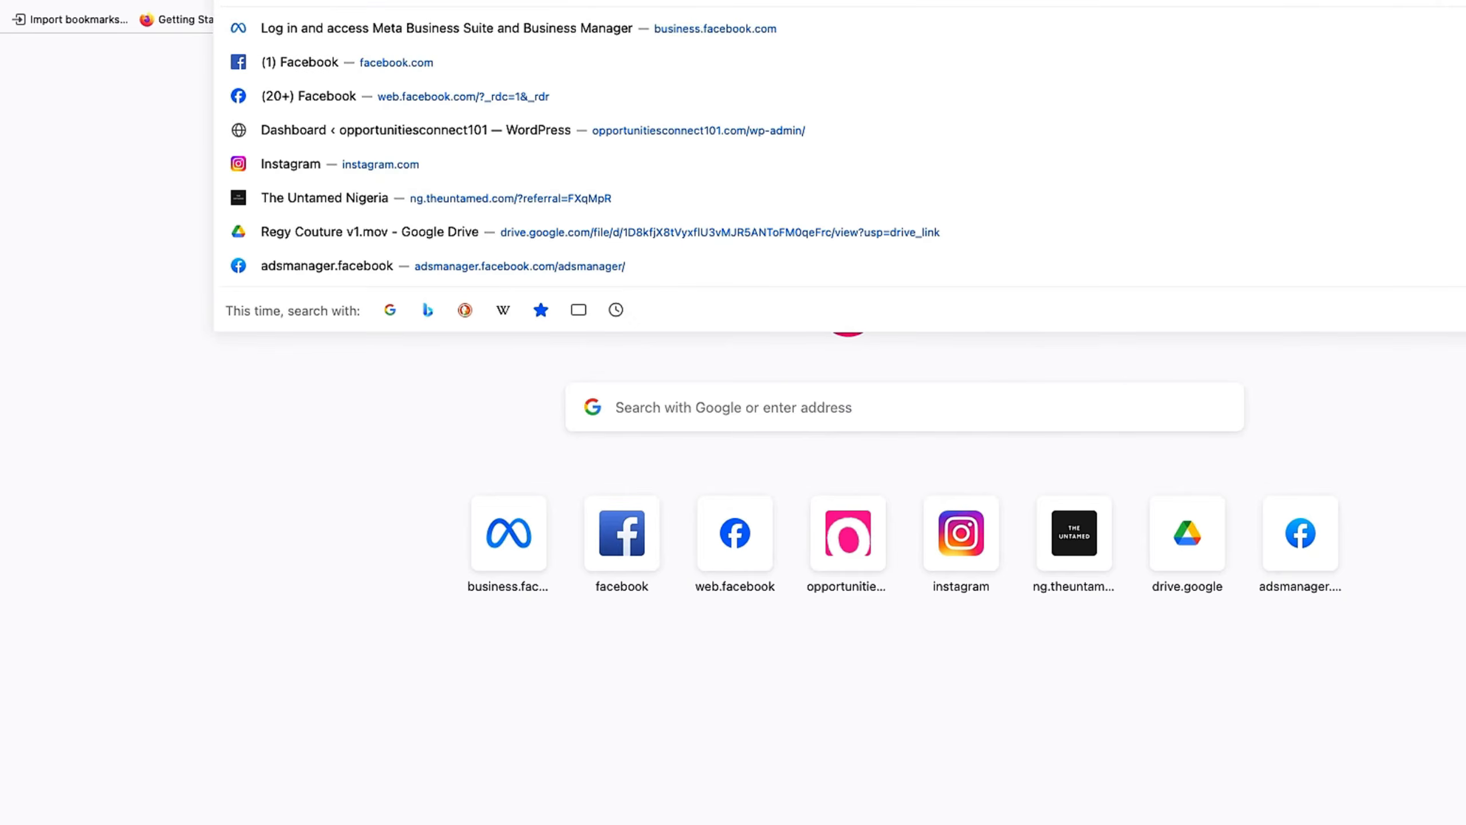
text(https://opportunitiesconnect101.com/)
key(Return)
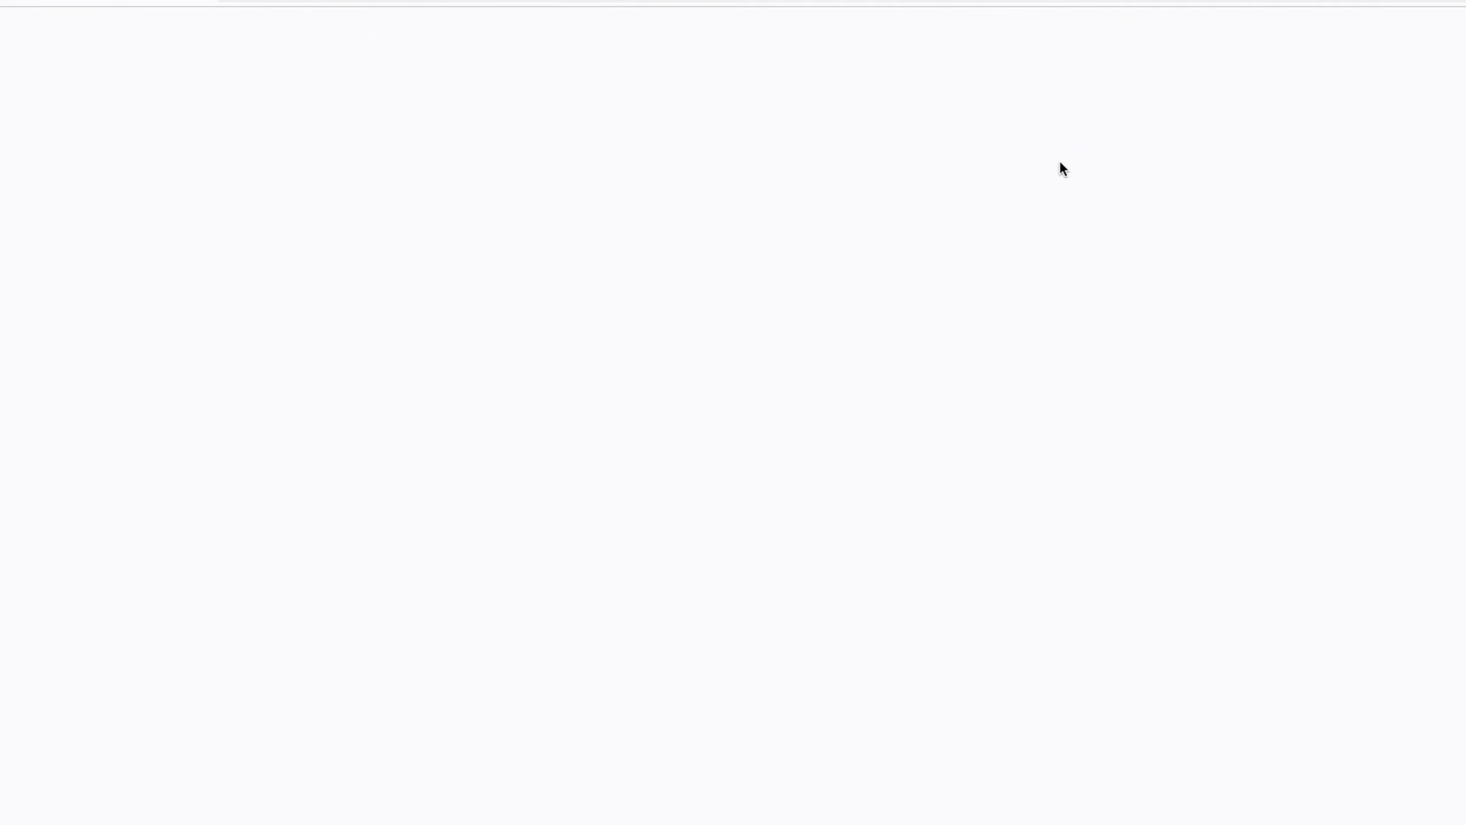
scroll(1109, 276, down, 2)
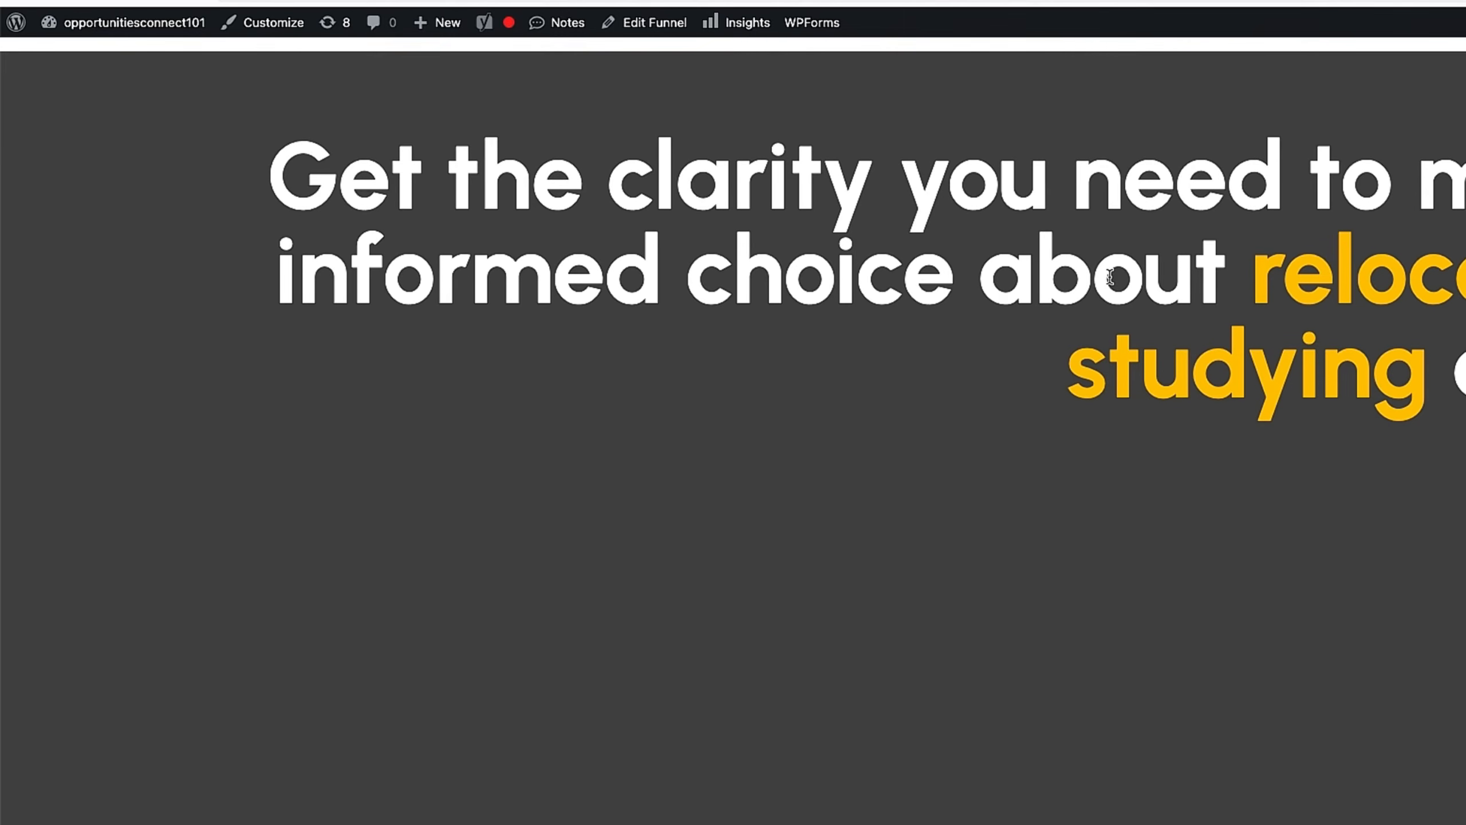
scroll(1109, 276, down, 15)
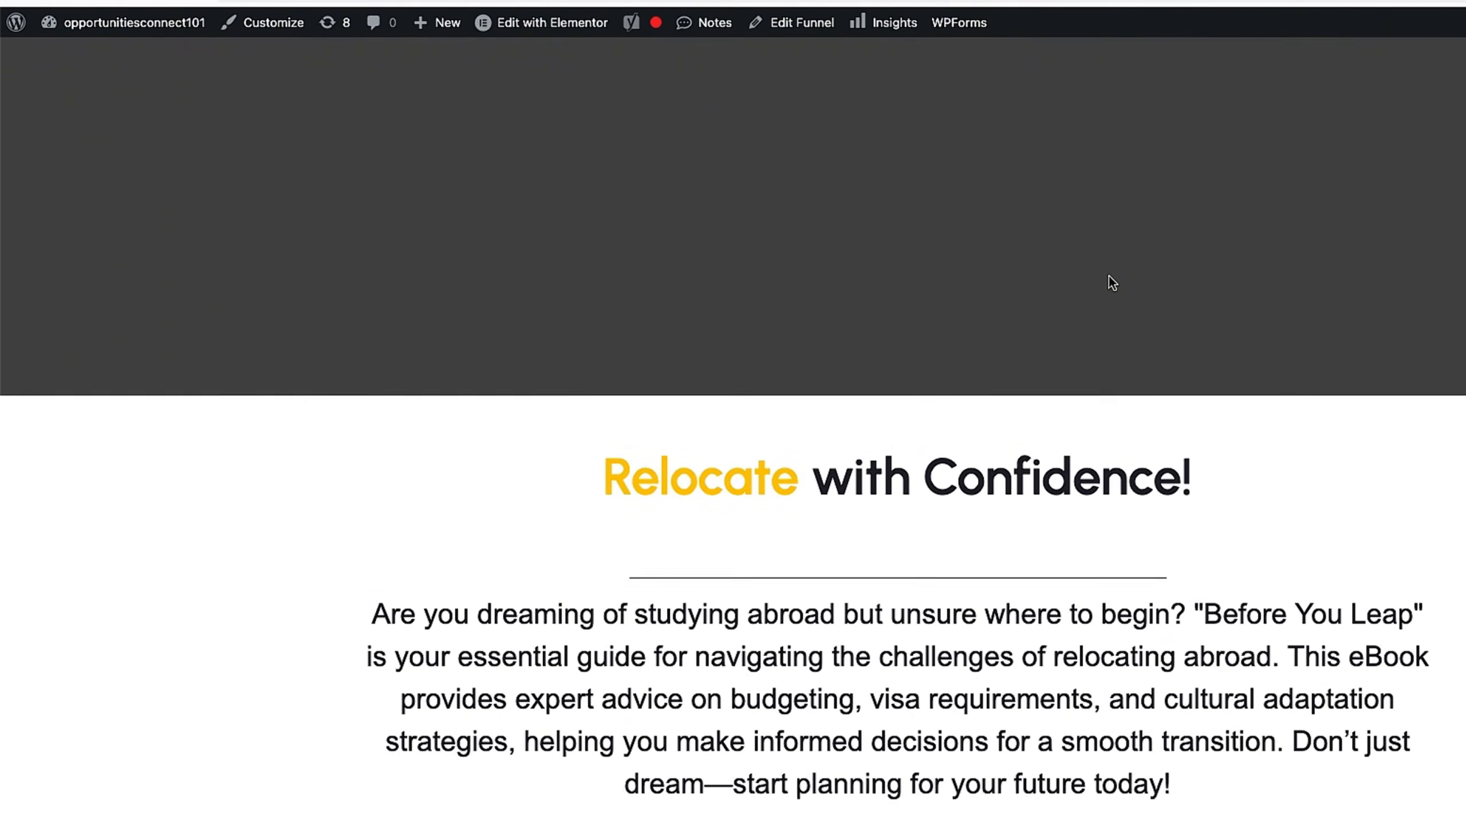
scroll(1109, 276, down, 20)
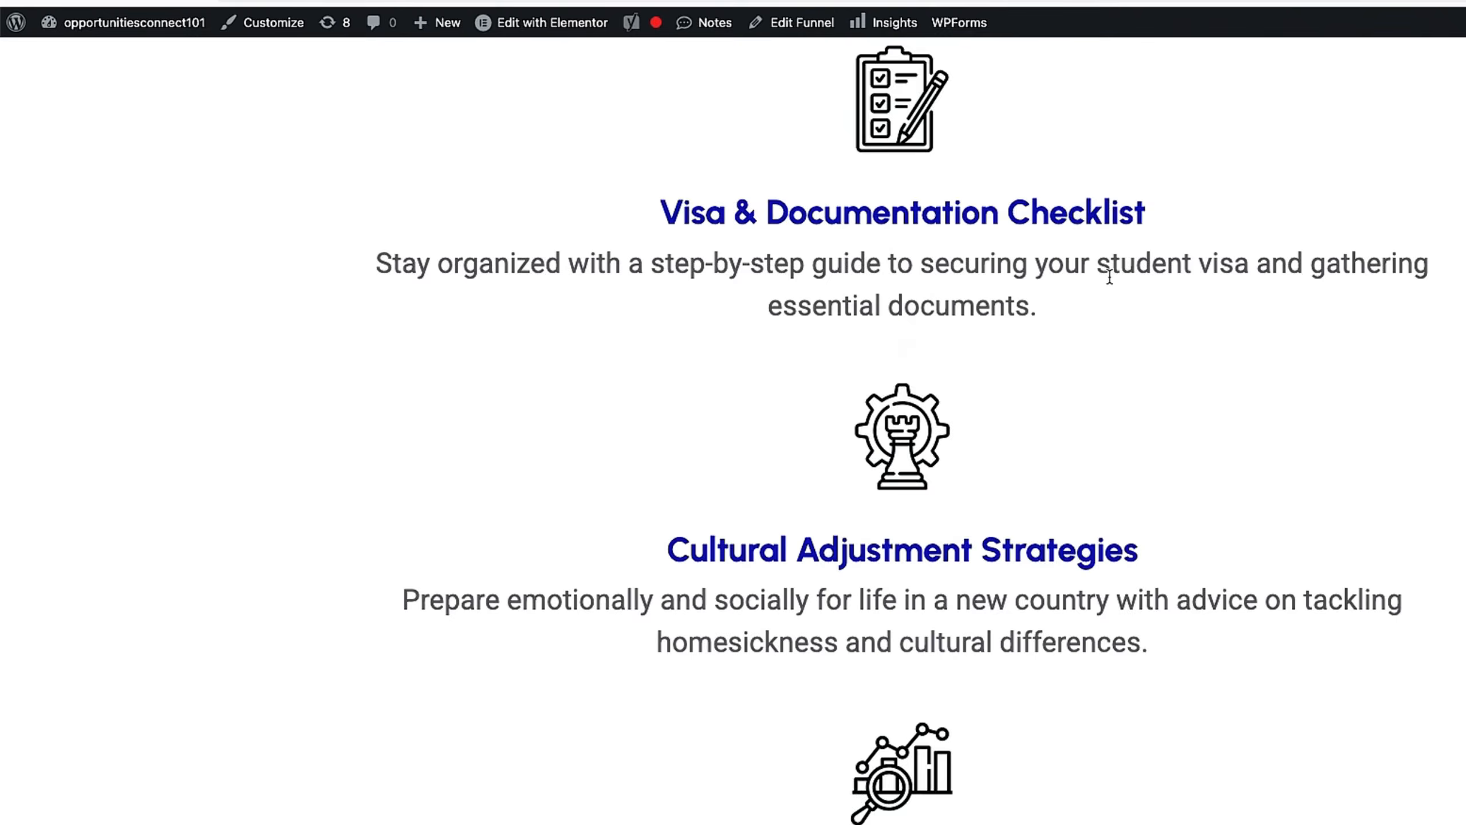
scroll(1109, 276, down, 20)
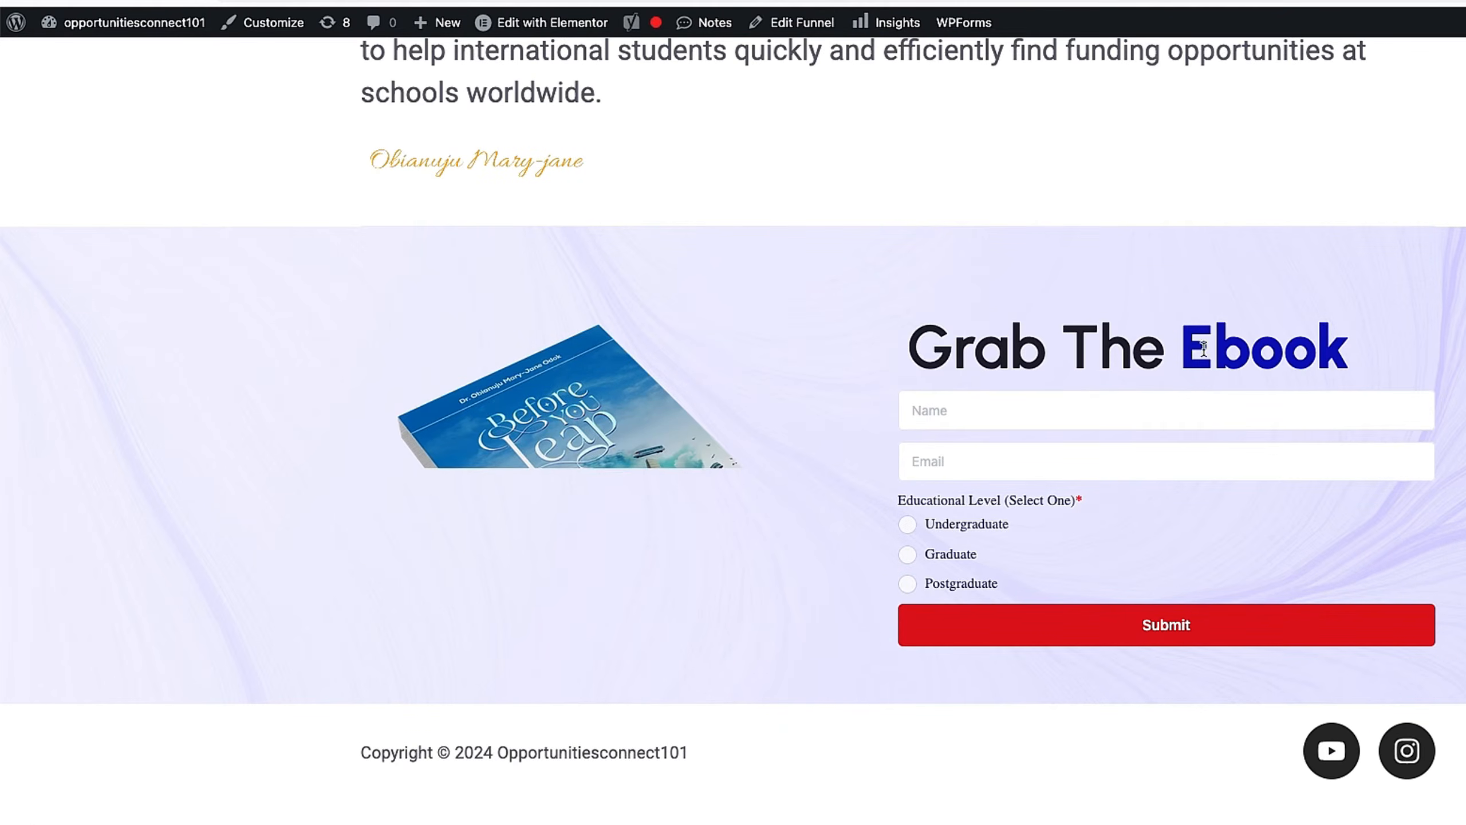
scroll(1207, 187, up, 3)
scroll(1224, 151, up, 2)
scroll(1300, 317, down, 5)
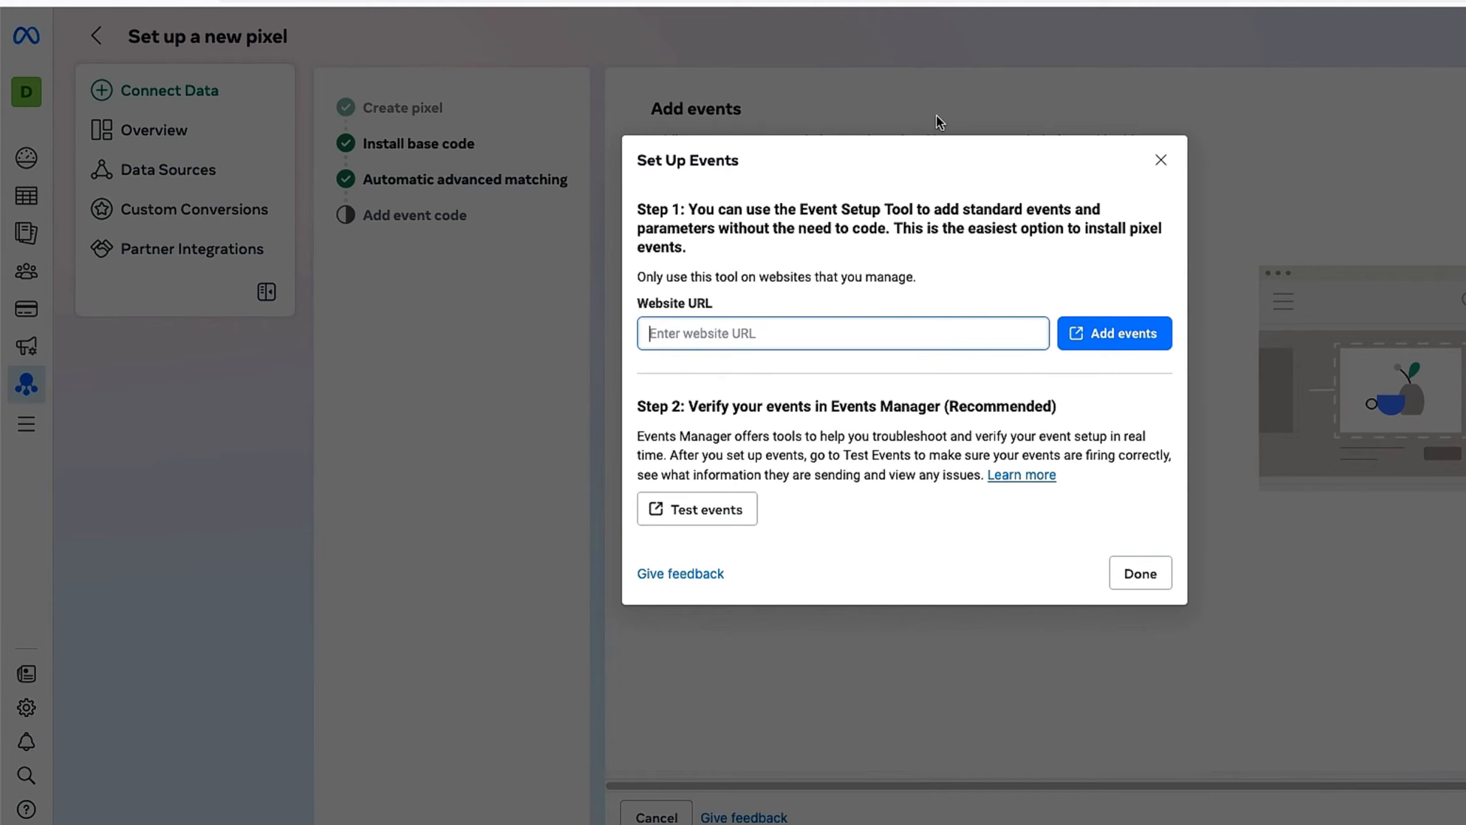
text(https://opportunitiesconnect101.com)
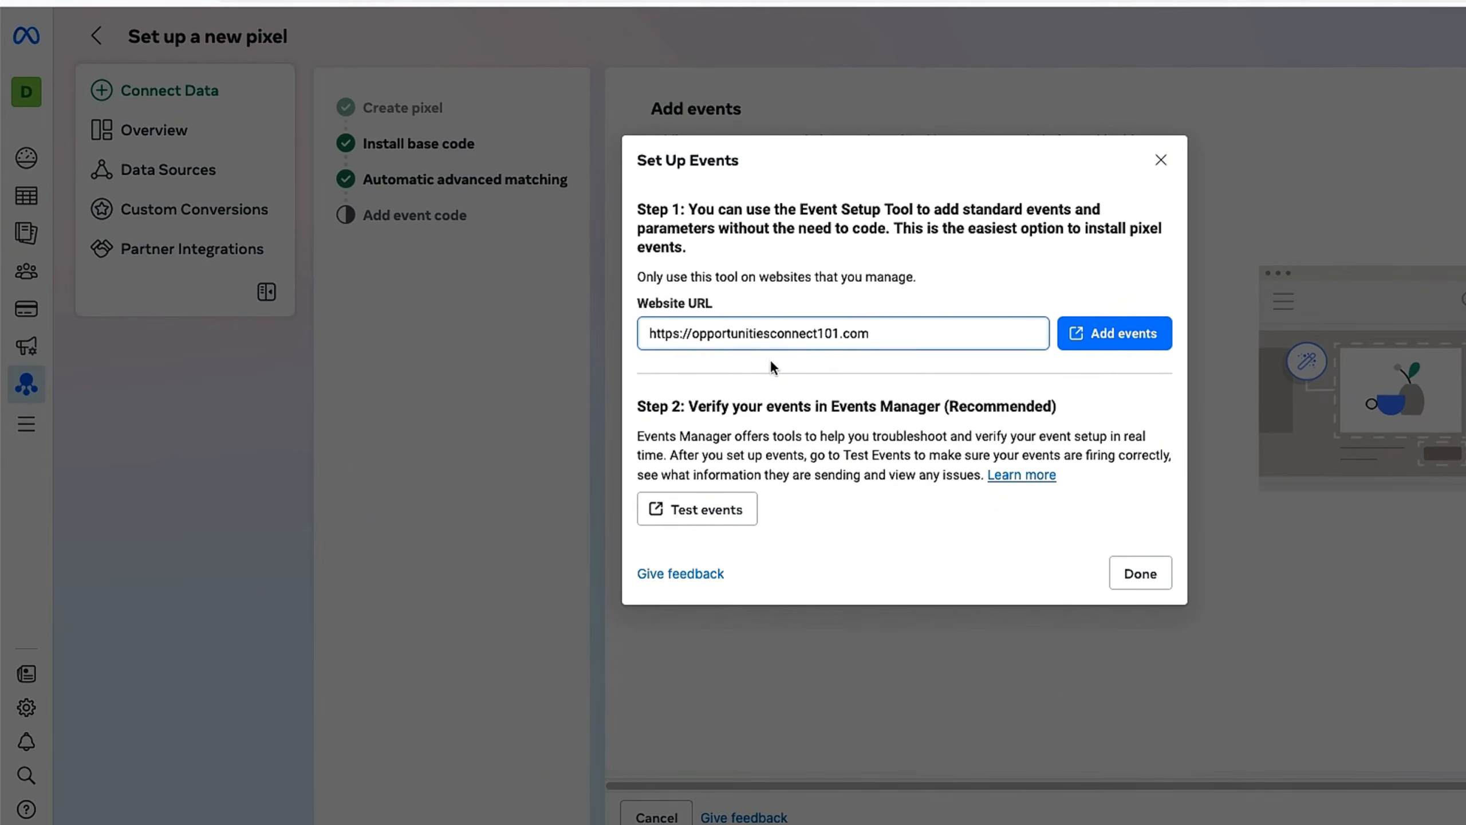
click(1137, 334)
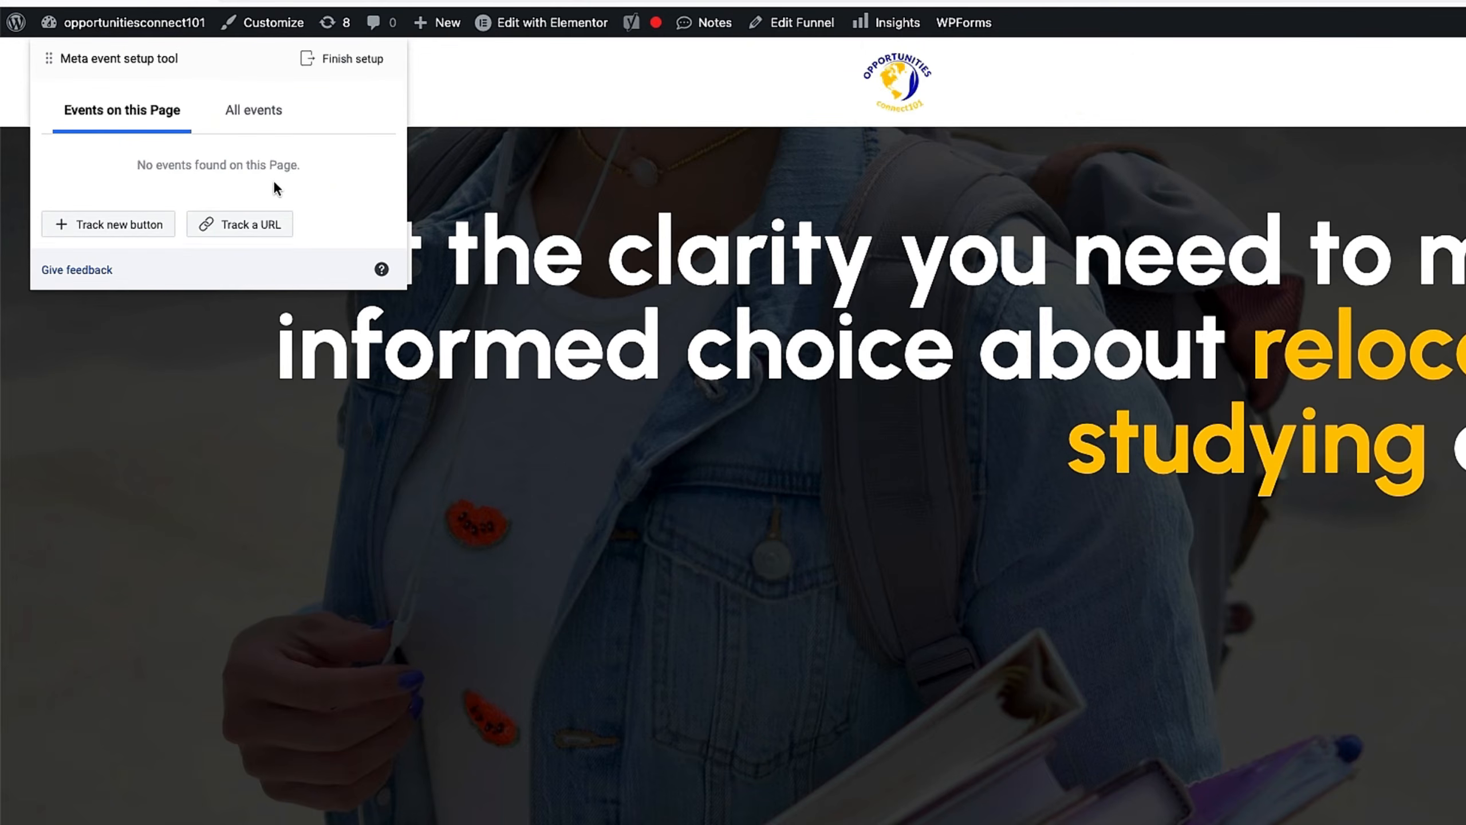
Step: Start tracking a new button and scroll the landing page down to the Grab The Ebook form
click(137, 228)
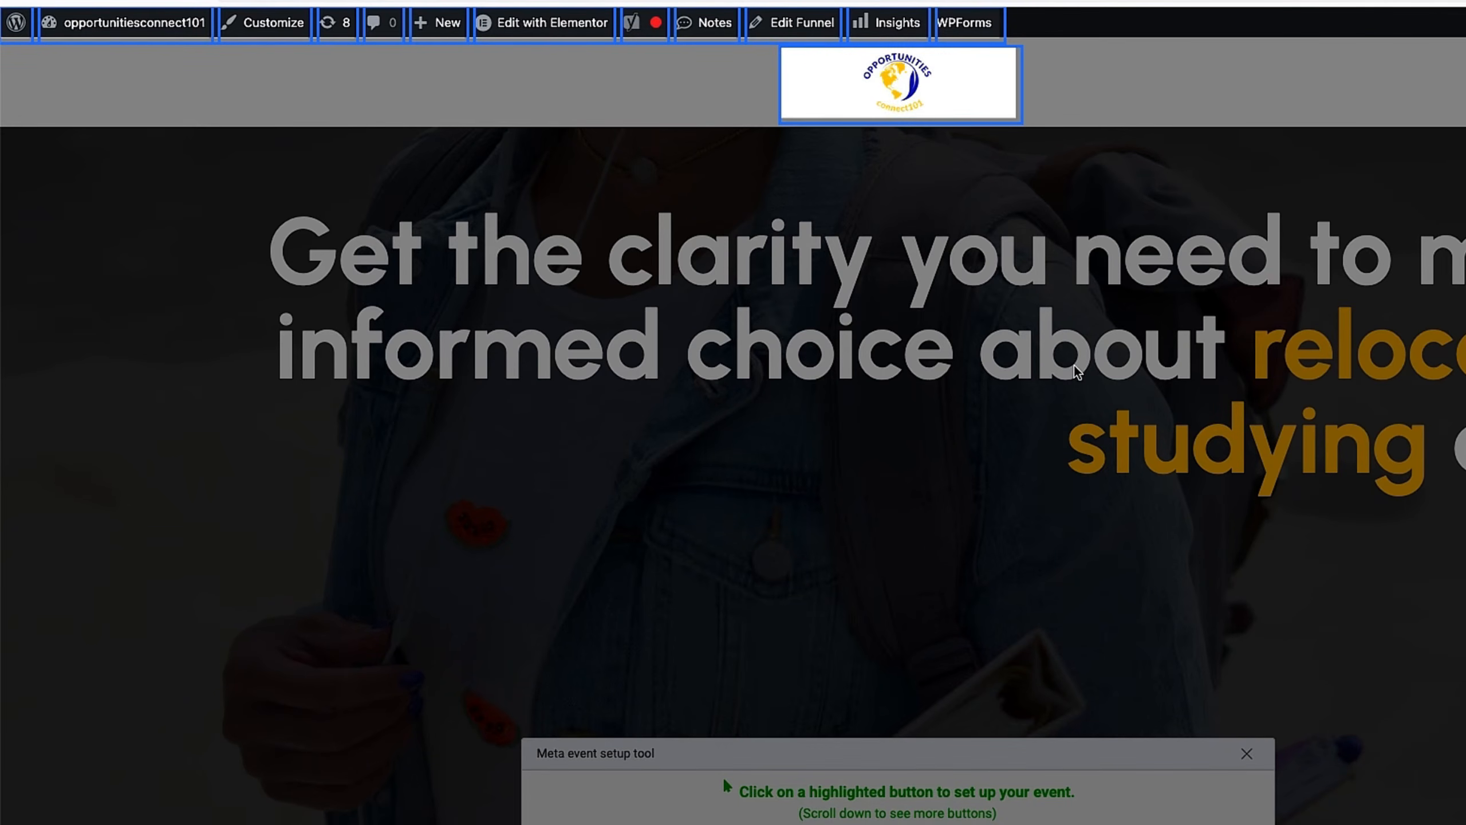
scroll(1025, 347, down, 5)
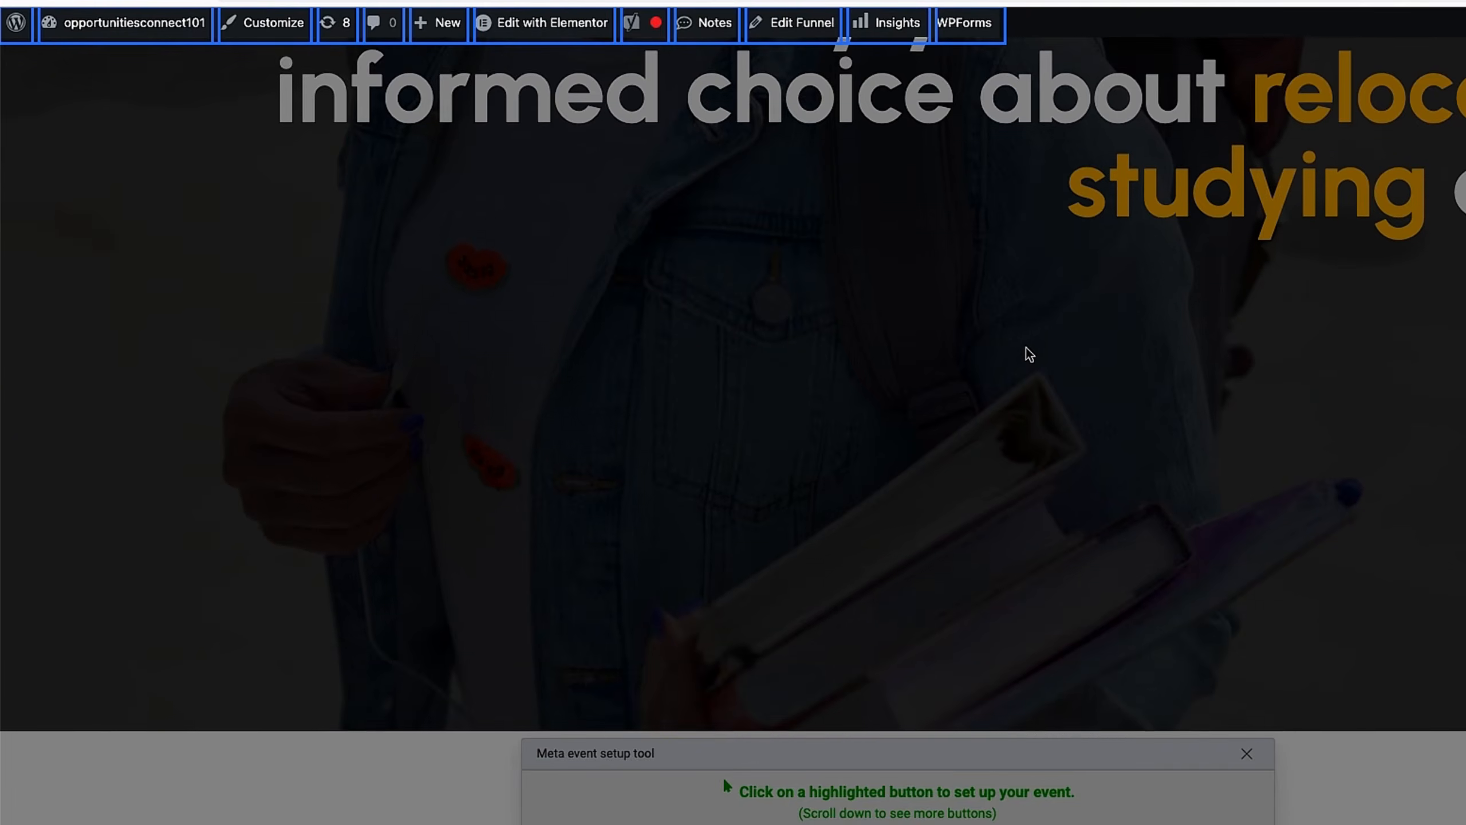
scroll(1029, 354, down, 15)
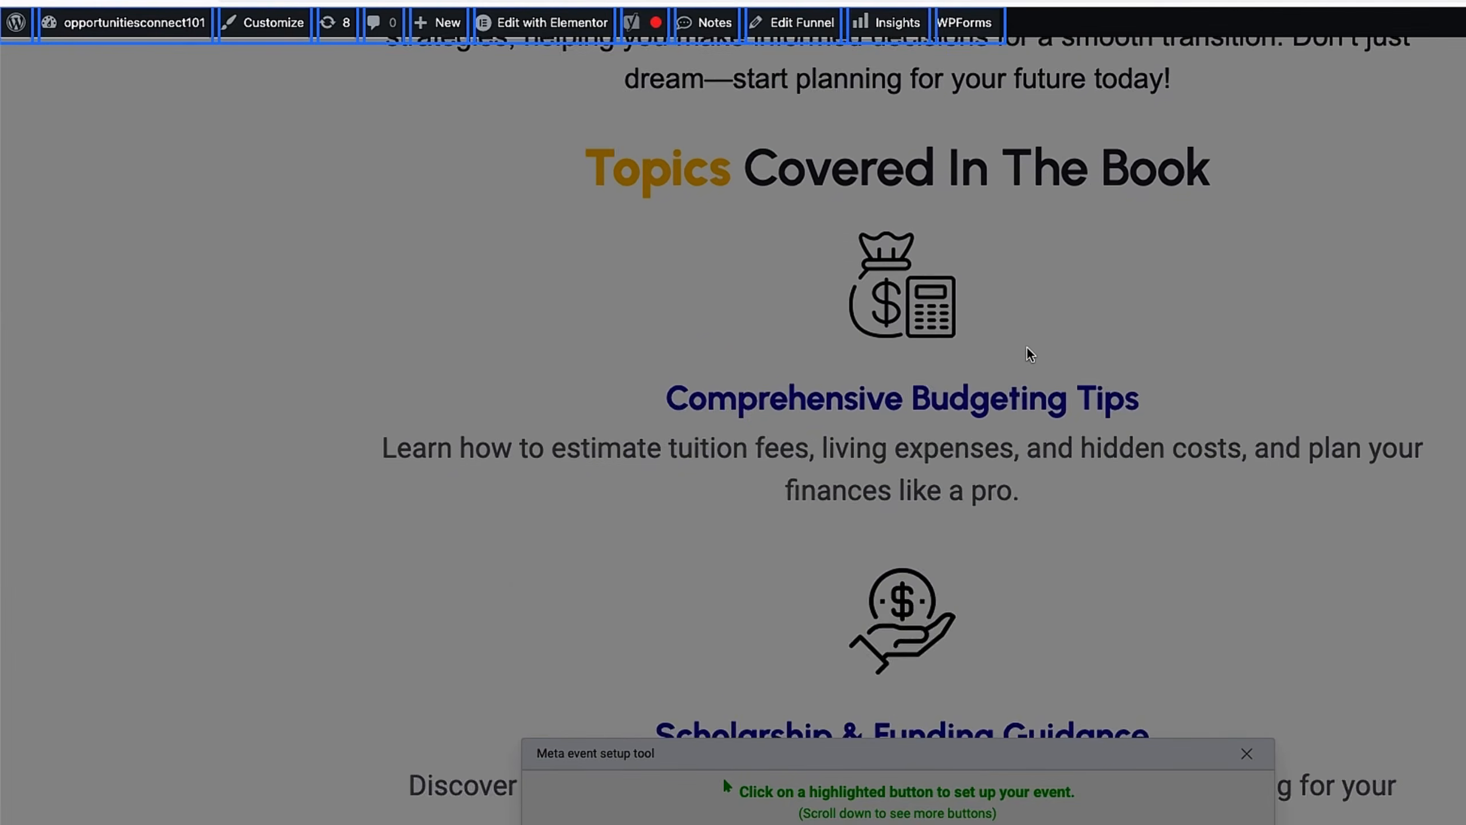
scroll(1031, 353, down, 20)
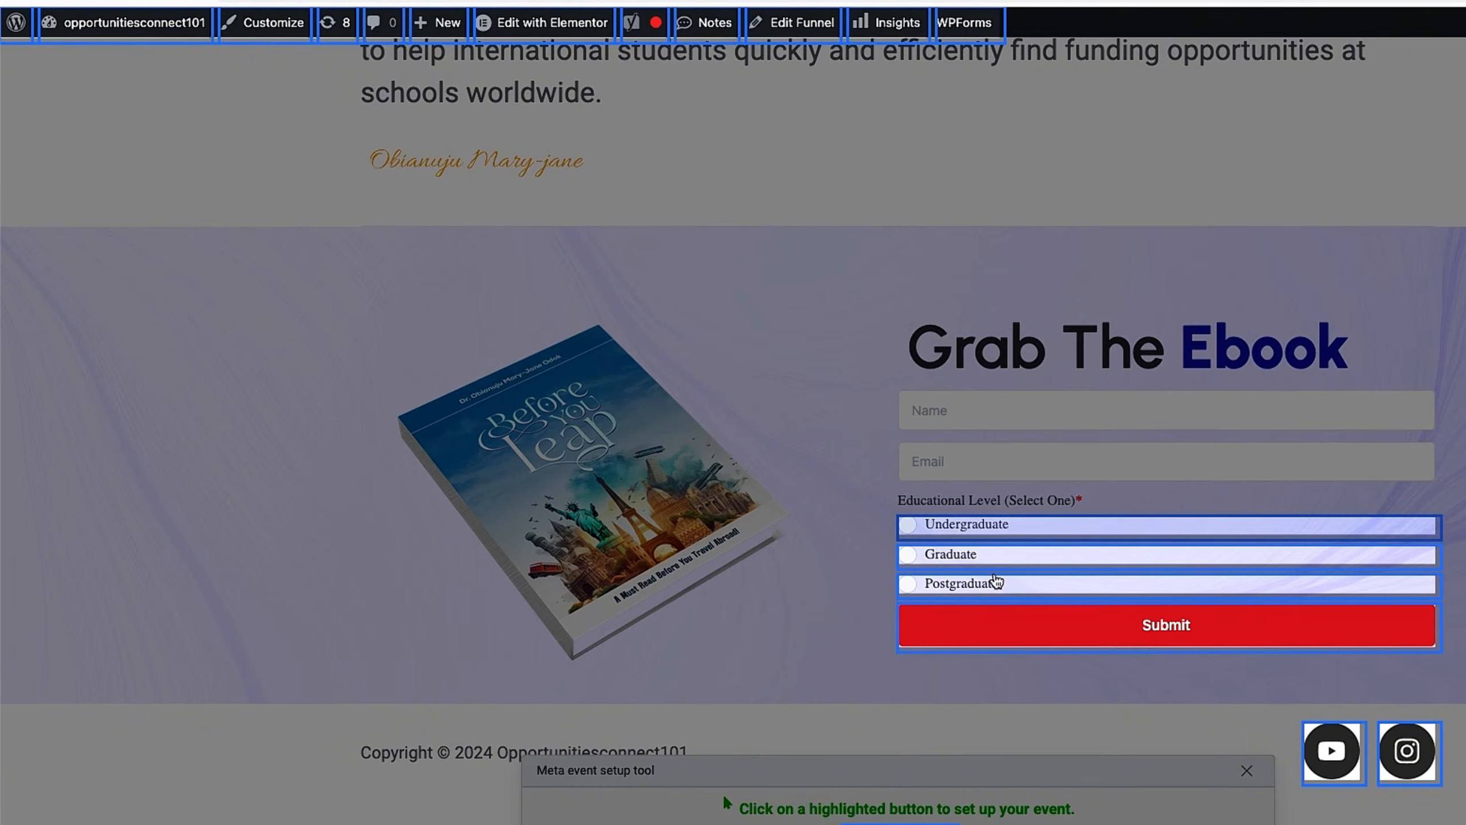
Step: Set the ebook form's Submit button as a Lead event with Don't include value
click(1152, 627)
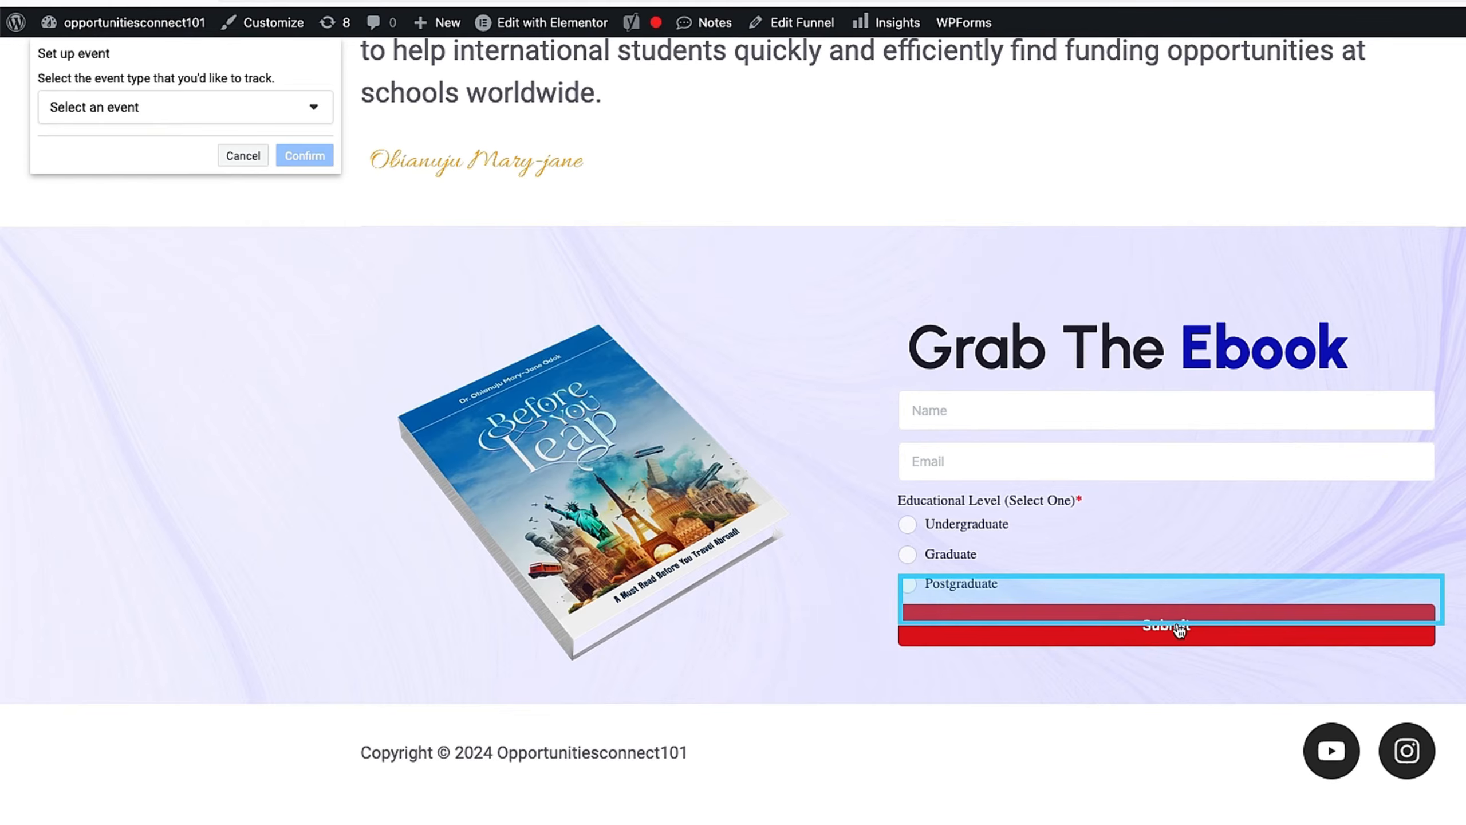
click(142, 107)
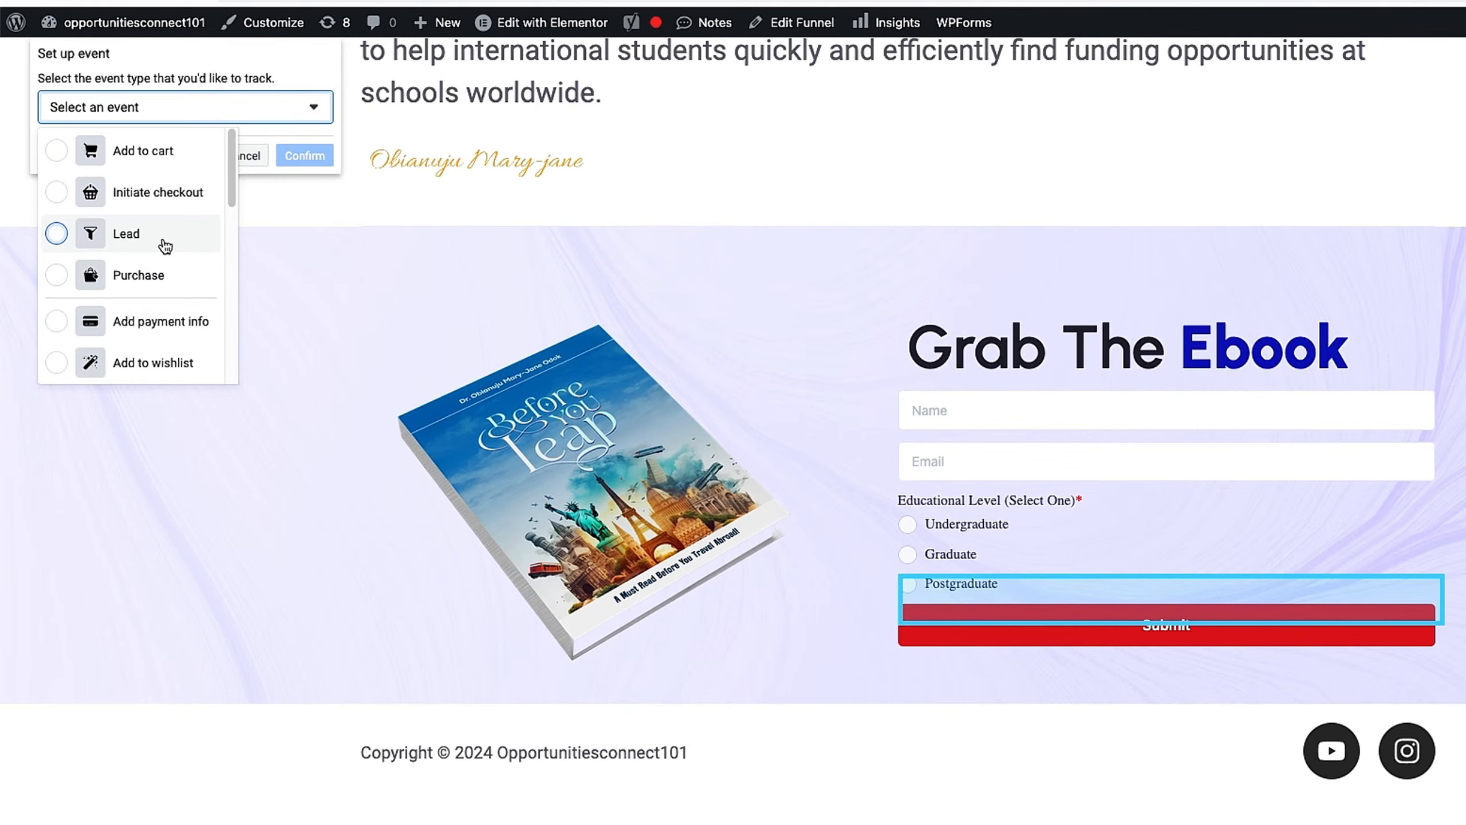
scroll(166, 247, down, 5)
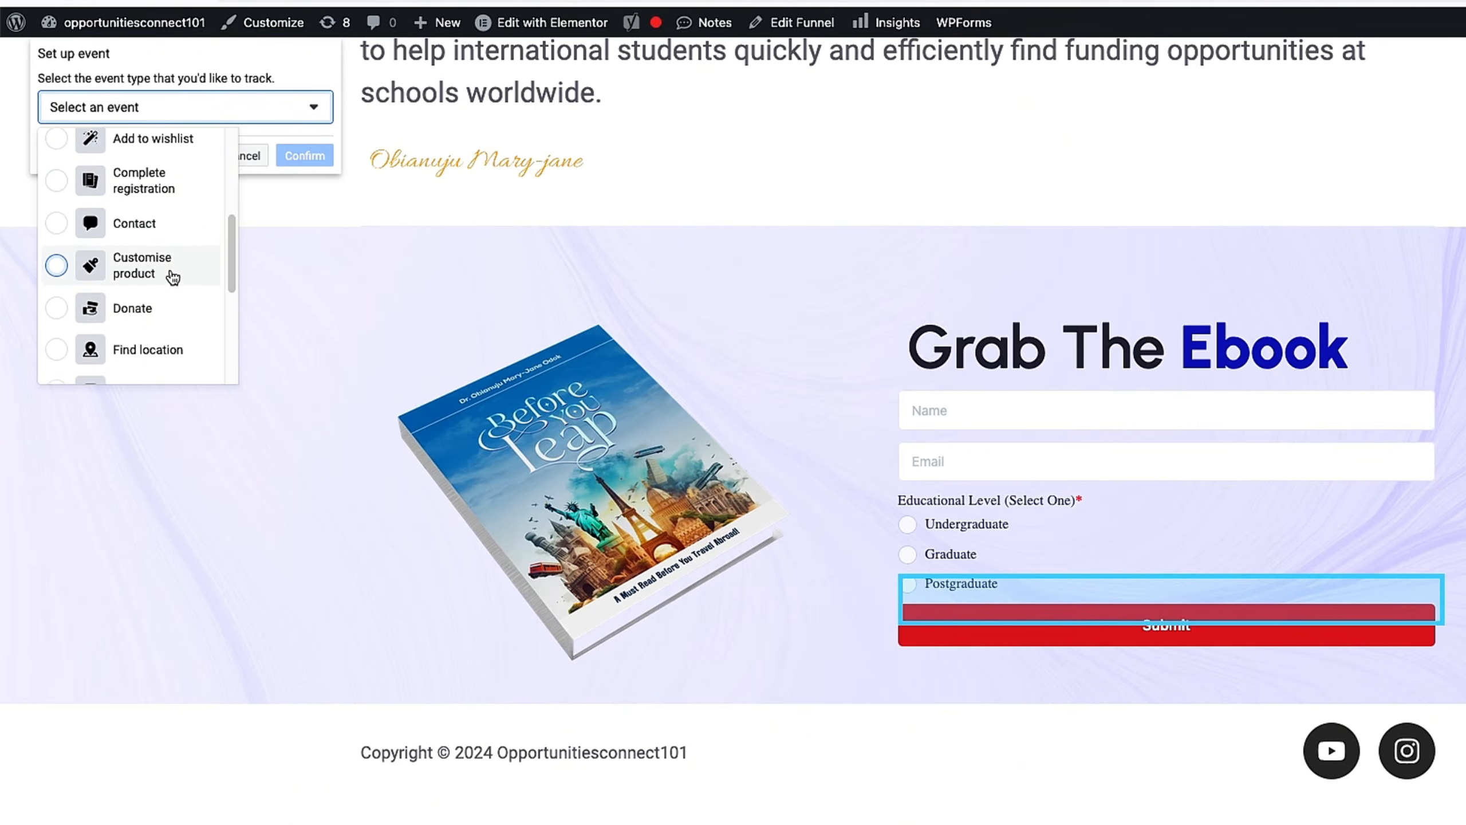
scroll(172, 277, down, 5)
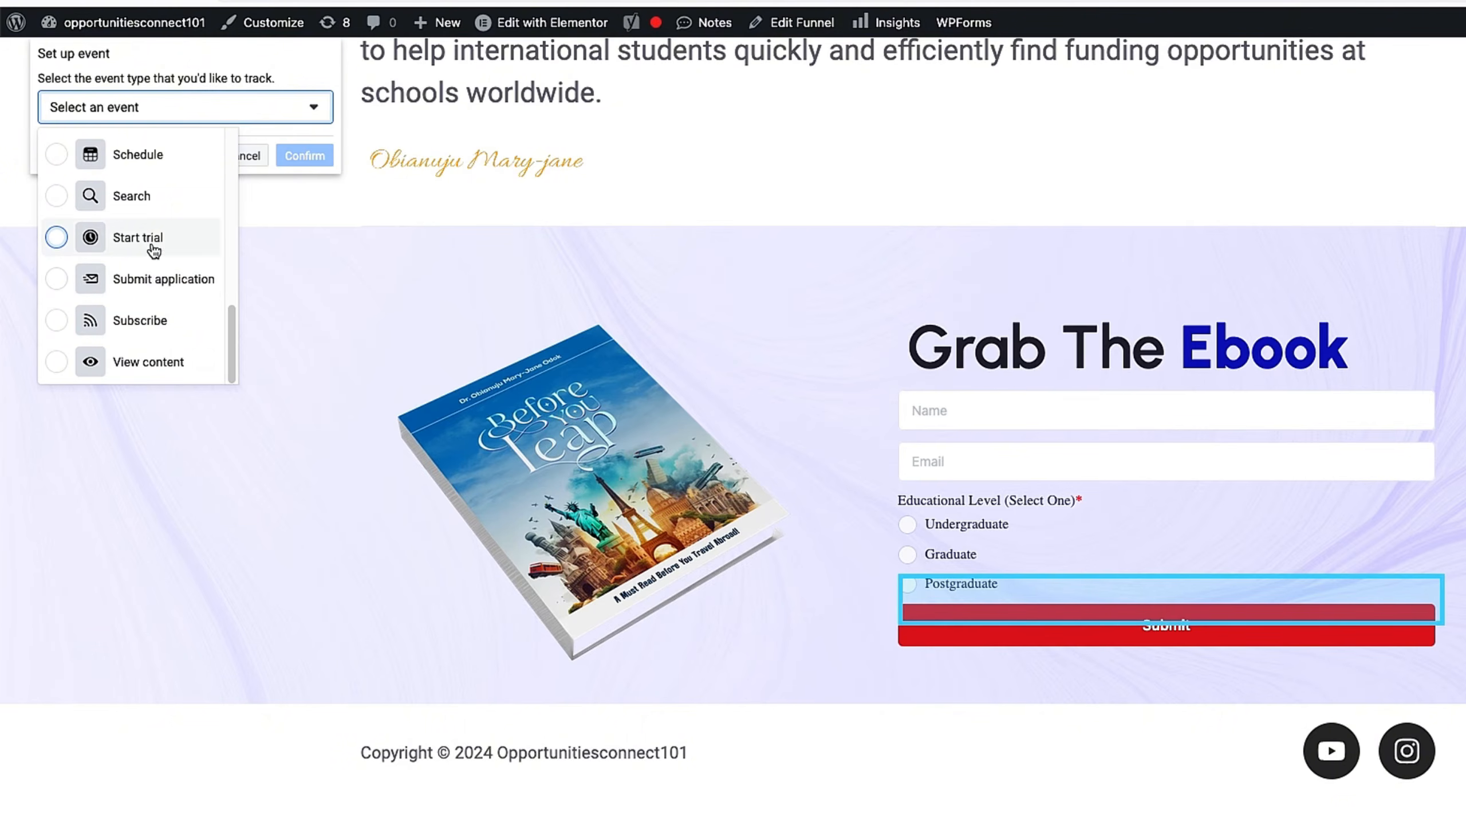
scroll(164, 341, up, 1)
scroll(164, 341, up, 5)
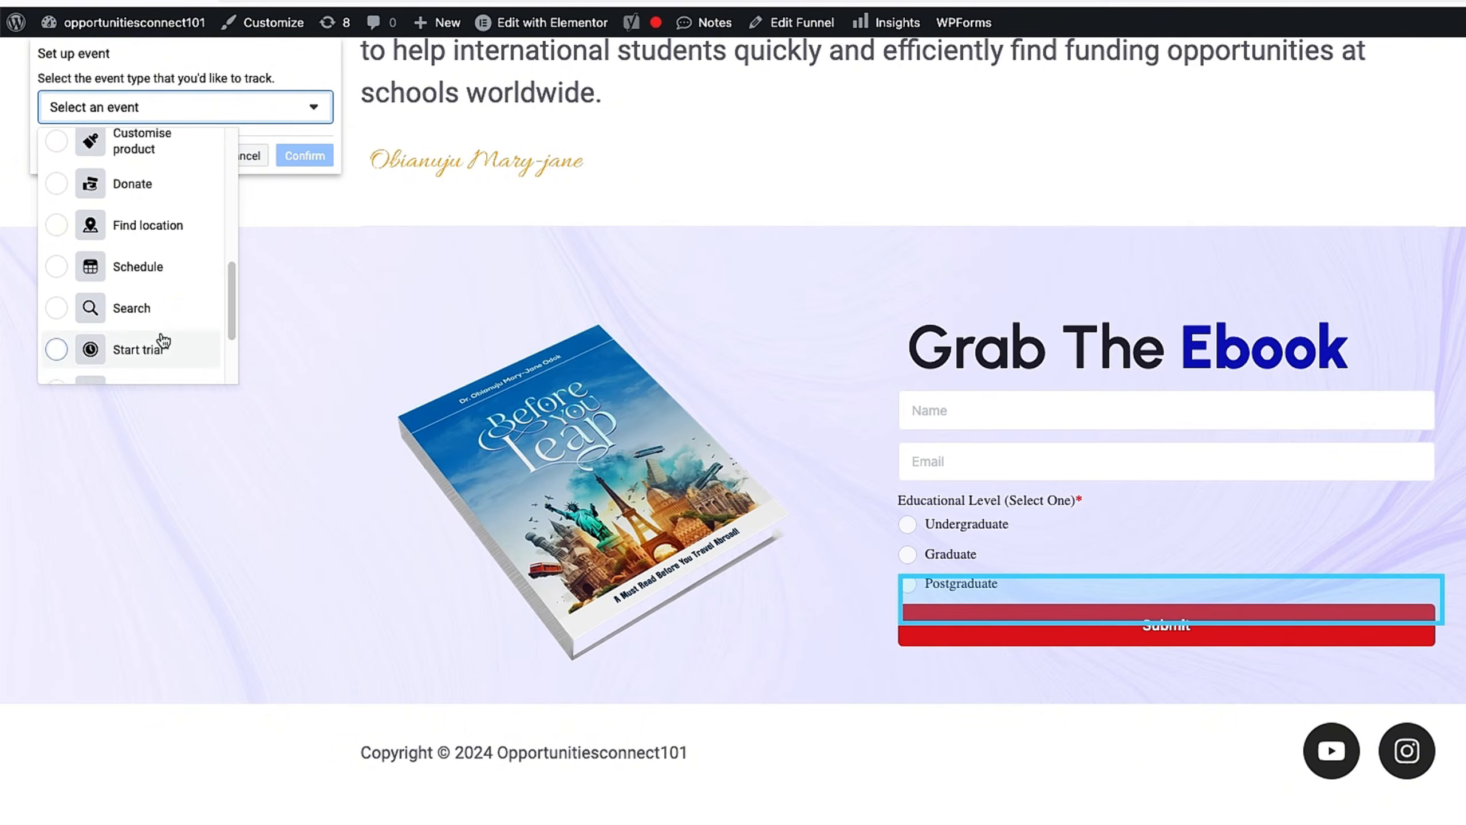
click(127, 174)
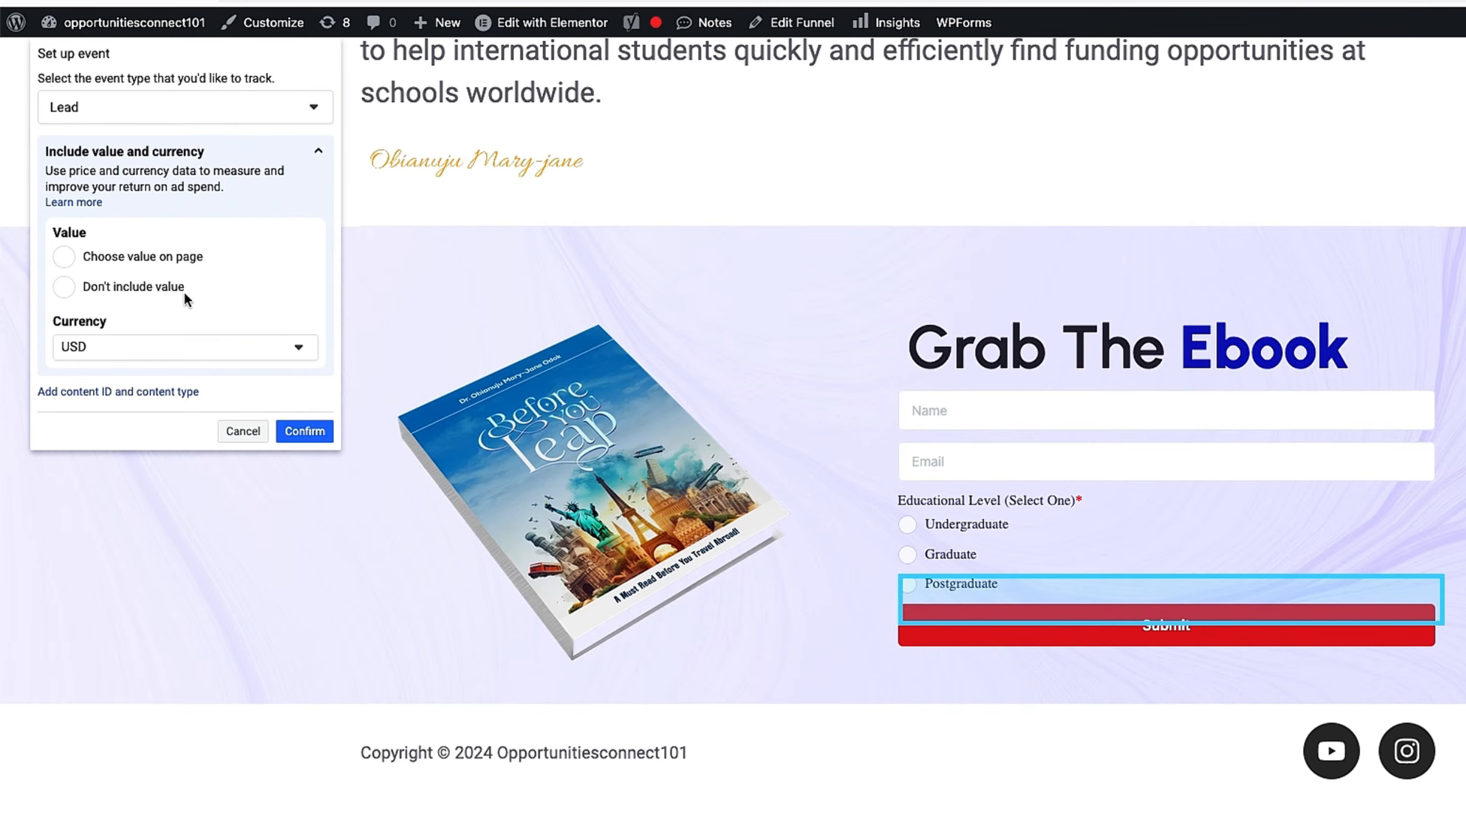
click(69, 289)
click(289, 428)
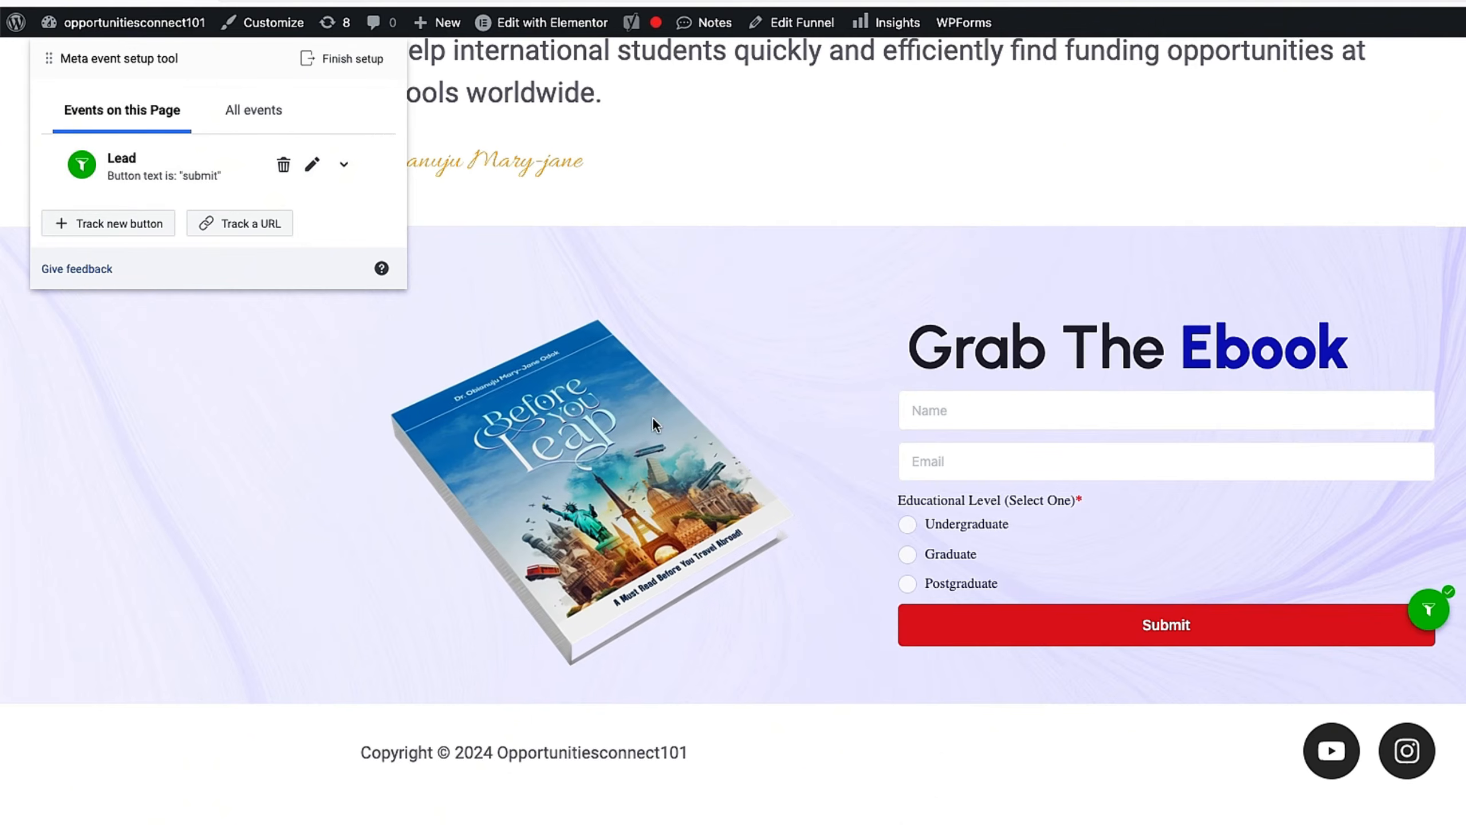
click(251, 223)
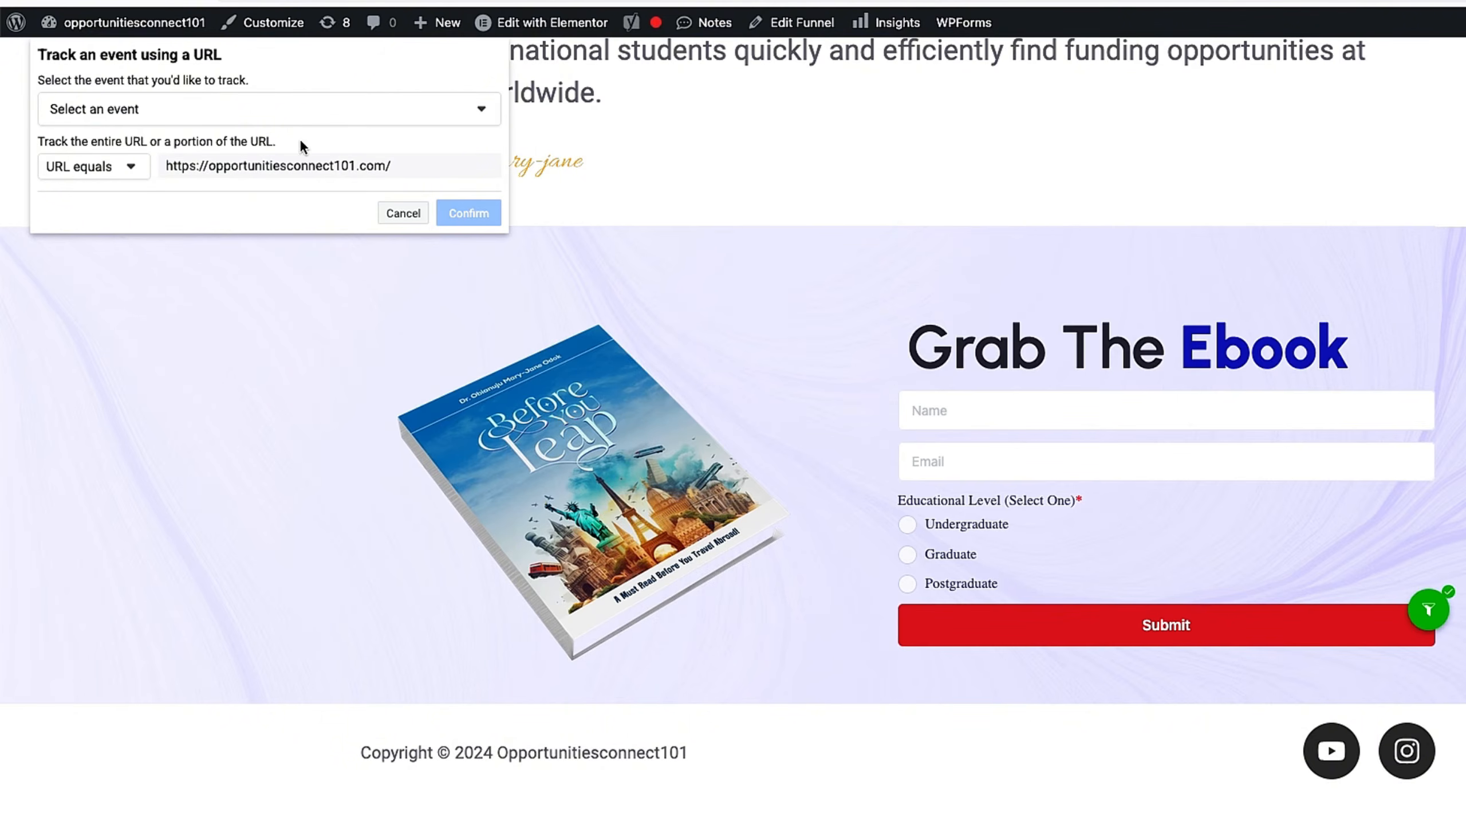
click(304, 108)
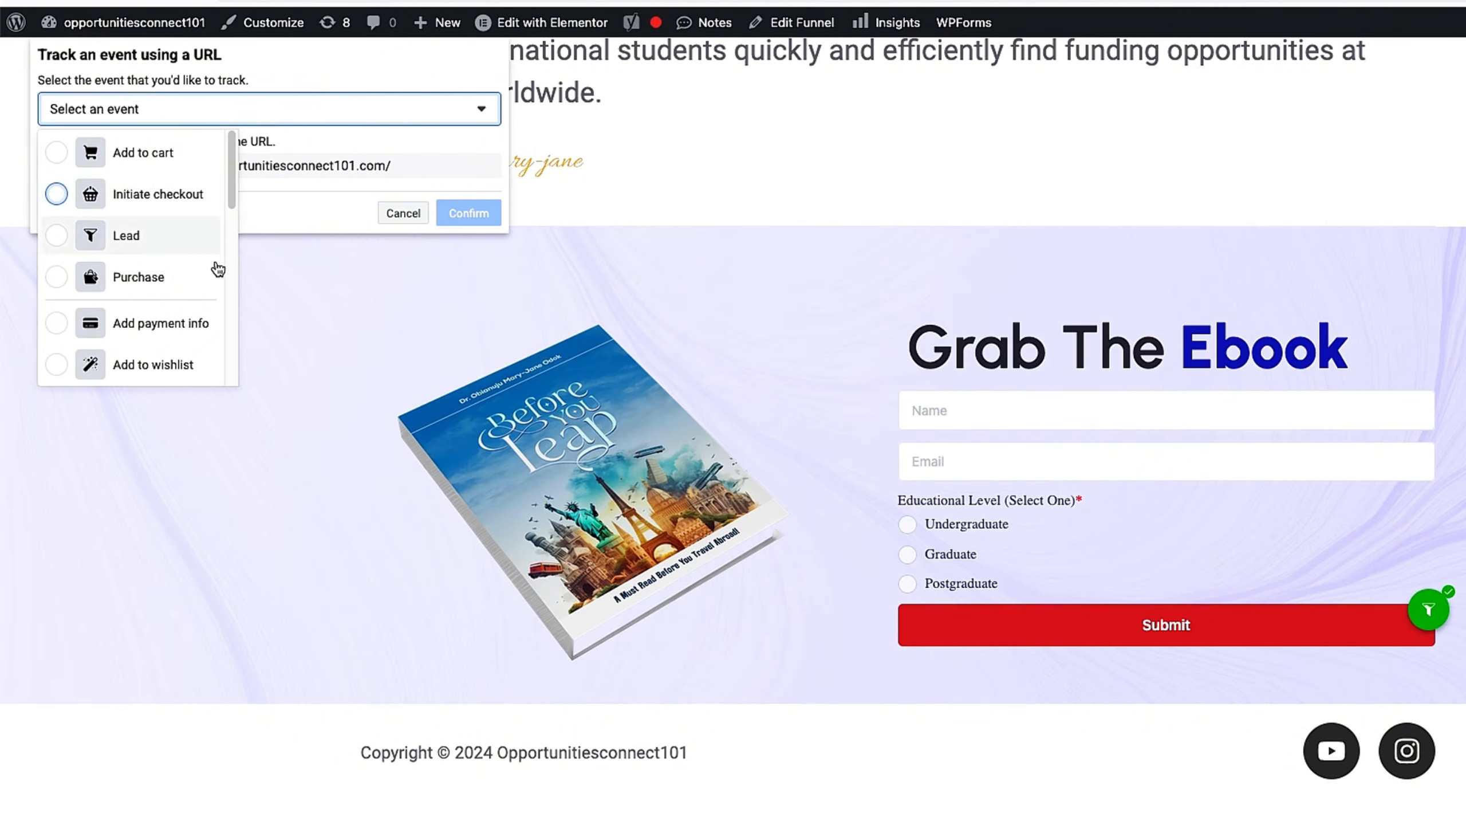
scroll(194, 293, down, 5)
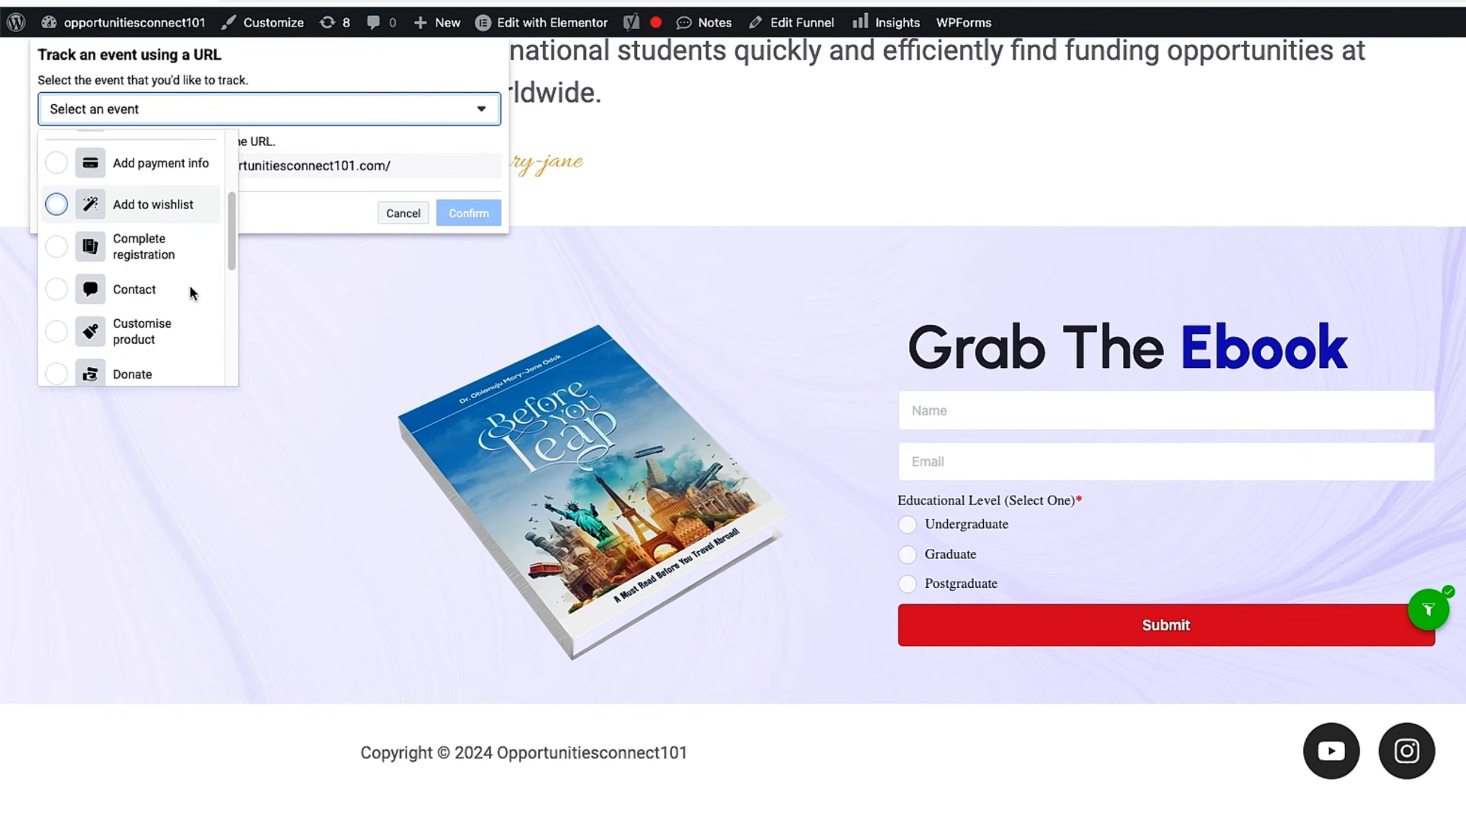
scroll(193, 295, down, 5)
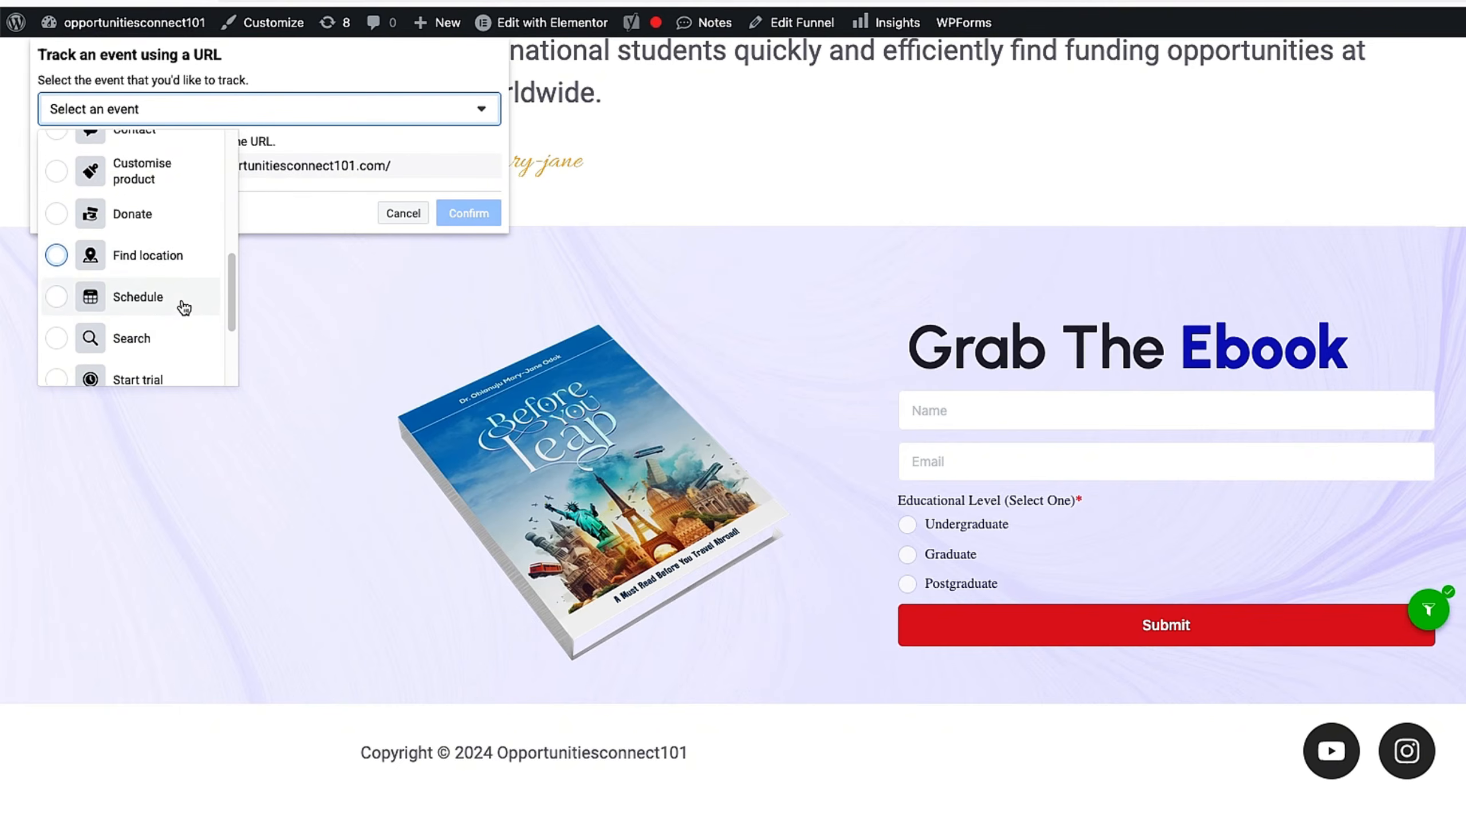
scroll(181, 298, down, 3)
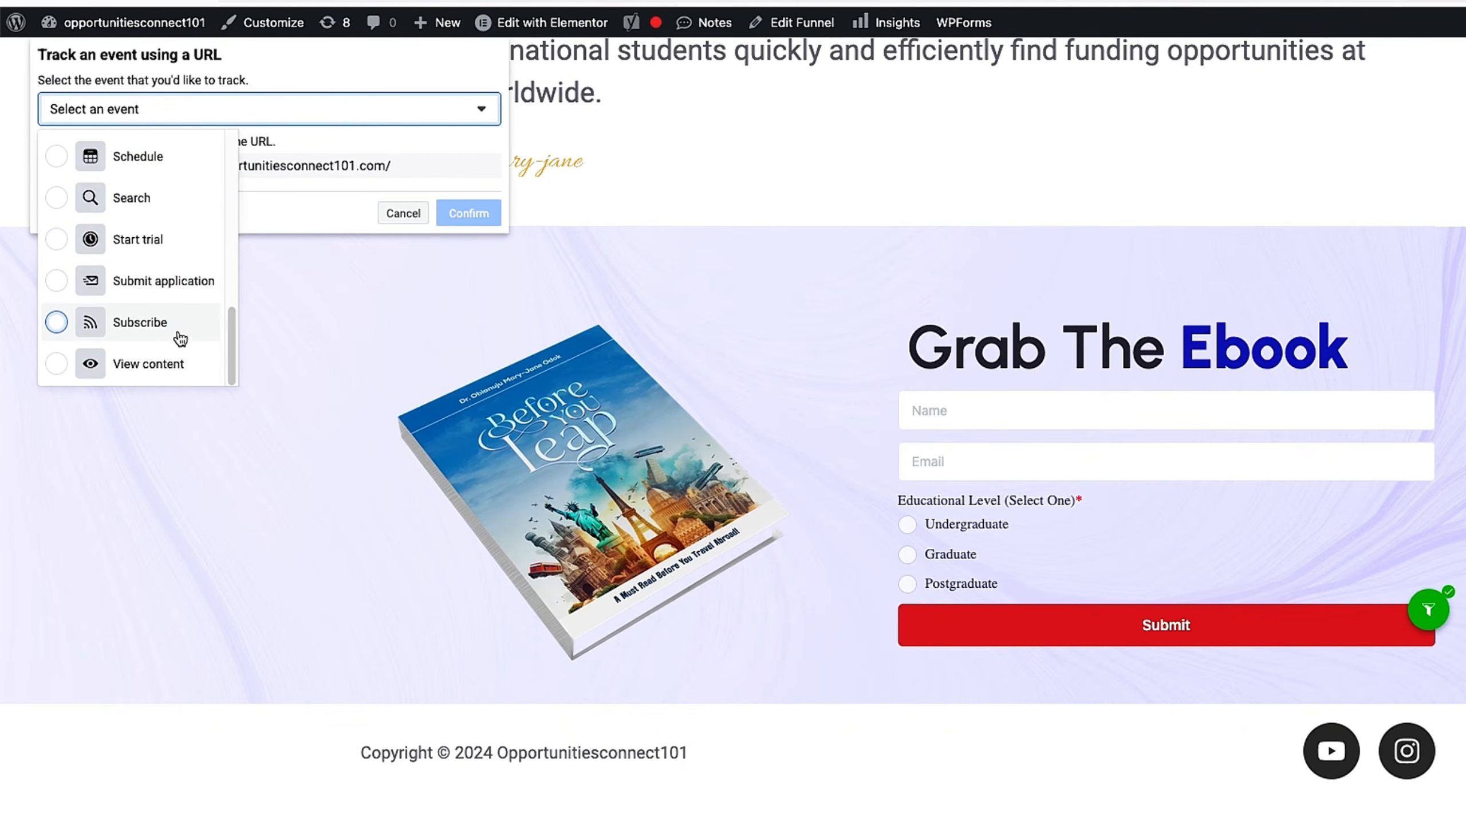
click(185, 366)
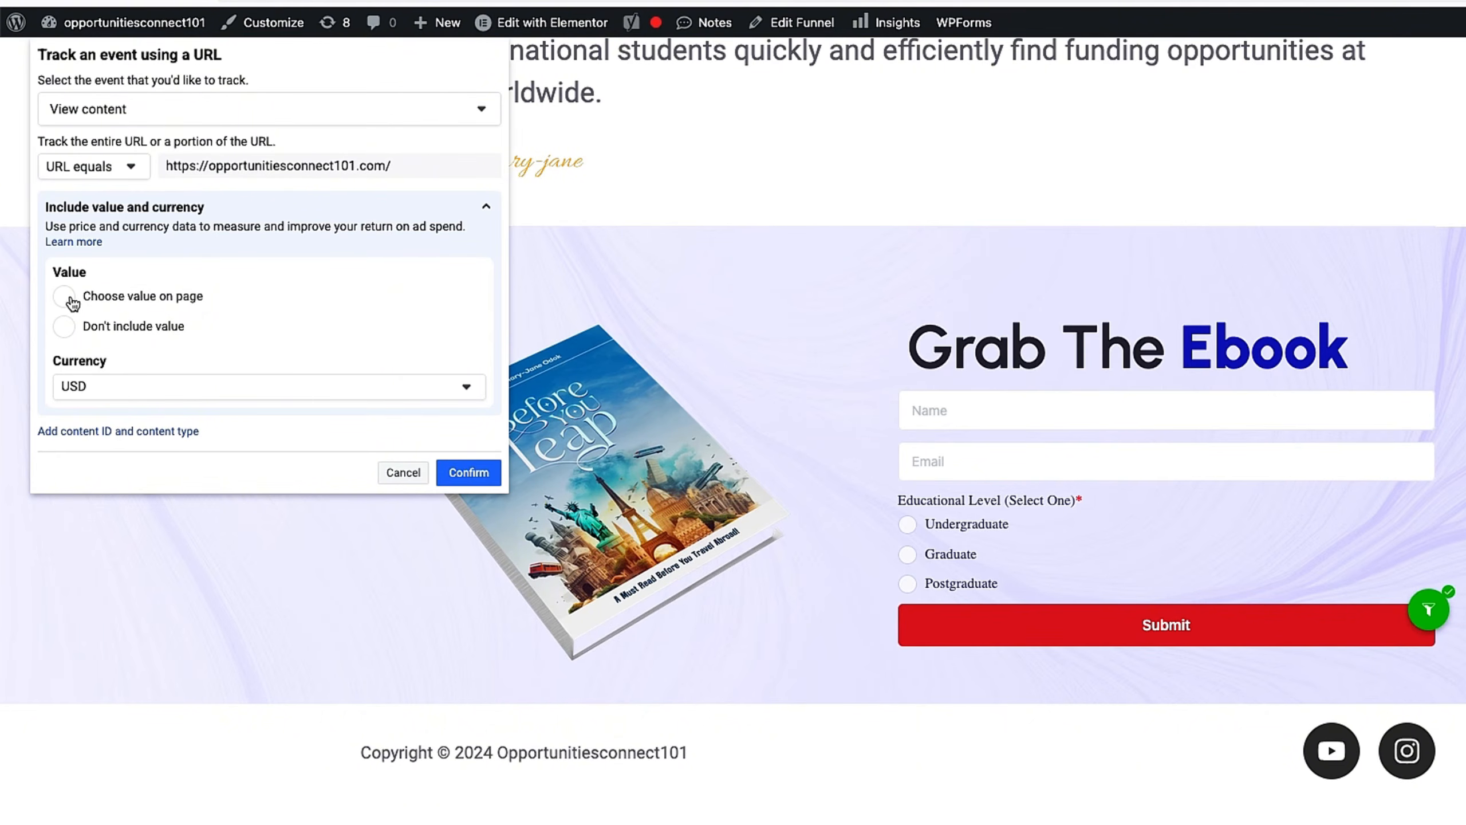
click(69, 334)
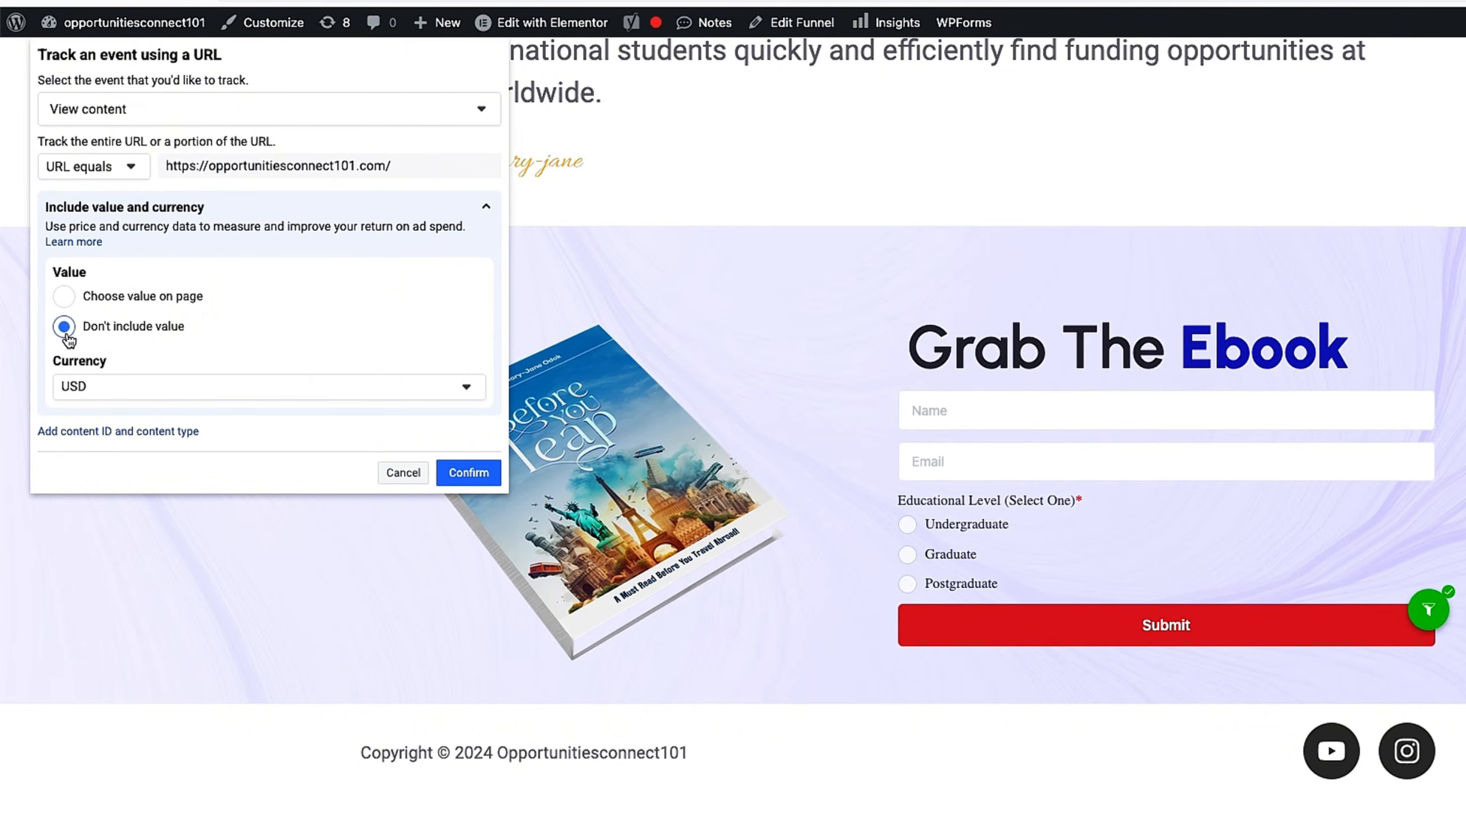
click(459, 471)
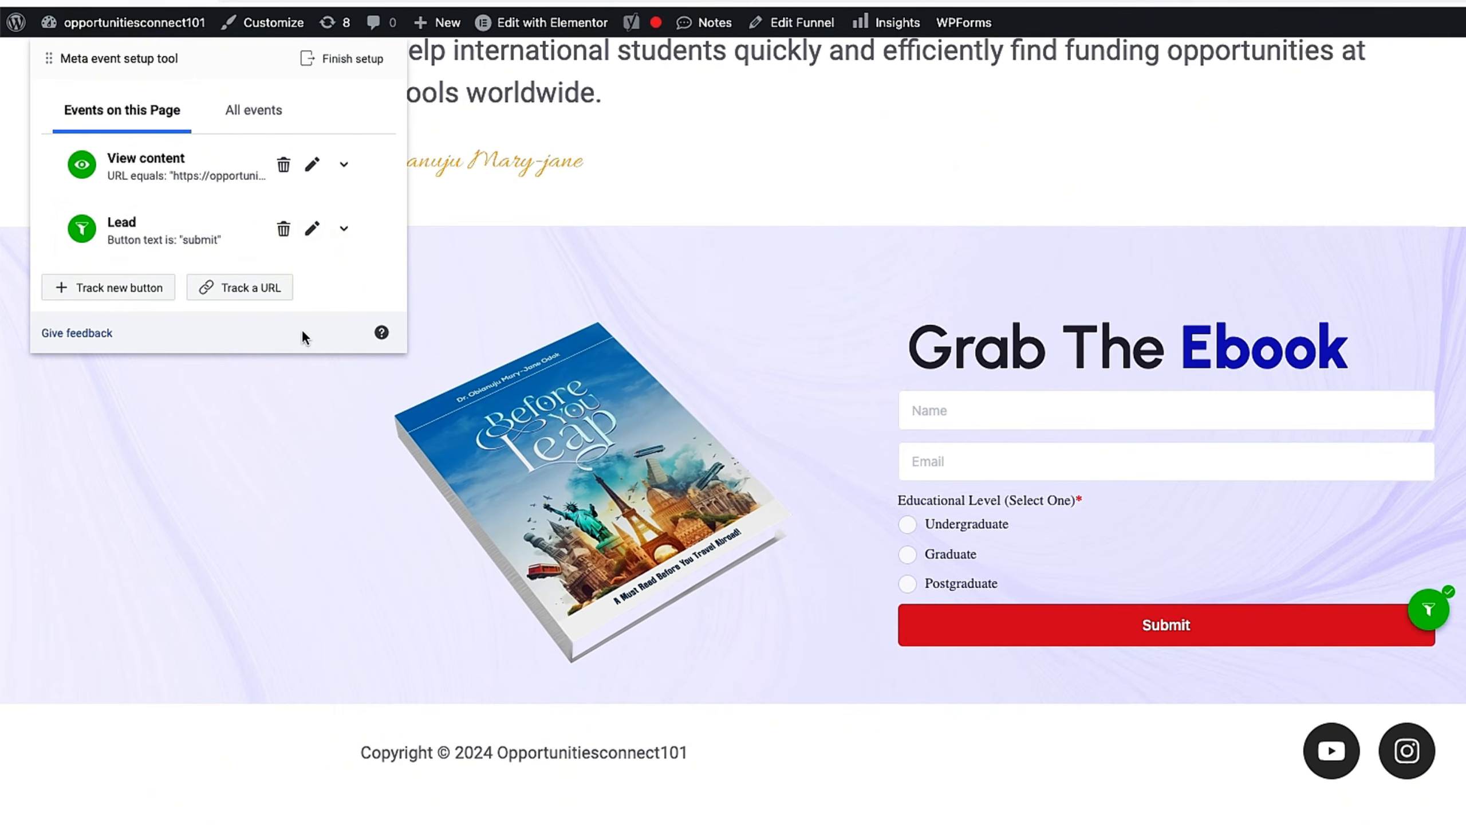
Step: Fill the ebook form with a name, an e-mail address and Postgraduate level, then submit it
click(1015, 417)
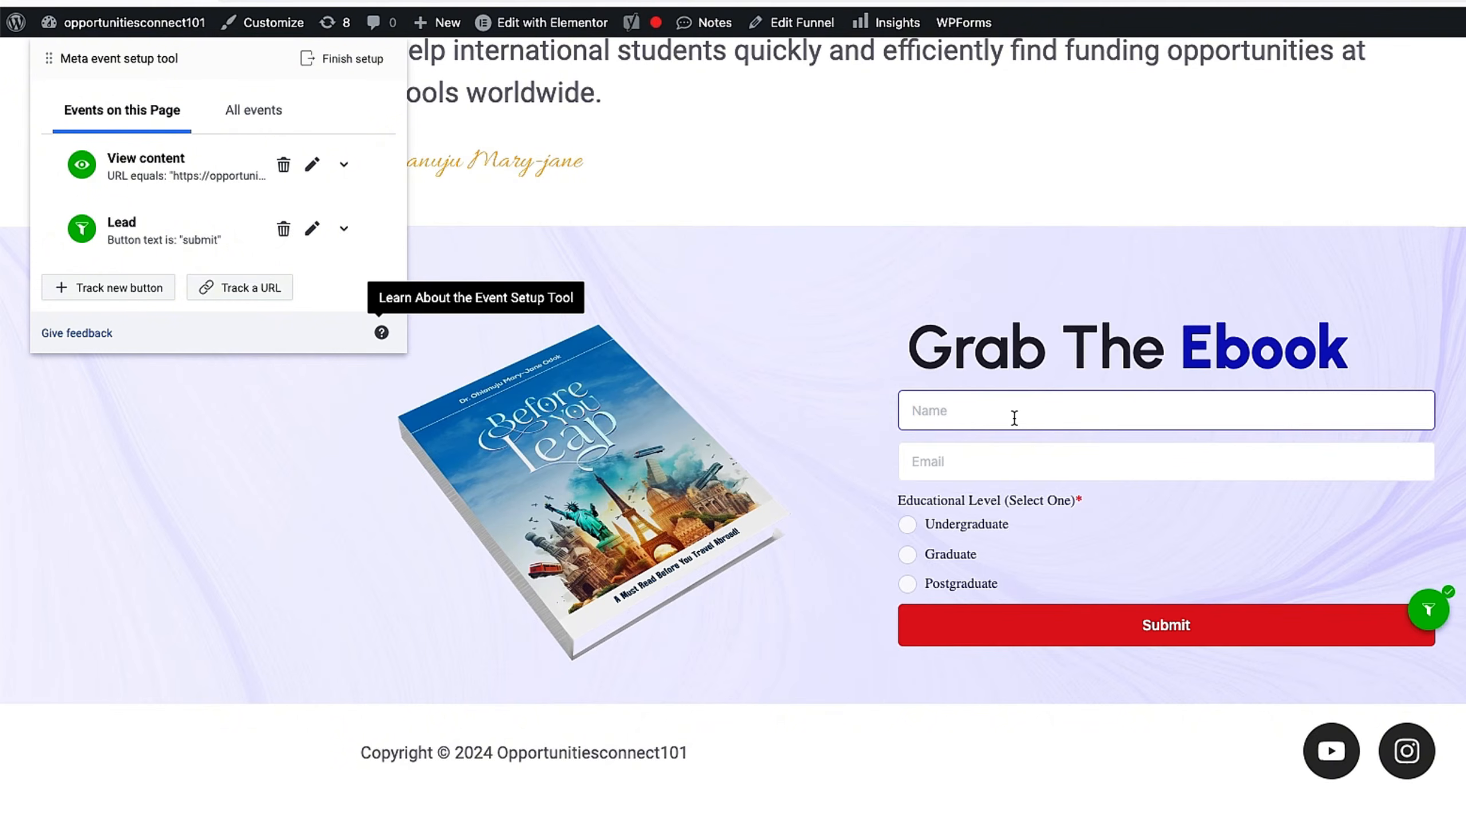
text(Adesola)
click(1084, 460)
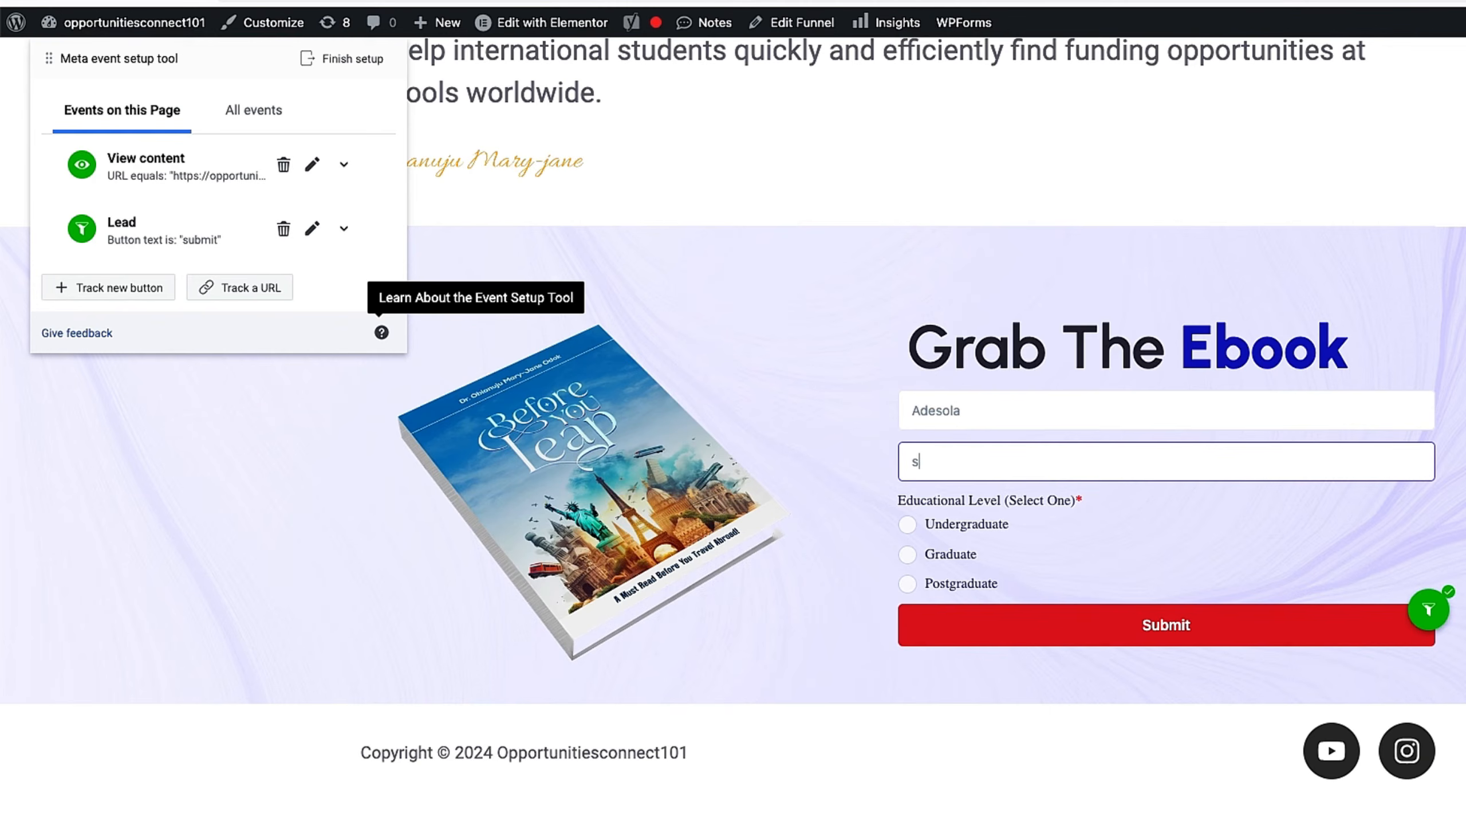
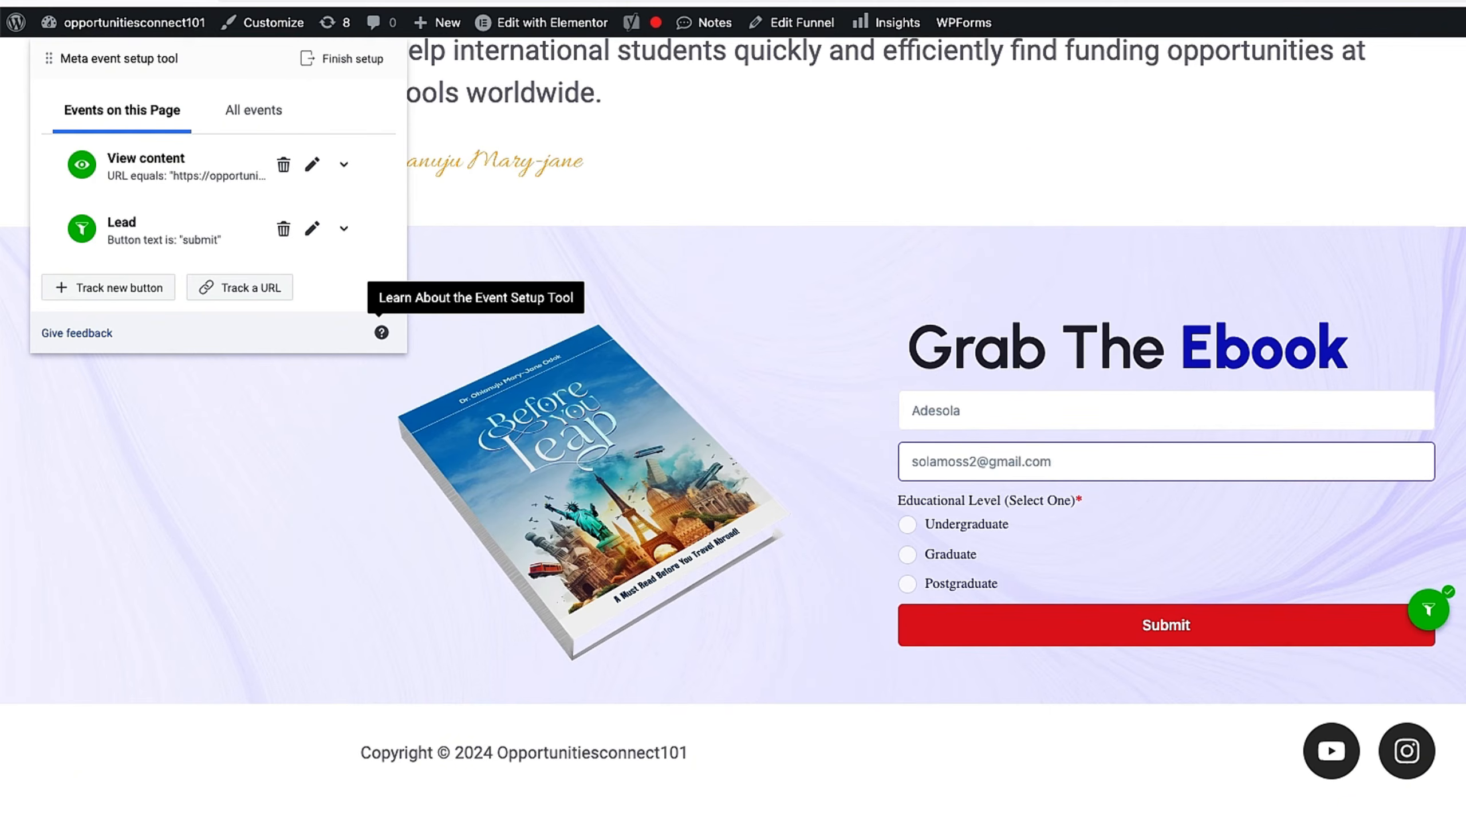
click(907, 583)
click(1112, 624)
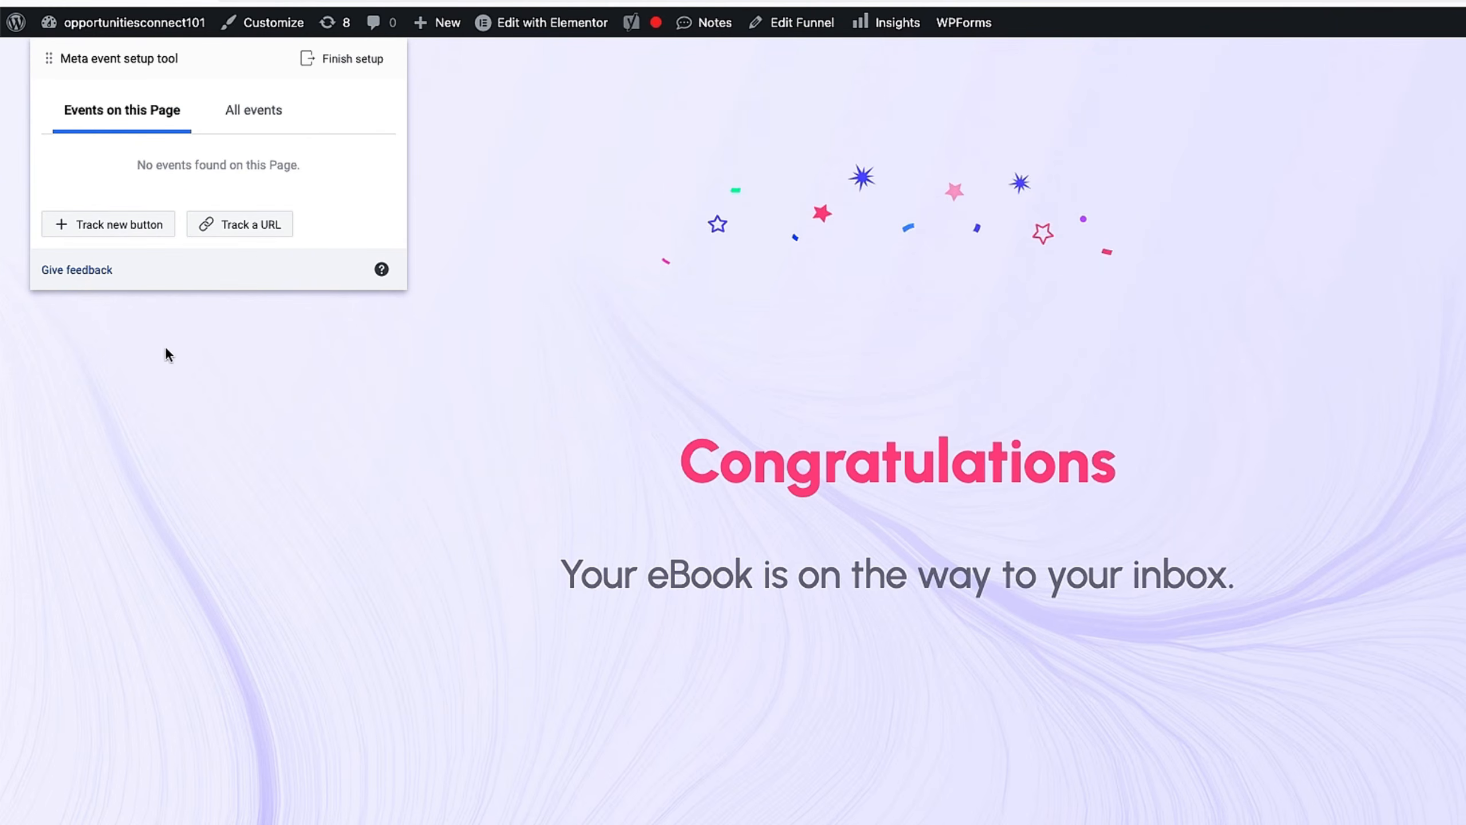
Step: Add a Complete registration event that fires on the Congratulations thank-you page URL
click(252, 229)
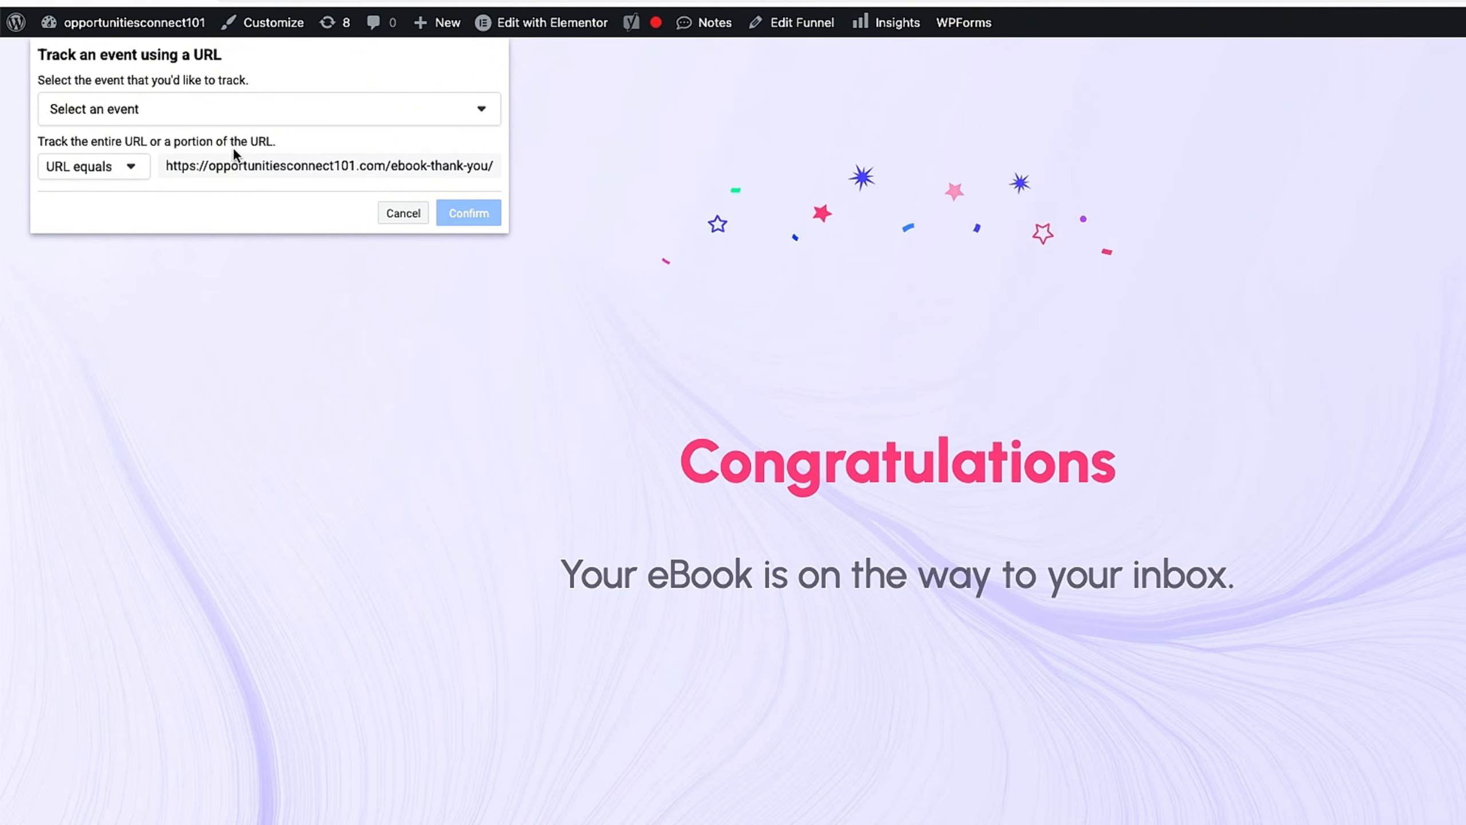
click(282, 109)
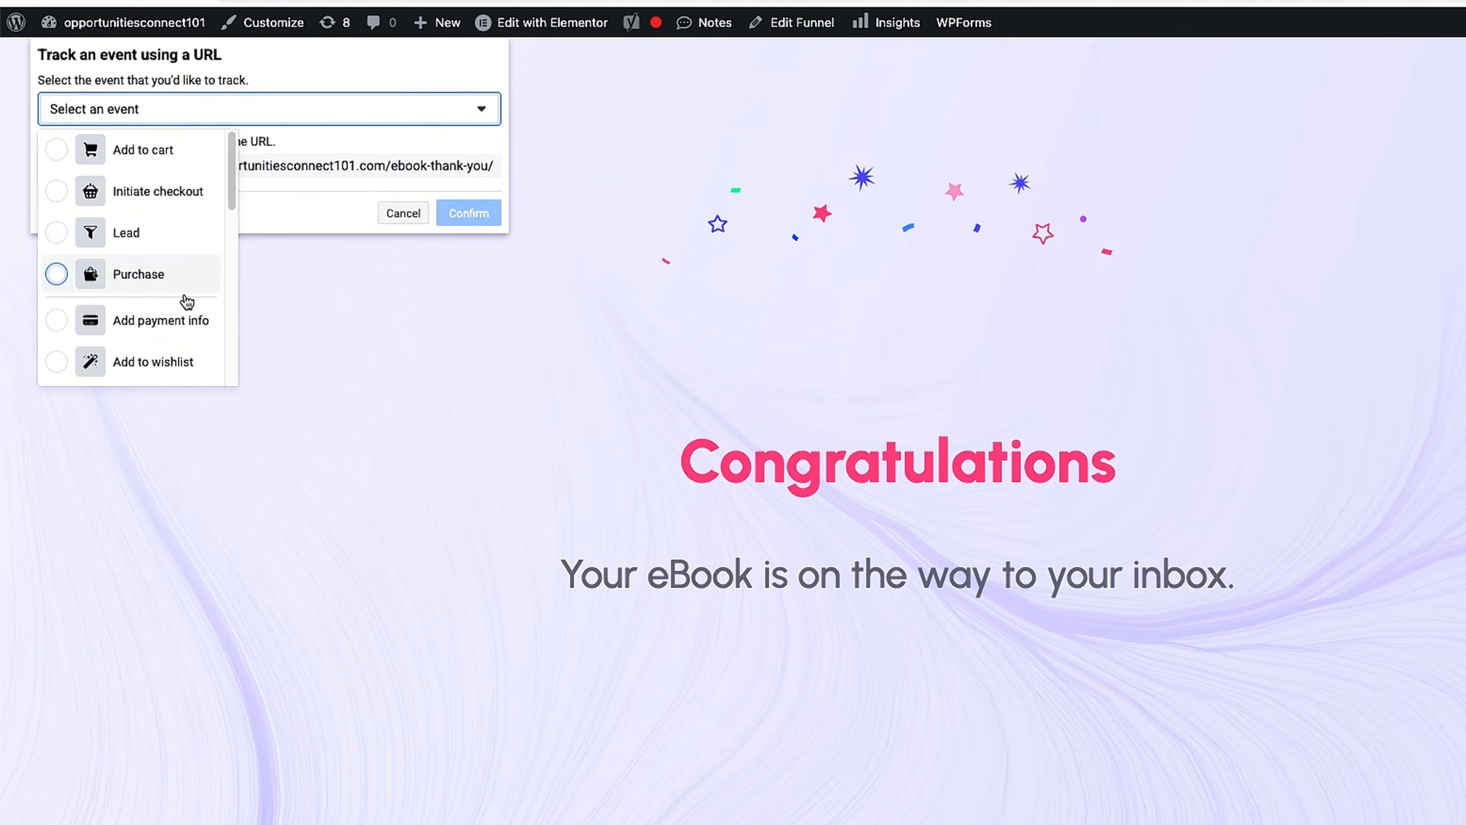
scroll(193, 297, down, 1)
scroll(196, 292, down, 2)
scroll(196, 292, up, 1)
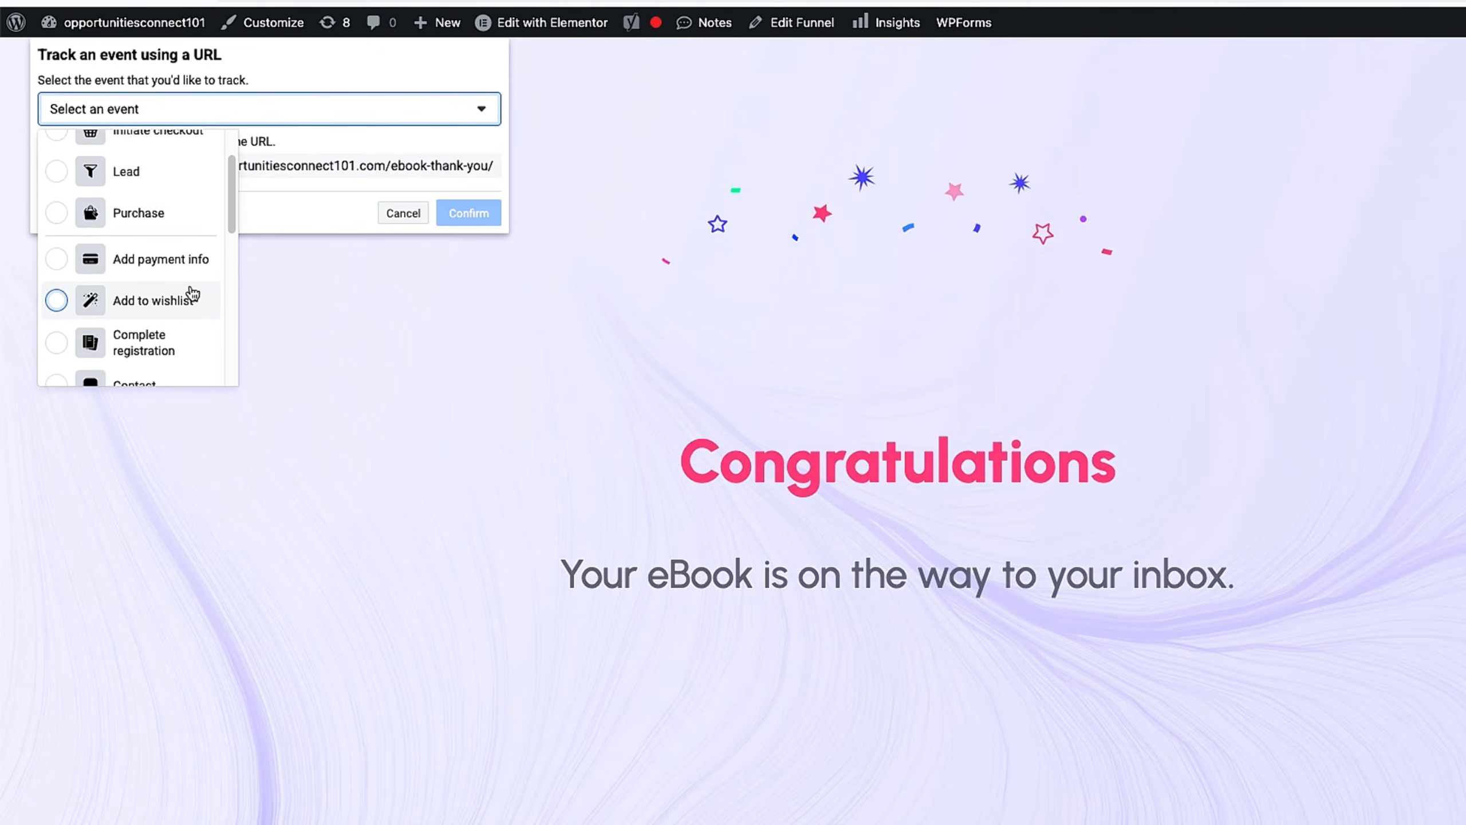
scroll(194, 293, down, 1)
scroll(192, 294, down, 1)
click(177, 274)
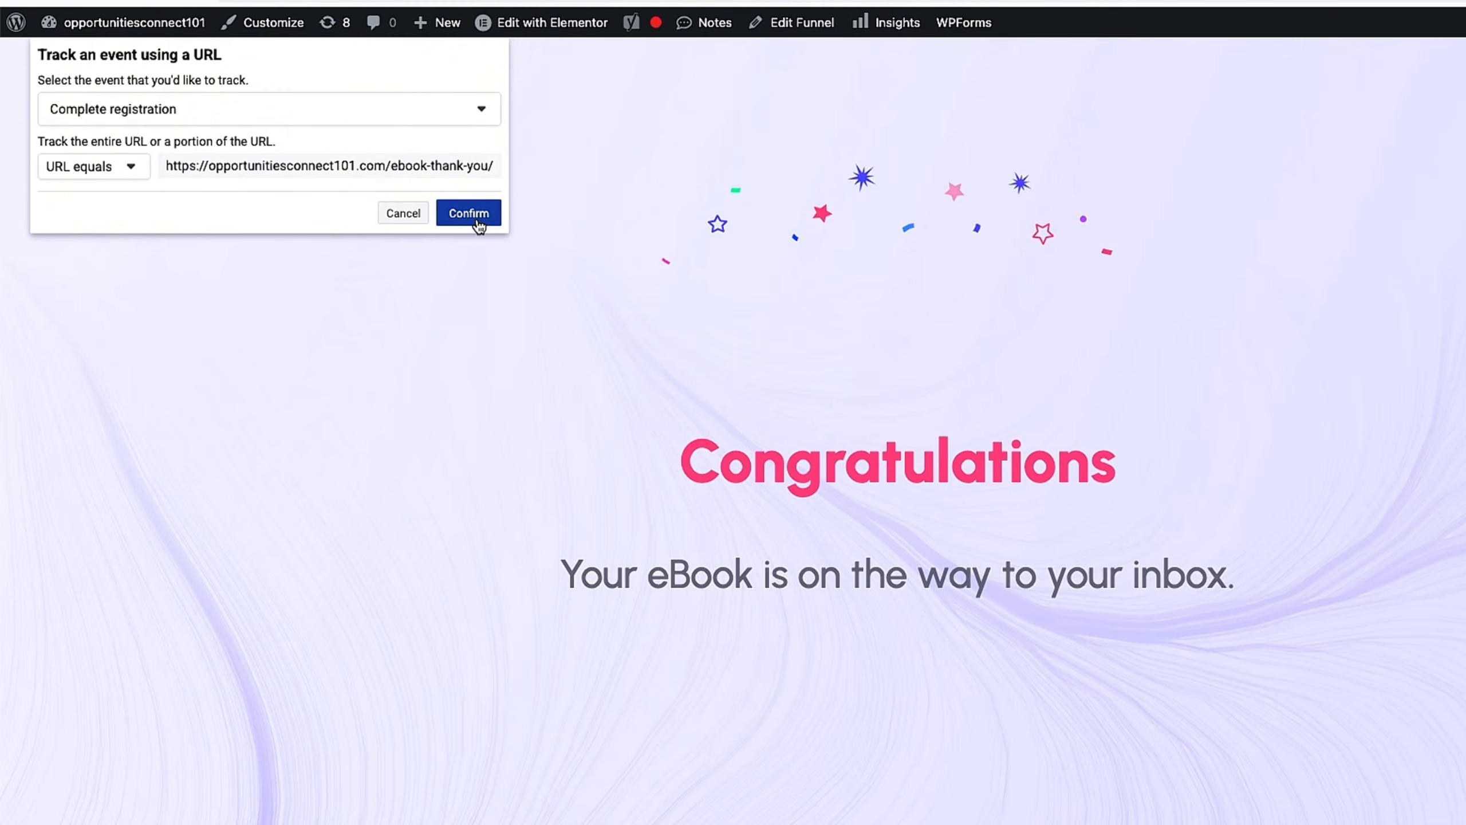
click(483, 227)
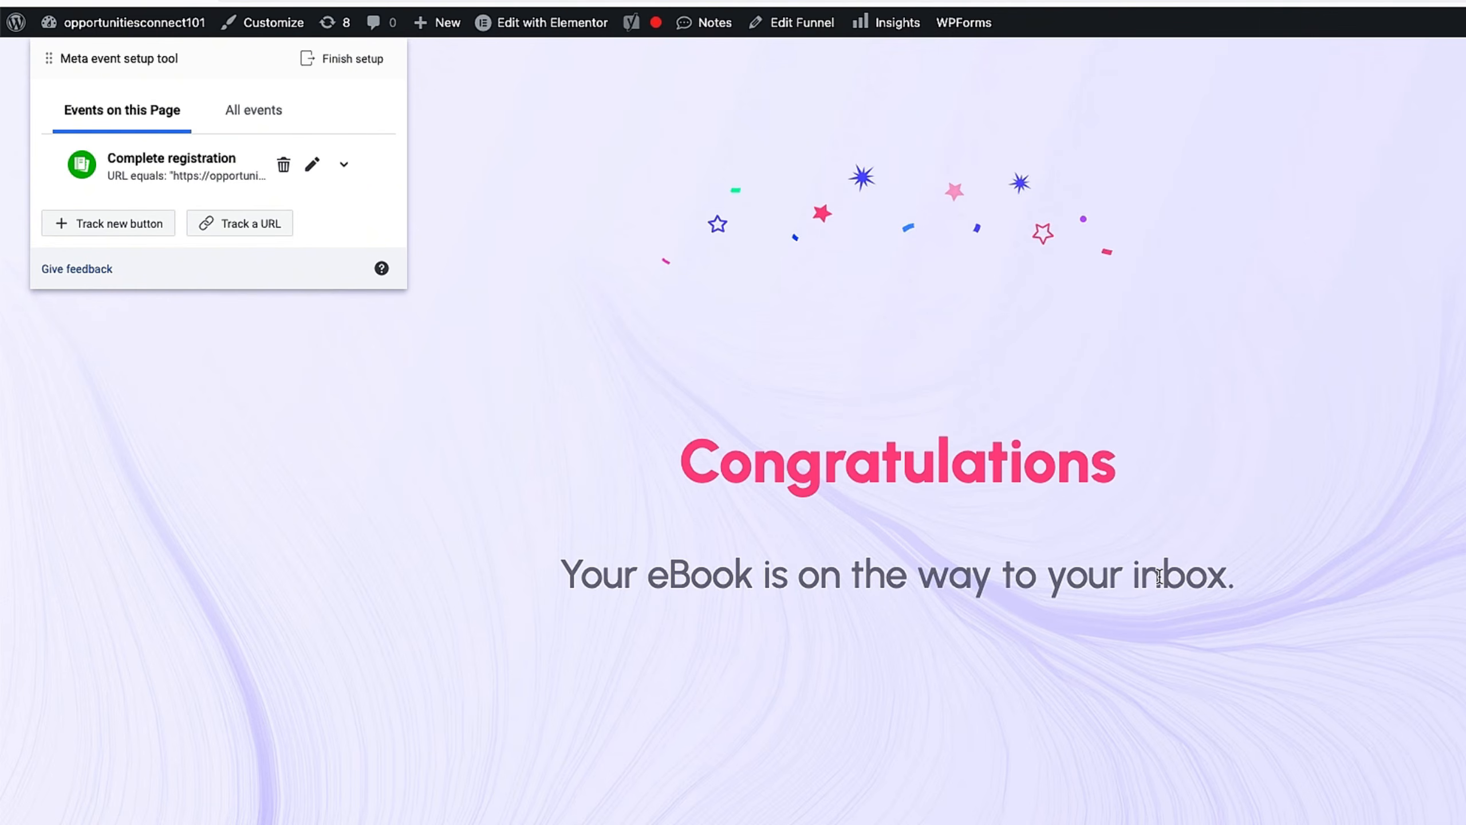
Step: Finish setup with the Lead, View content and Complete registration events, skipping the survey
click(345, 62)
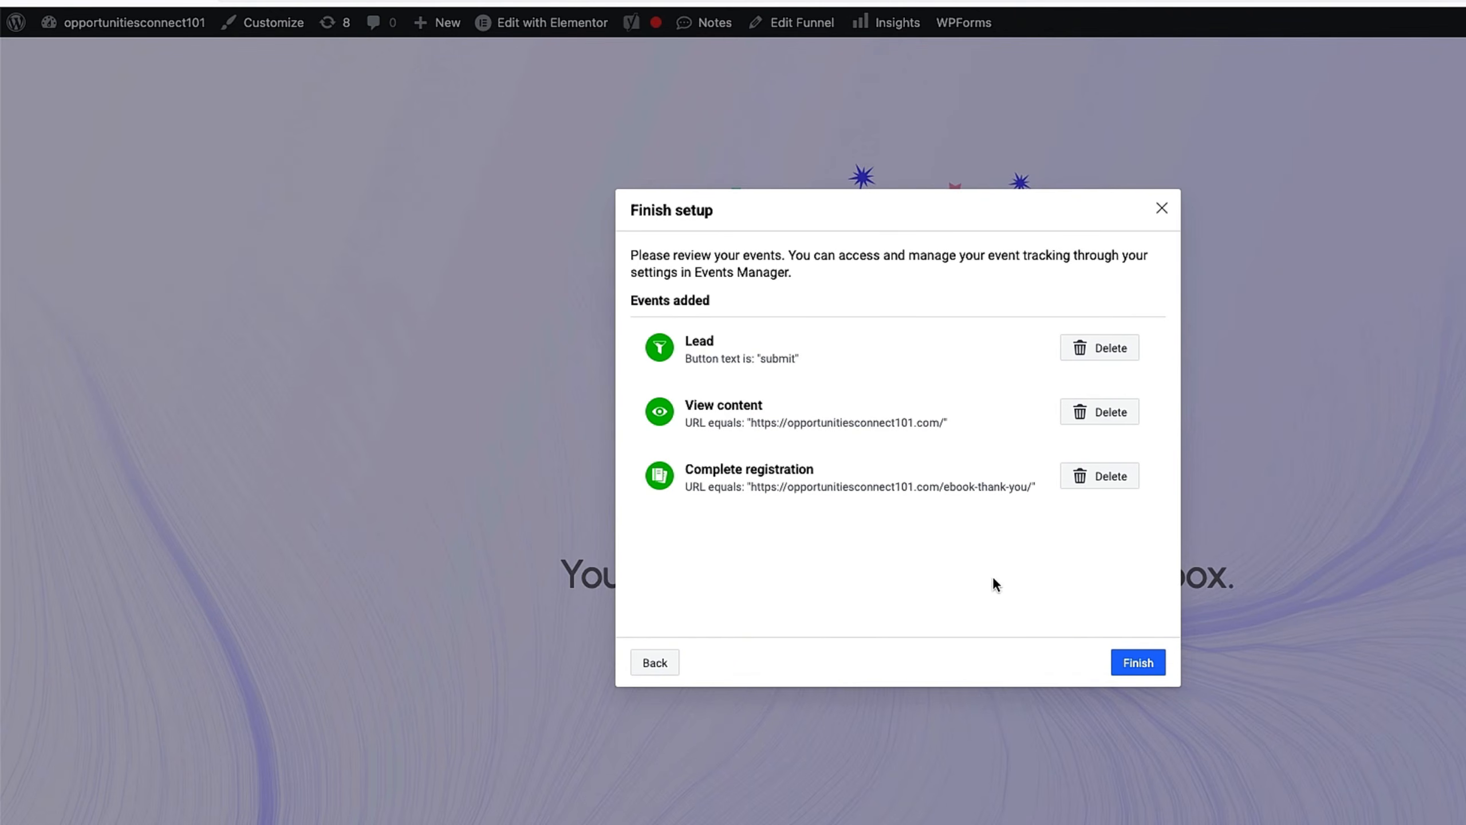
click(1139, 664)
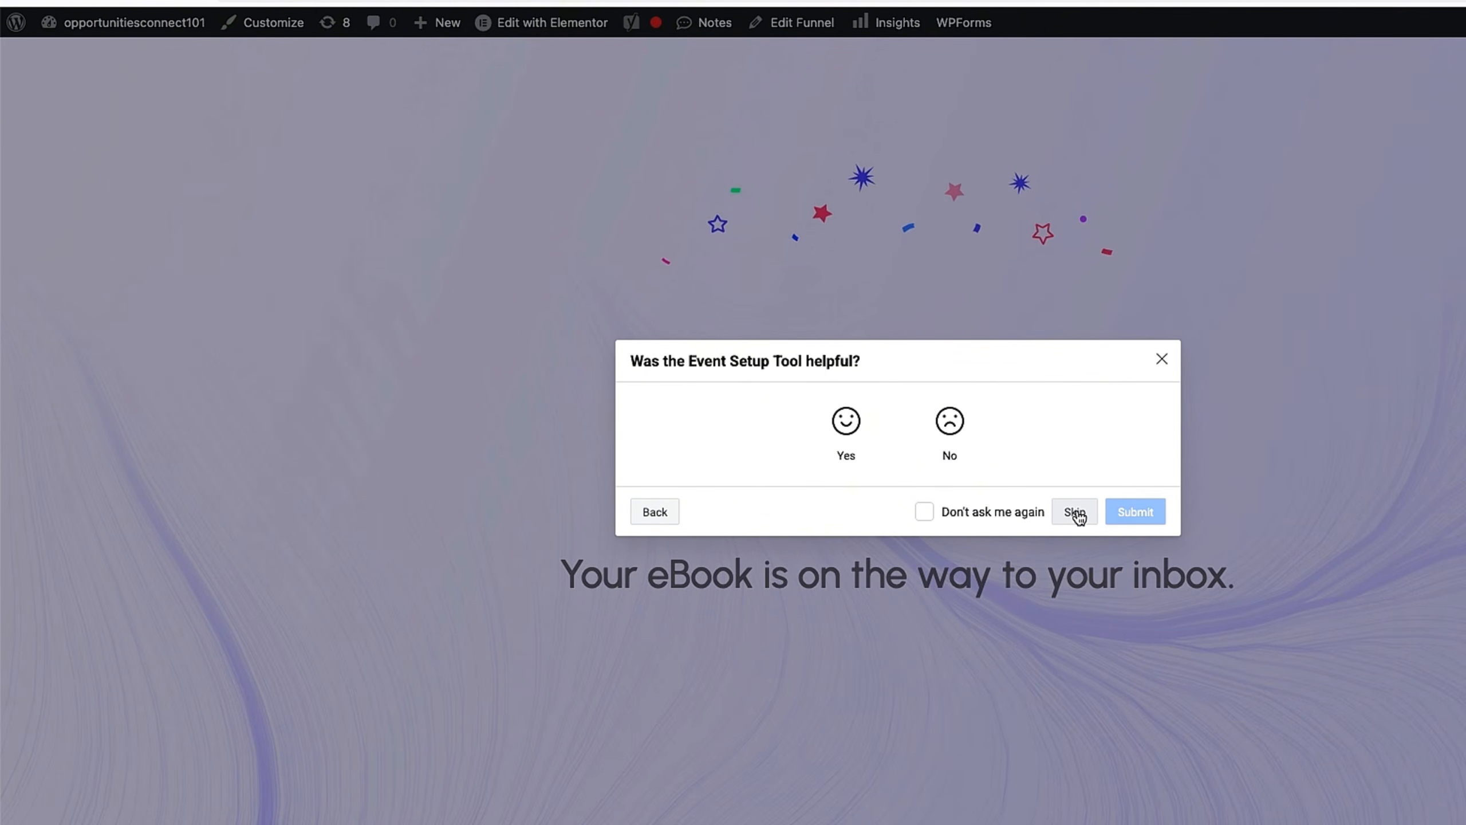
click(1075, 512)
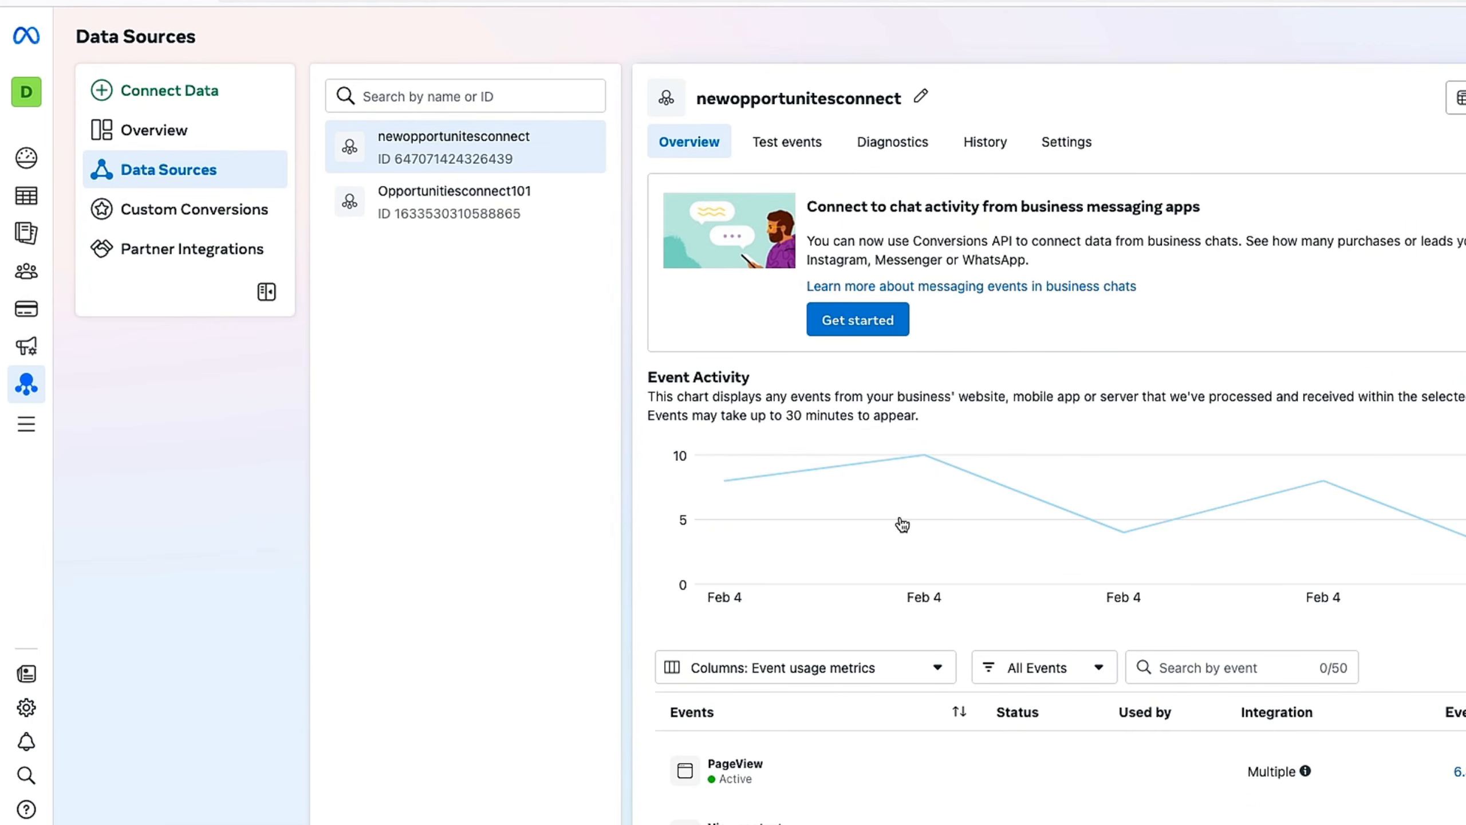
scroll(1272, 691, down, 1)
scroll(1268, 689, down, 2)
scroll(896, 645, up, 2)
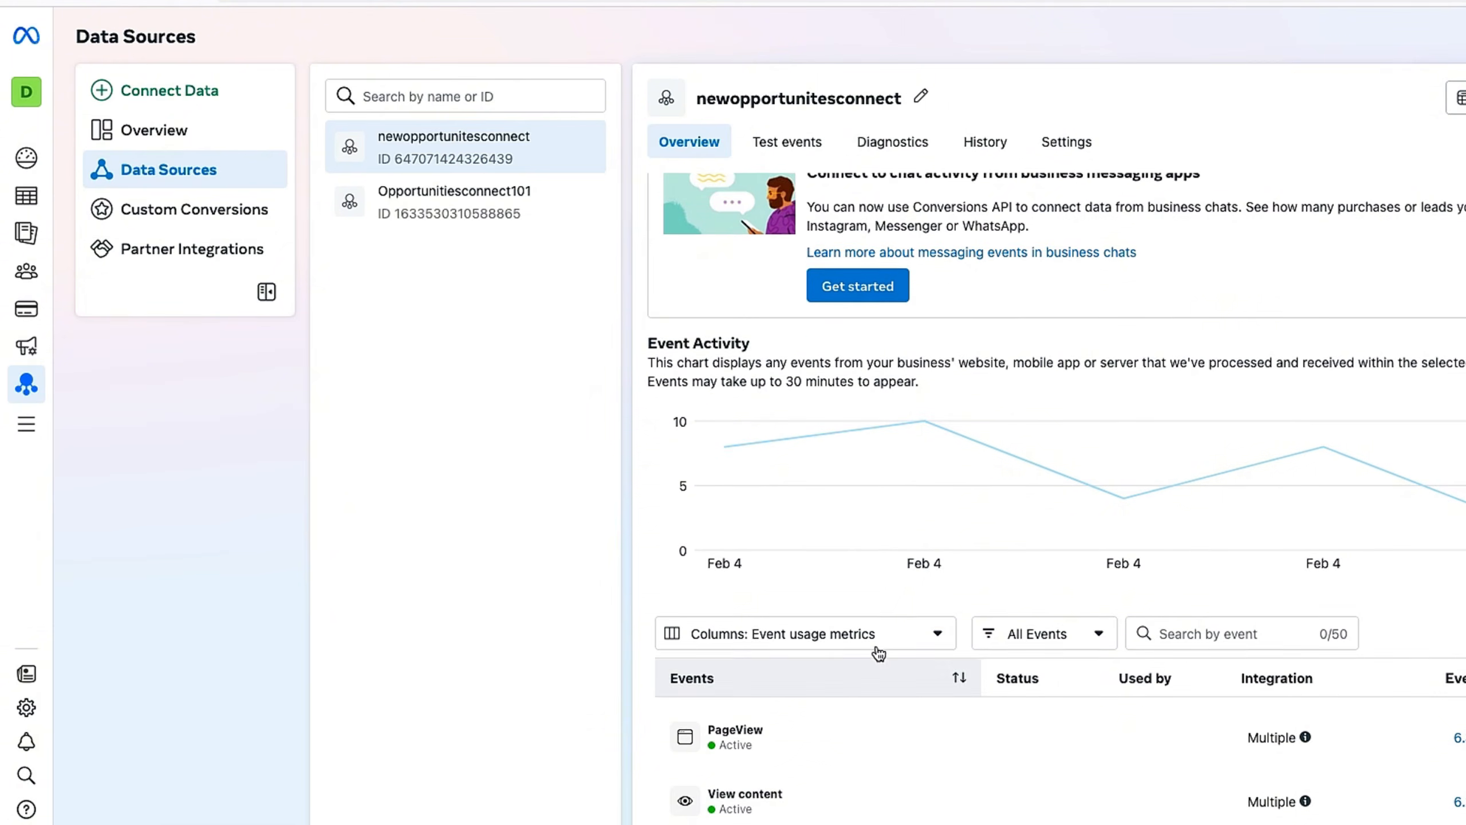
scroll(837, 640, down, 3)
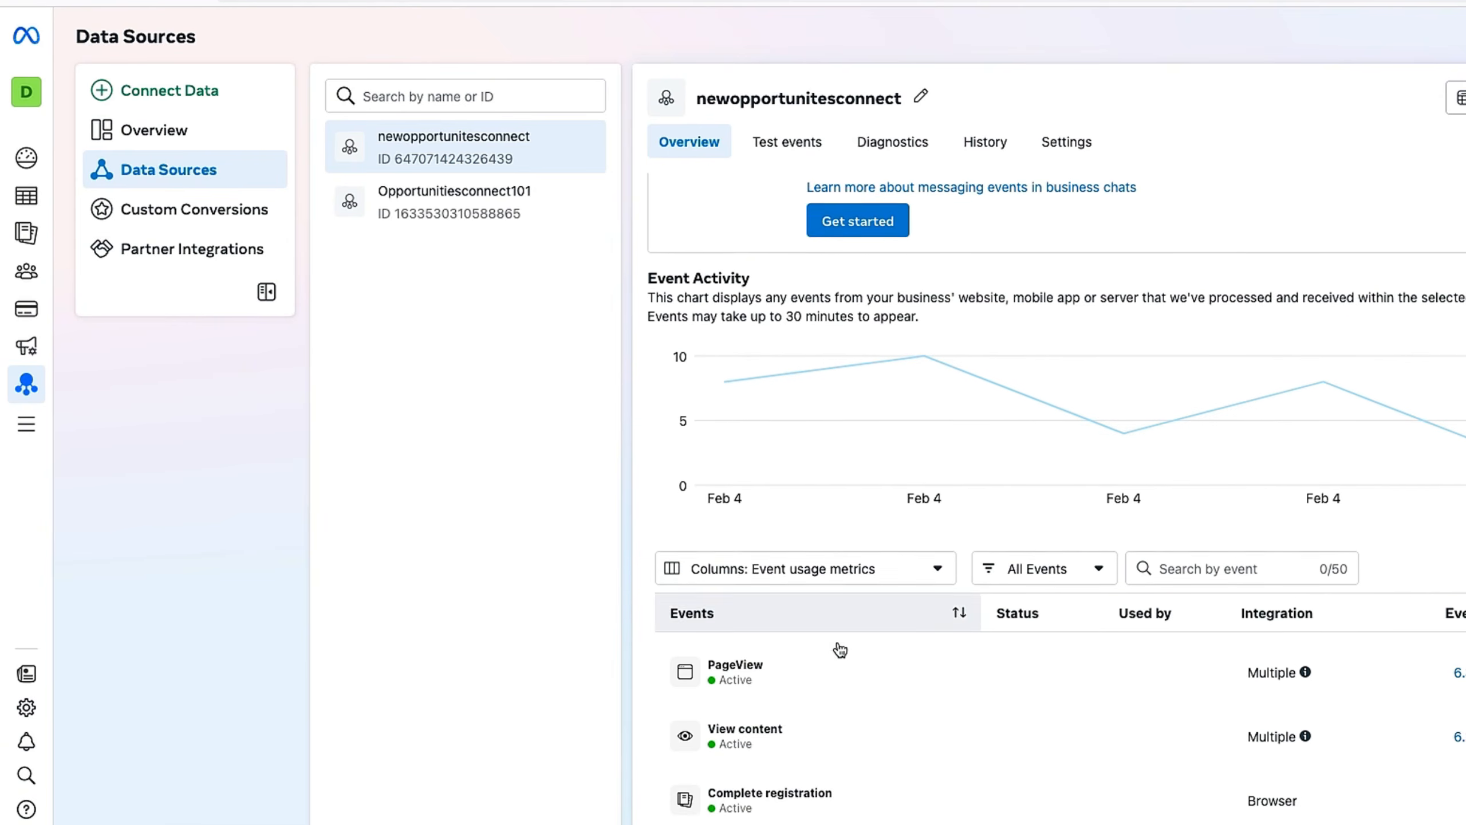
scroll(836, 641, up, 3)
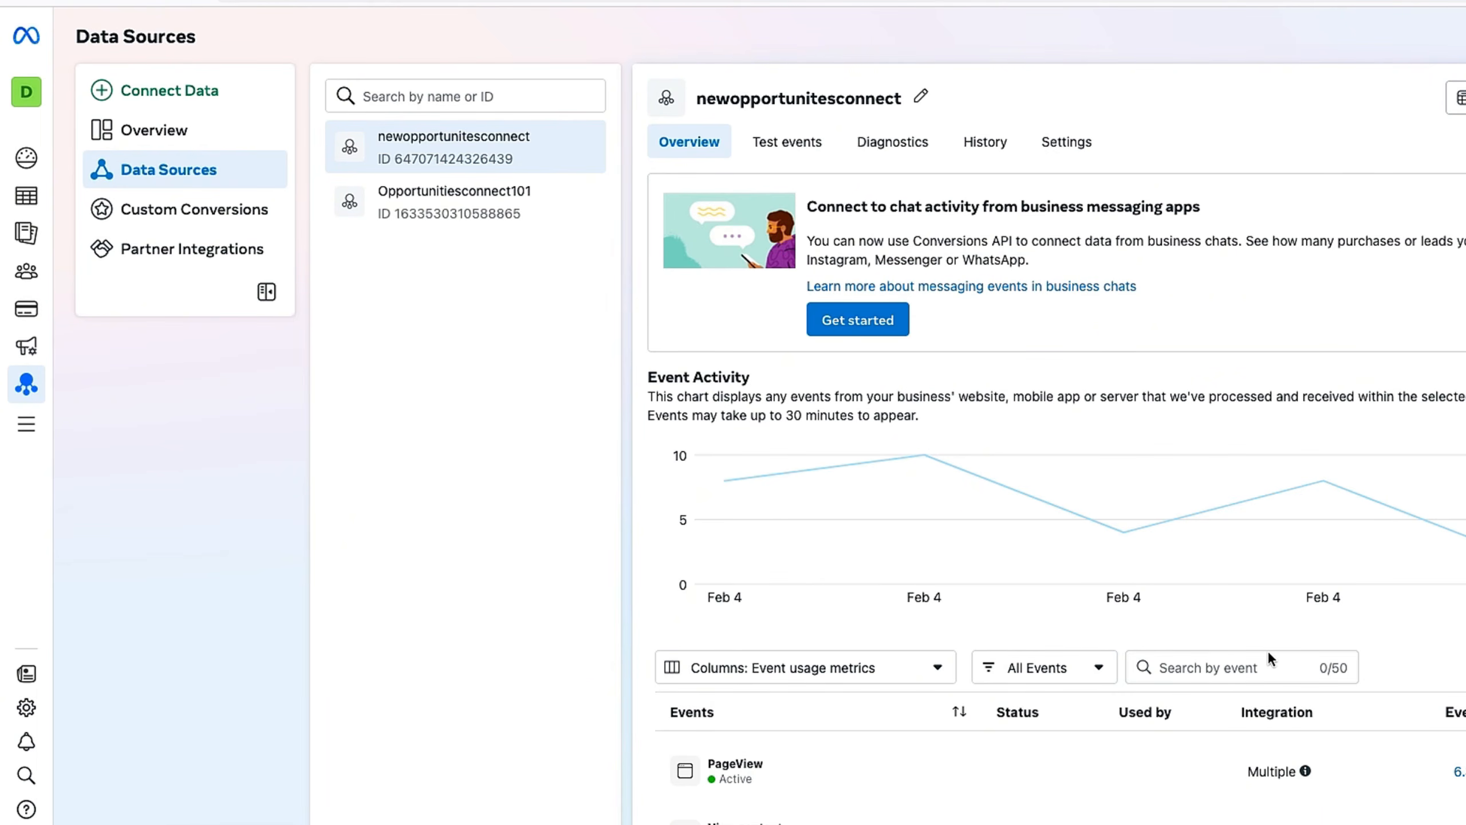
scroll(1267, 649, down, 3)
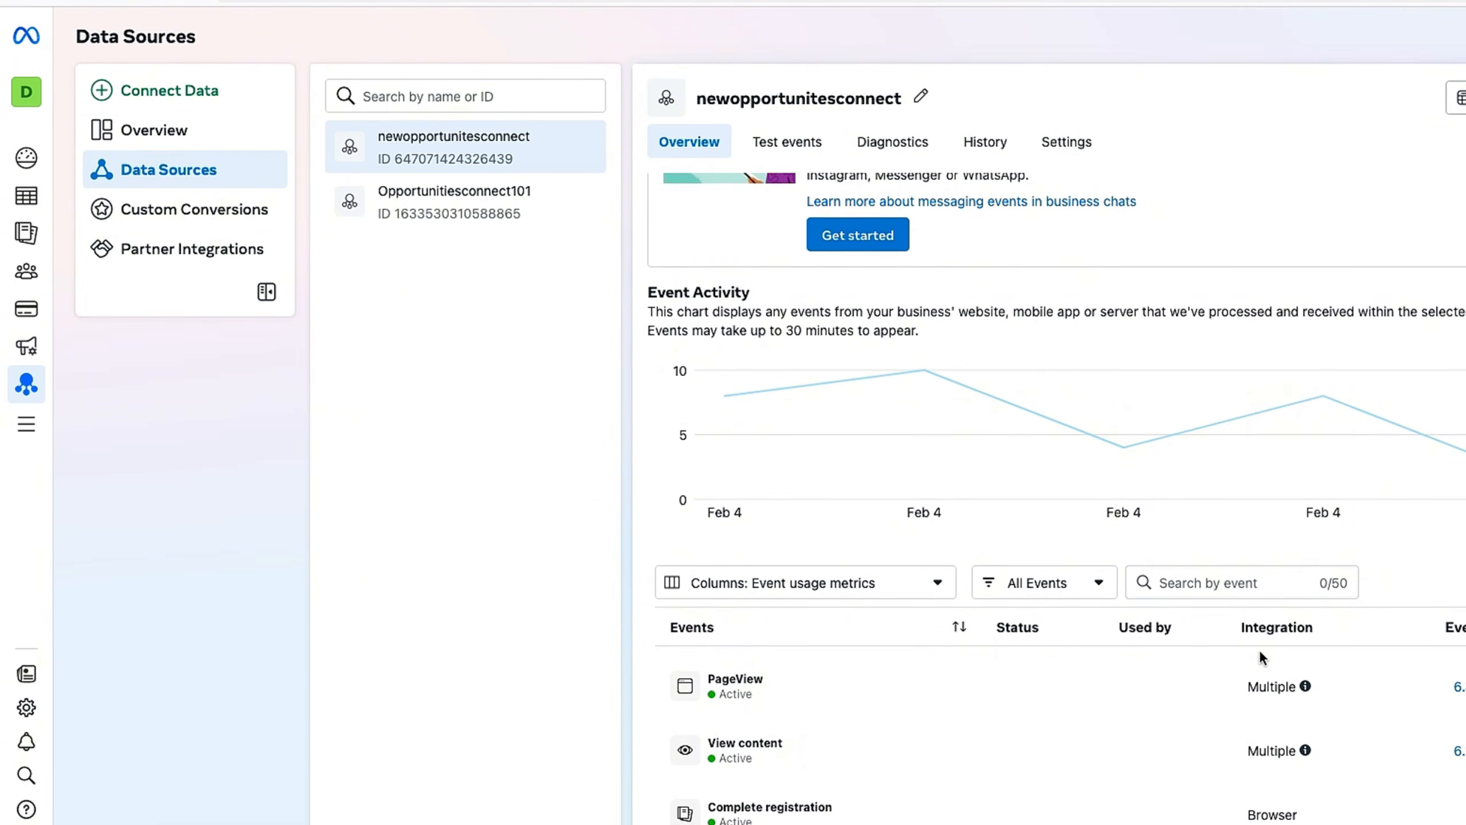